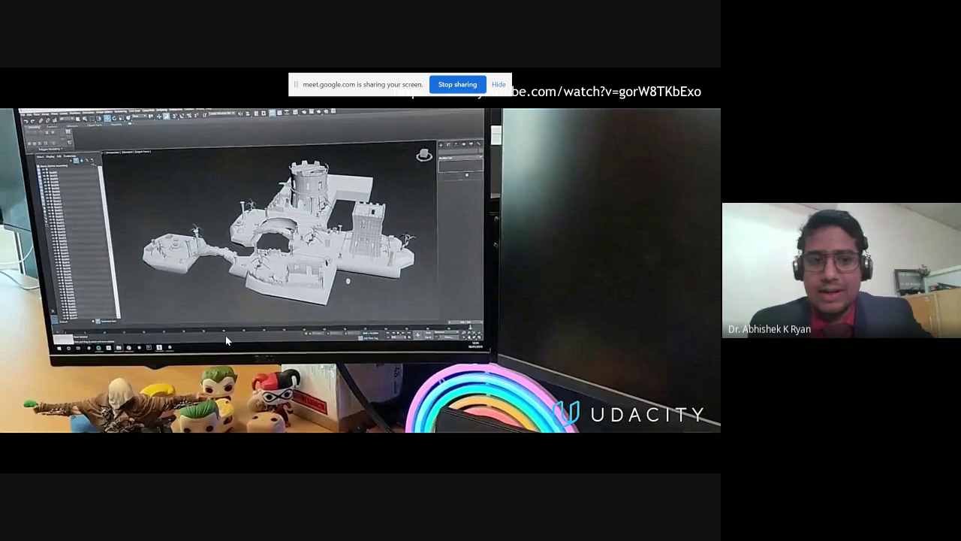
End the slideshow and close both the presentation and the J Session folder window.
{"action": "mouse_move", "coordinate": [271, 332]}
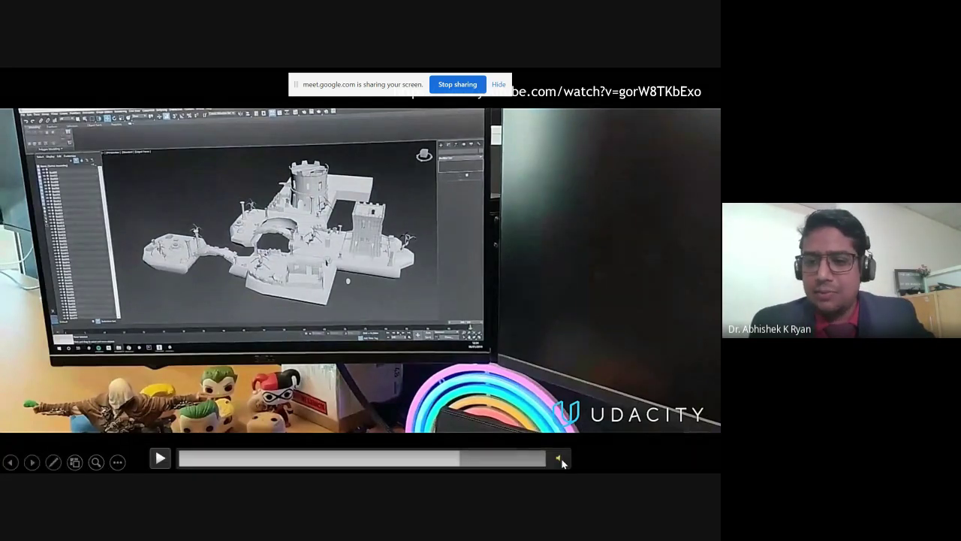
{"action": "mouse_move", "coordinate": [562, 462]}
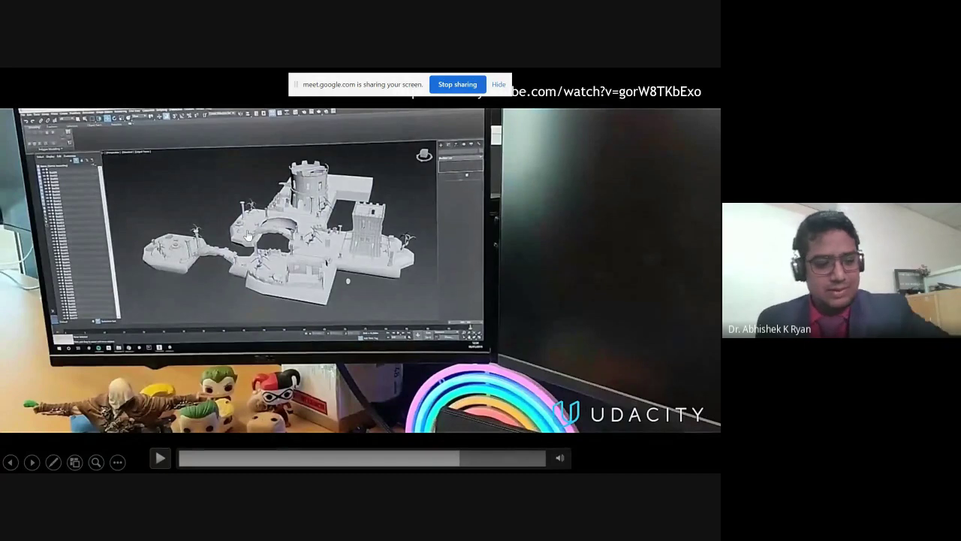
{"action": "key", "text": "Escape"}
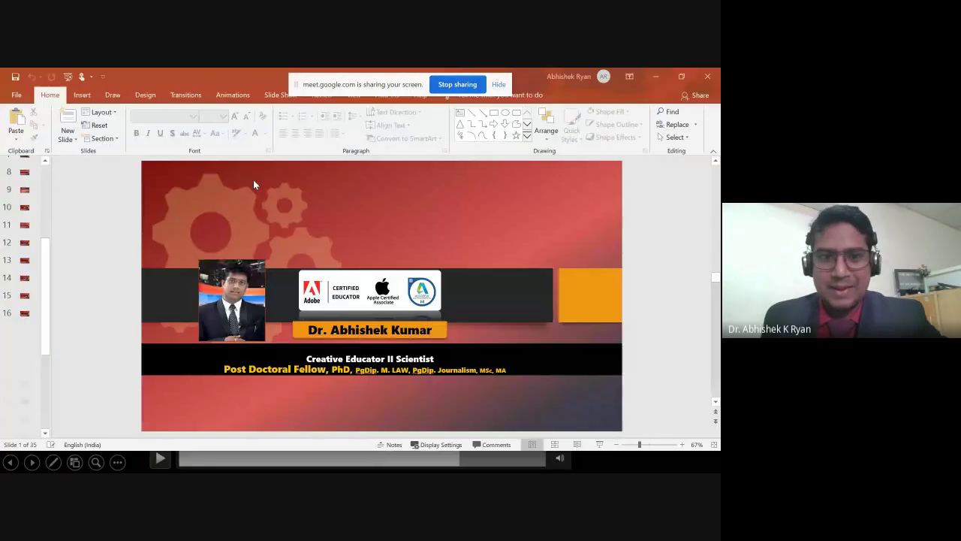
{"action": "left_click", "coordinate": [707, 77]}
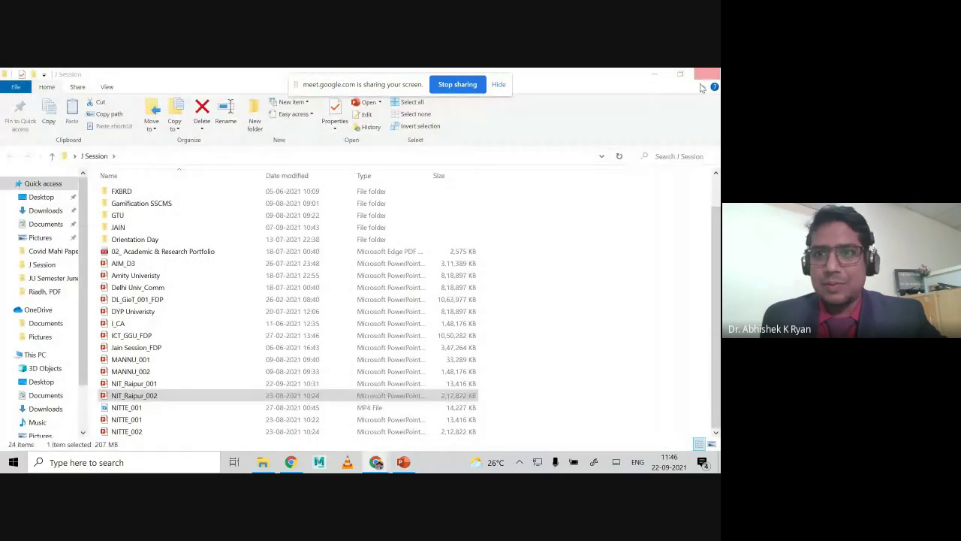
{"action": "left_click", "coordinate": [708, 75]}
{"action": "right_click", "coordinate": [292, 242]}
{"action": "left_click", "coordinate": [248, 274]}
{"action": "right_click", "coordinate": [246, 272]}
{"action": "left_click", "coordinate": [210, 306]}
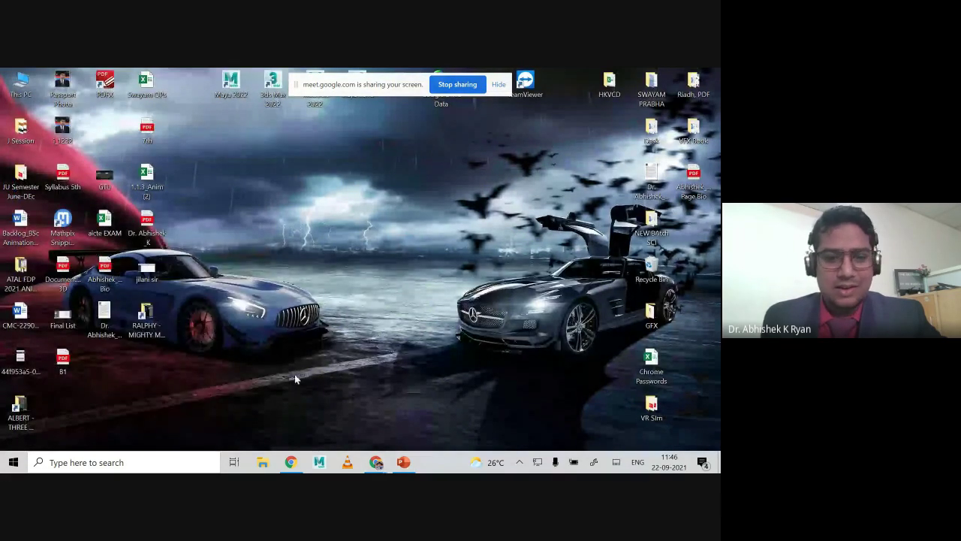
Launch Maya 2022 and dismiss the What's New Highlight Settings dialog.
{"action": "left_click", "coordinate": [319, 462]}
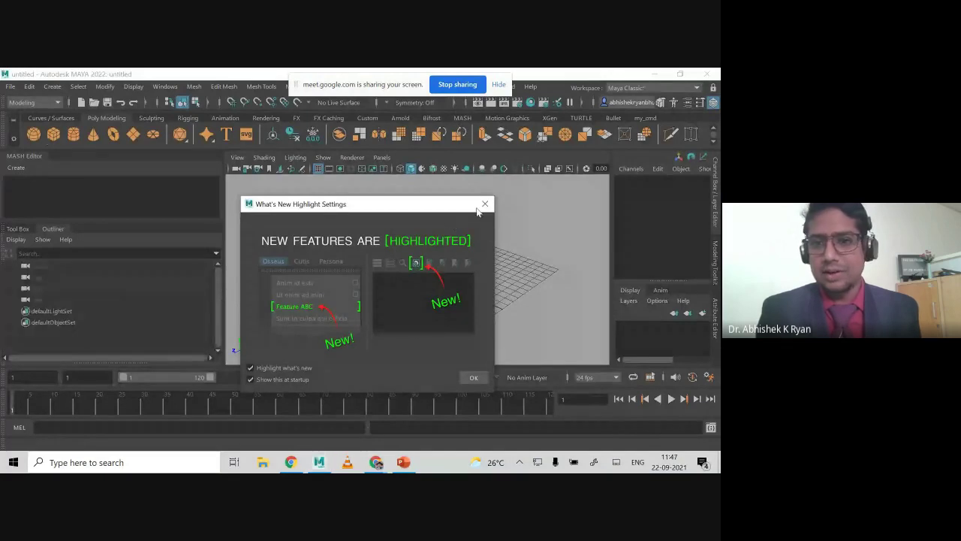
{"action": "left_click", "coordinate": [482, 204]}
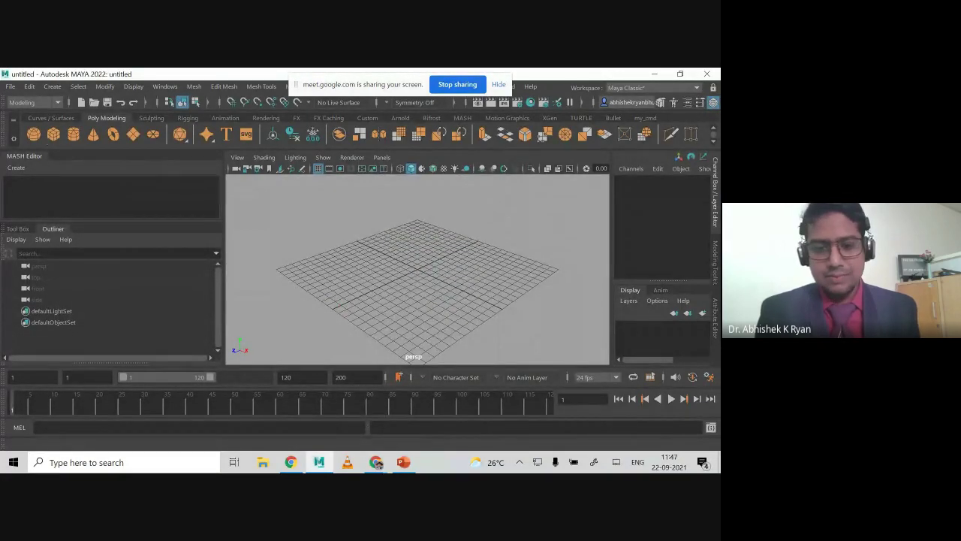
Switch to Chrome, move the screen-sharing notice out of the way and load google.com in a new tab.
{"action": "mouse_move", "coordinate": [376, 462]}
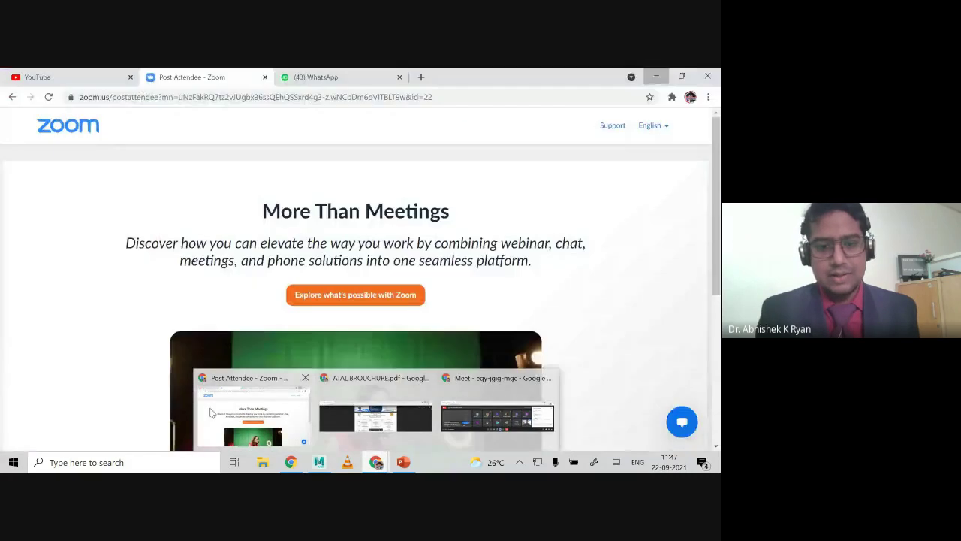
{"action": "left_click", "coordinate": [286, 415]}
{"action": "left_click_drag", "start_coordinate": [365, 90], "coordinate": [344, 163]}
{"action": "left_click", "coordinate": [366, 81]}
{"action": "left_click", "coordinate": [420, 78]}
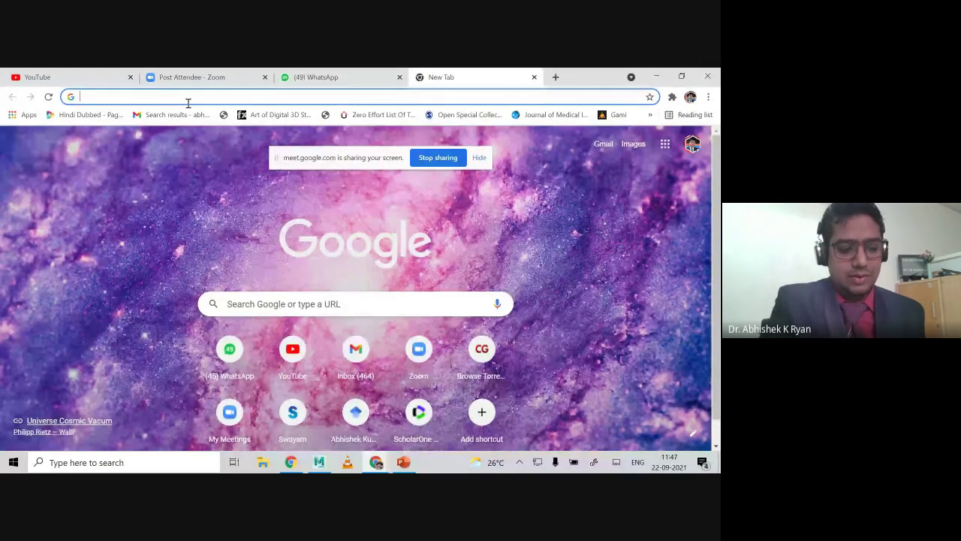
{"action": "type", "text": "au"}
{"action": "key", "text": "BackSpace"}
{"action": "key", "text": "BackSpace"}
{"action": "key", "text": "BackSpace"}
{"action": "type", "text": "goo"}
{"action": "key", "text": "Return"}
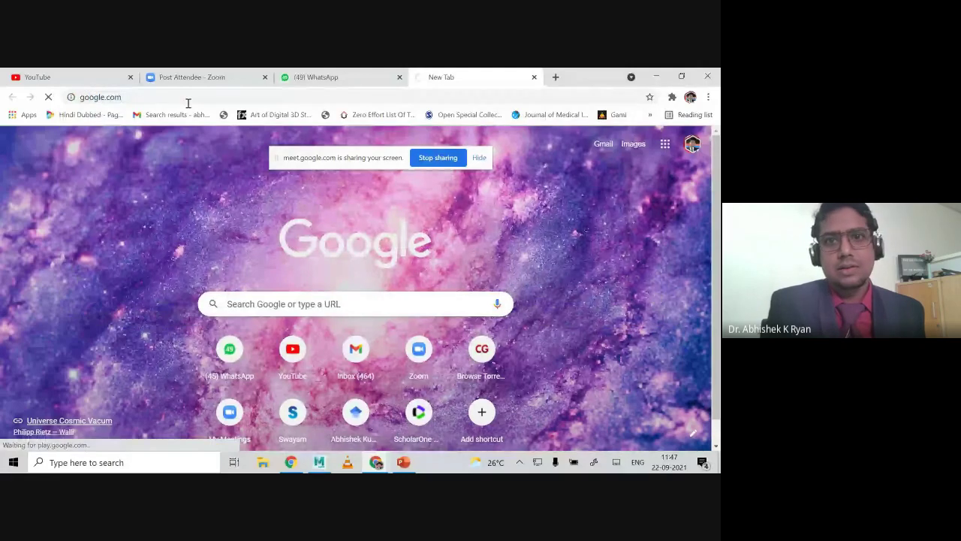
Search Google for "autodesk student teacher version" and open Autodesk's Student and Education Software result.
{"action": "type", "text": "autodesk"}
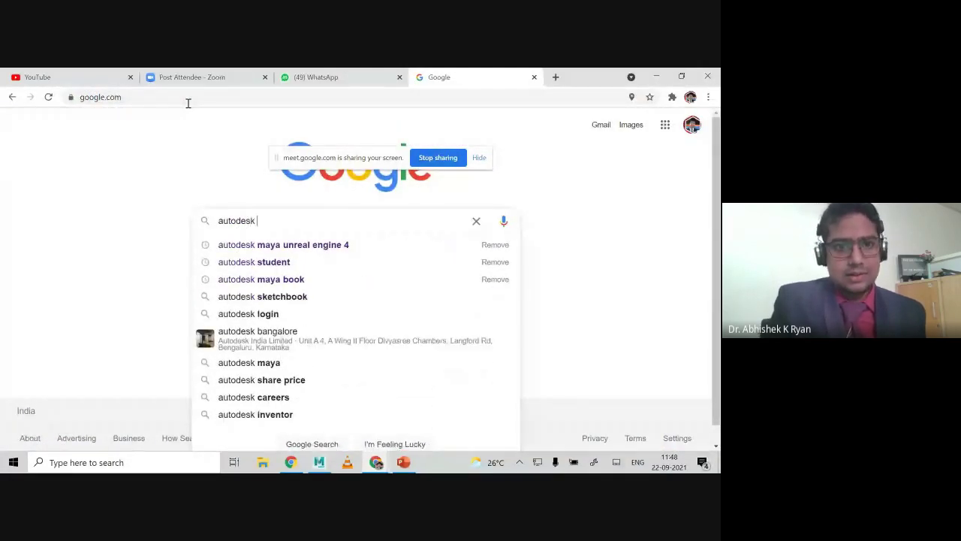
{"action": "key", "text": "Down"}
{"action": "key", "text": "Down"}
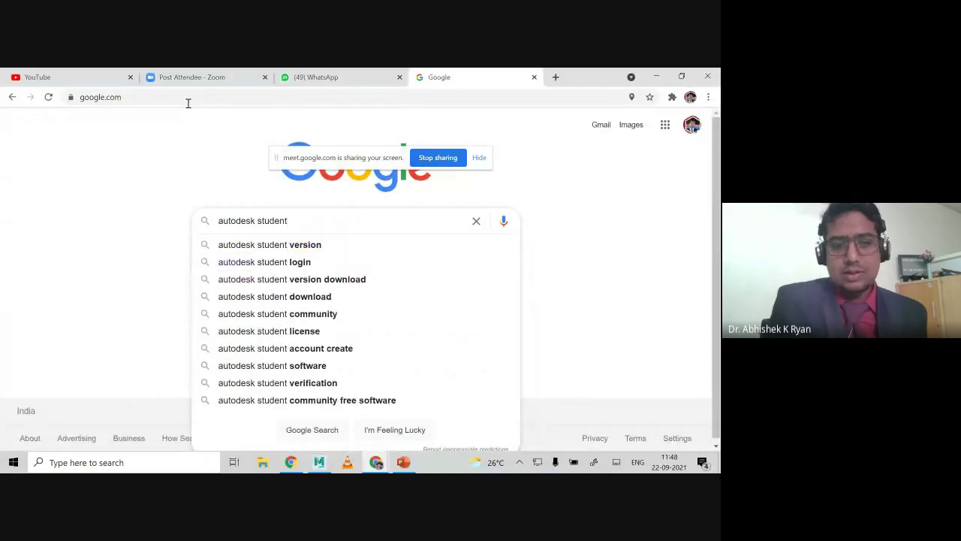
{"action": "type", "text": "teac"}
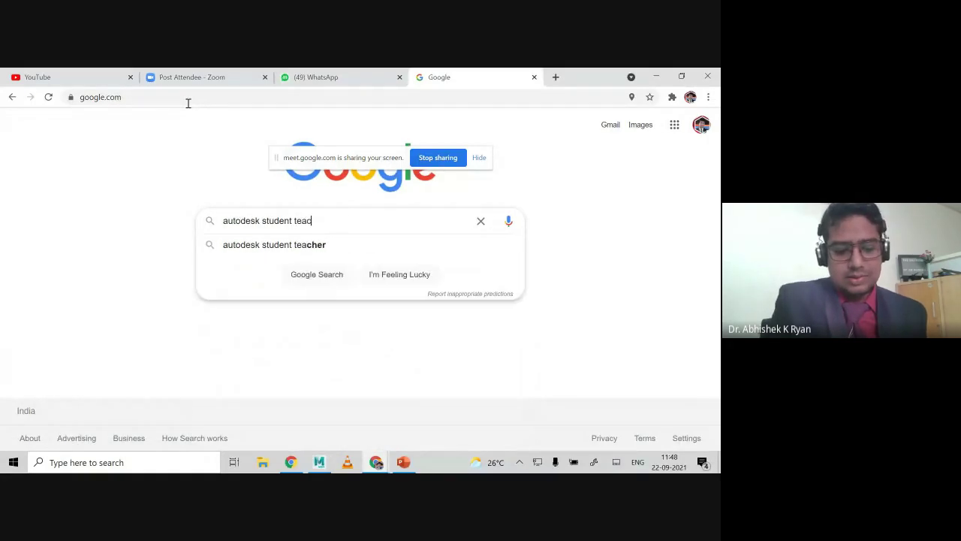
{"action": "type", "text": "her version"}
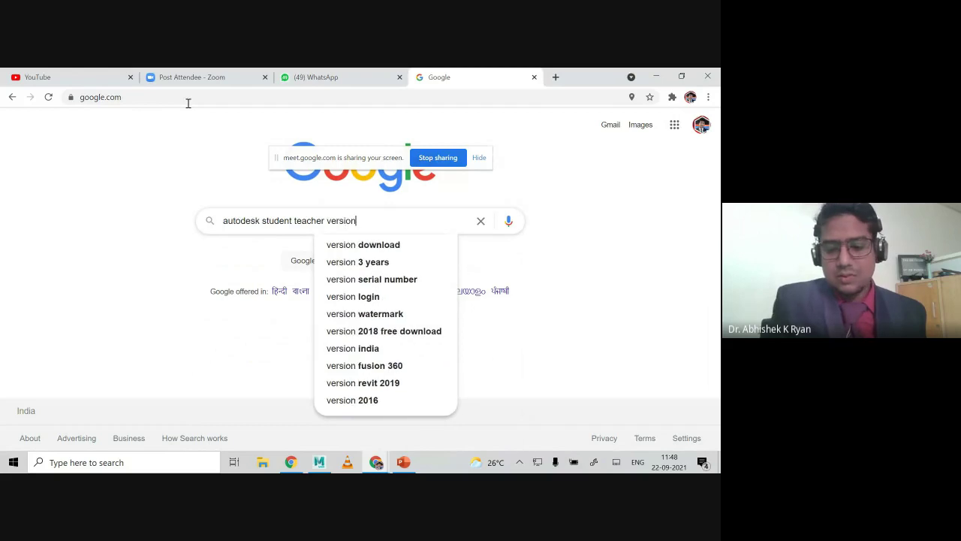
{"action": "key", "text": "Return"}
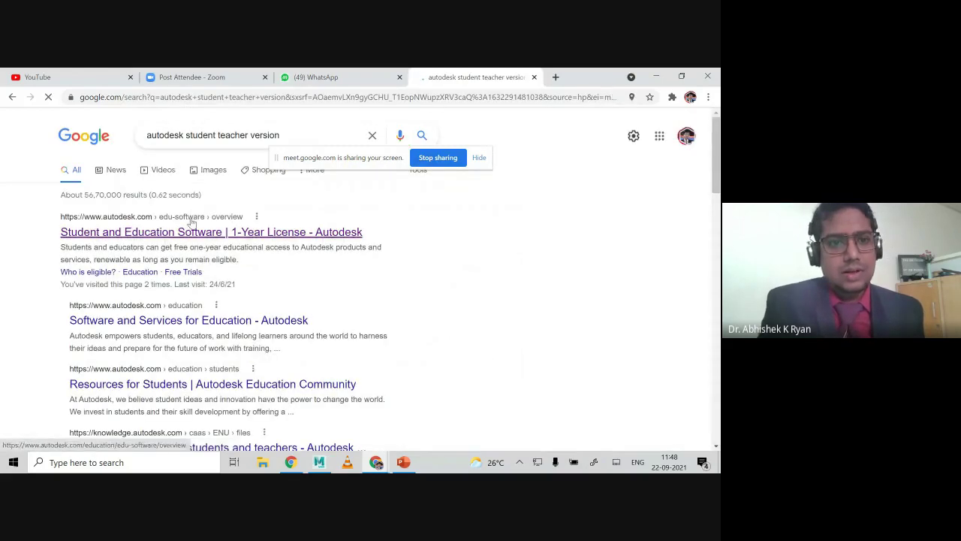
{"action": "left_click", "coordinate": [193, 225]}
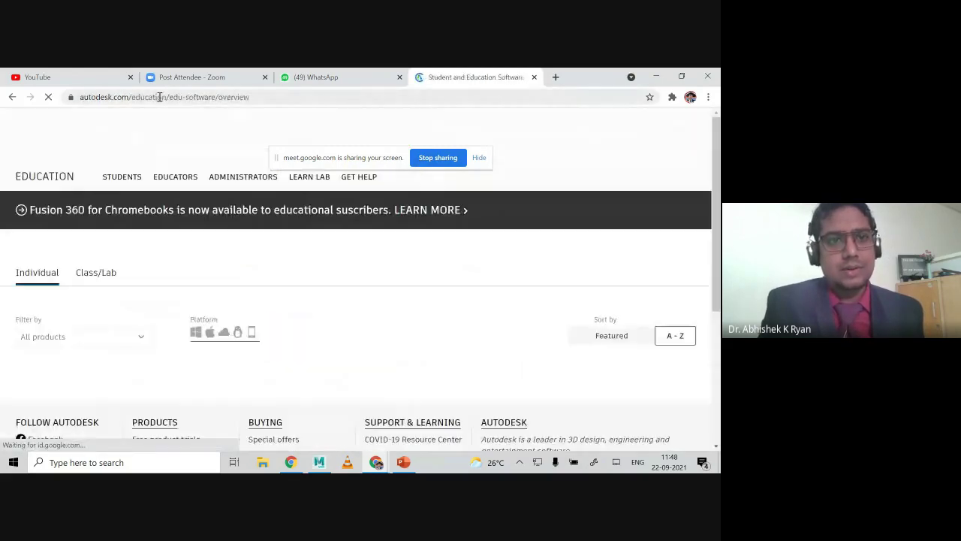
Copy the web address of the Autodesk education software page.
{"action": "left_click", "coordinate": [162, 97]}
{"action": "right_click", "coordinate": [159, 97]}
{"action": "left_click", "coordinate": [190, 158]}
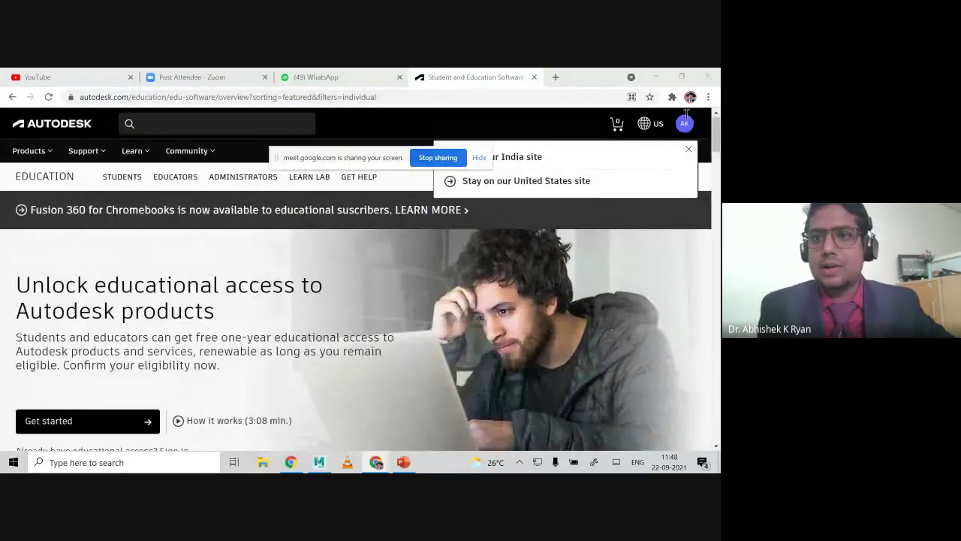
Dismiss the regional site prompt and sign out of the Autodesk account.
{"action": "left_click", "coordinate": [688, 146]}
{"action": "left_click", "coordinate": [685, 127]}
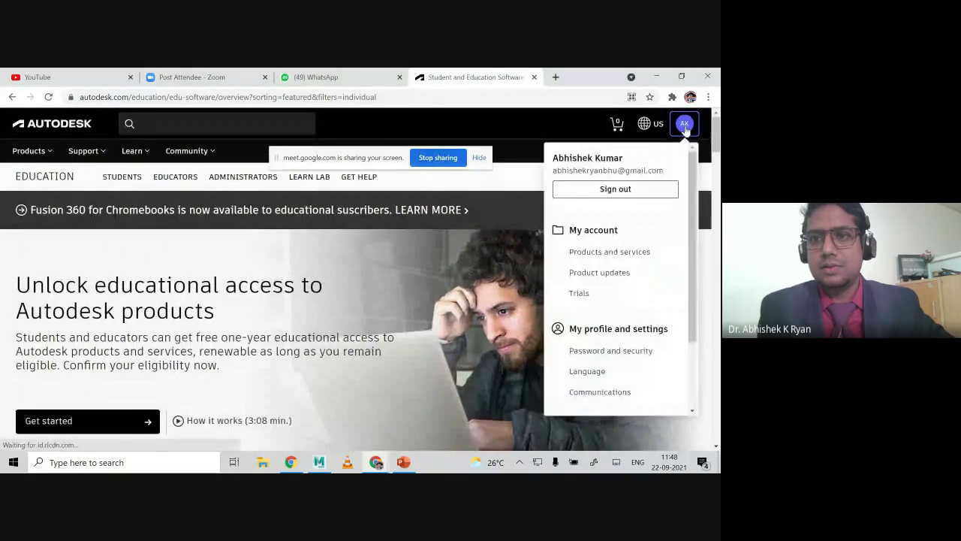
{"action": "left_click", "coordinate": [622, 191]}
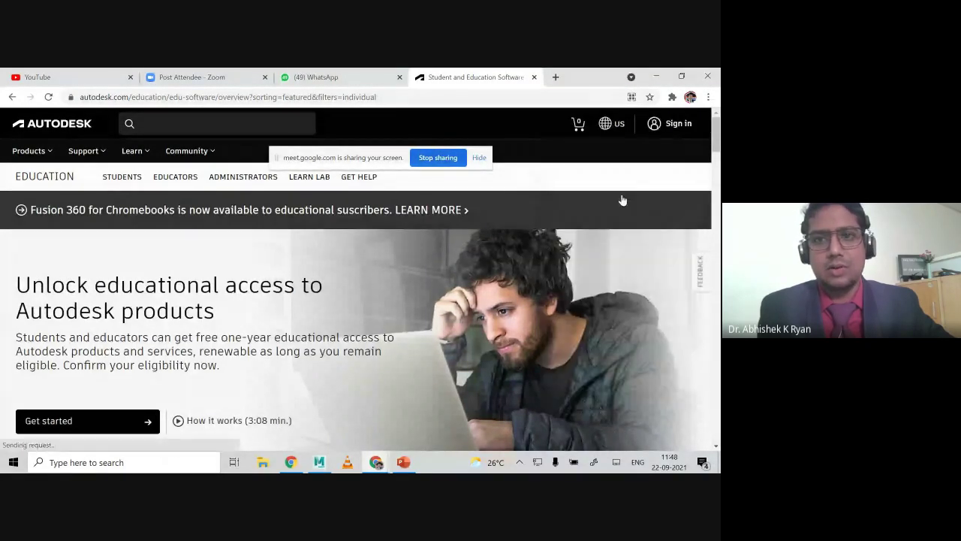
Sign in to the Autodesk account with the saved e-mail and account password.
{"action": "left_click", "coordinate": [669, 129]}
{"action": "left_click", "coordinate": [359, 248]}
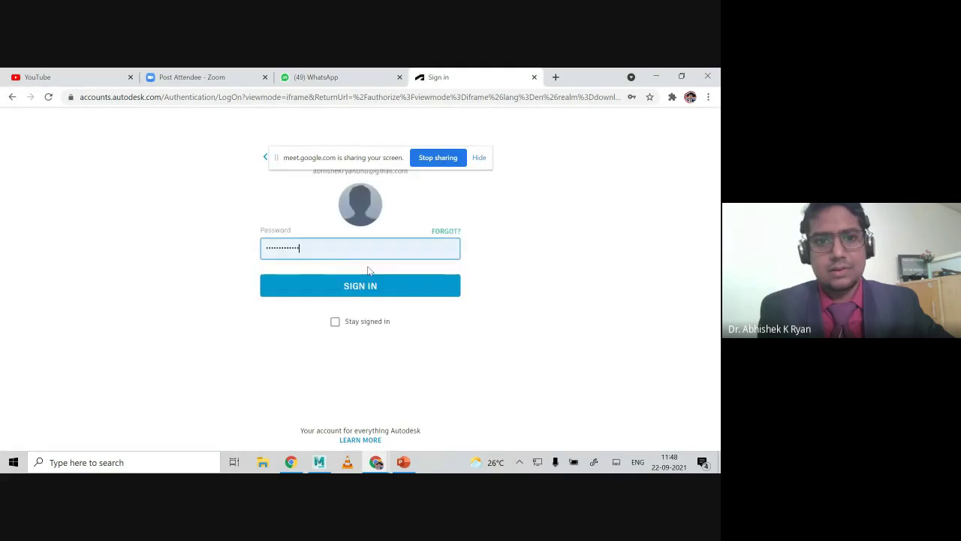
{"action": "left_click", "coordinate": [368, 286]}
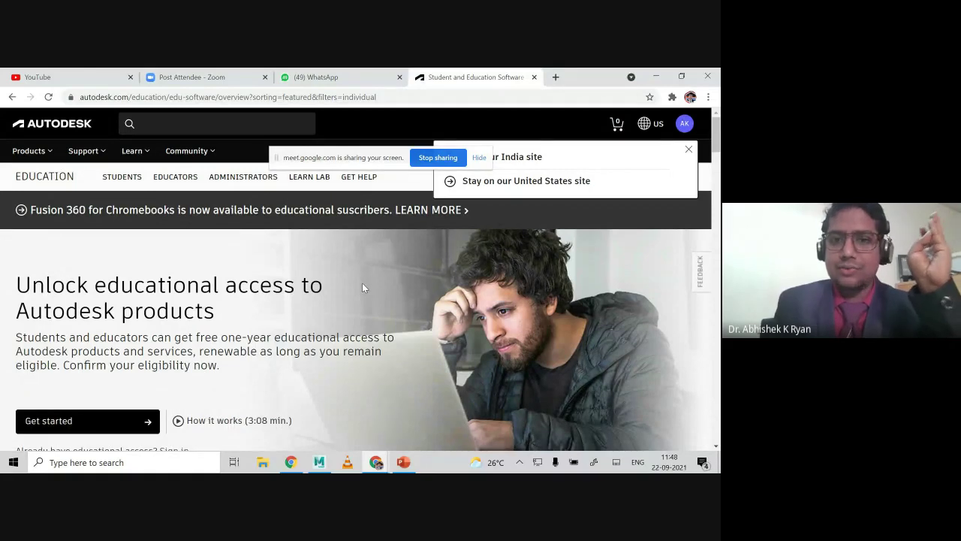
Examine the catalogue of Autodesk products offered for individual educational access, from the page heading to its footer.
{"action": "scroll", "coordinate": [362, 282], "scroll_direction": "down", "scroll_amount": 3}
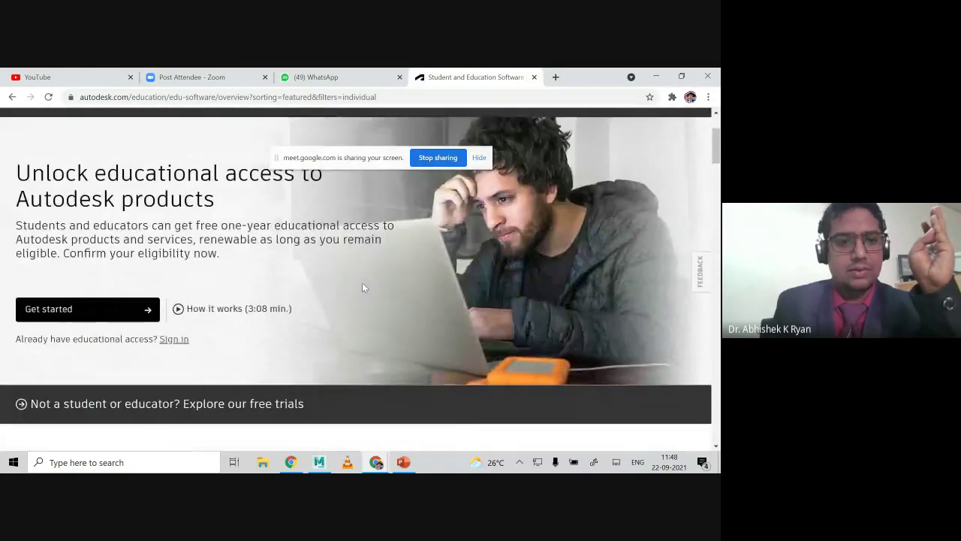
{"action": "scroll", "coordinate": [362, 283], "scroll_direction": "up", "scroll_amount": 3}
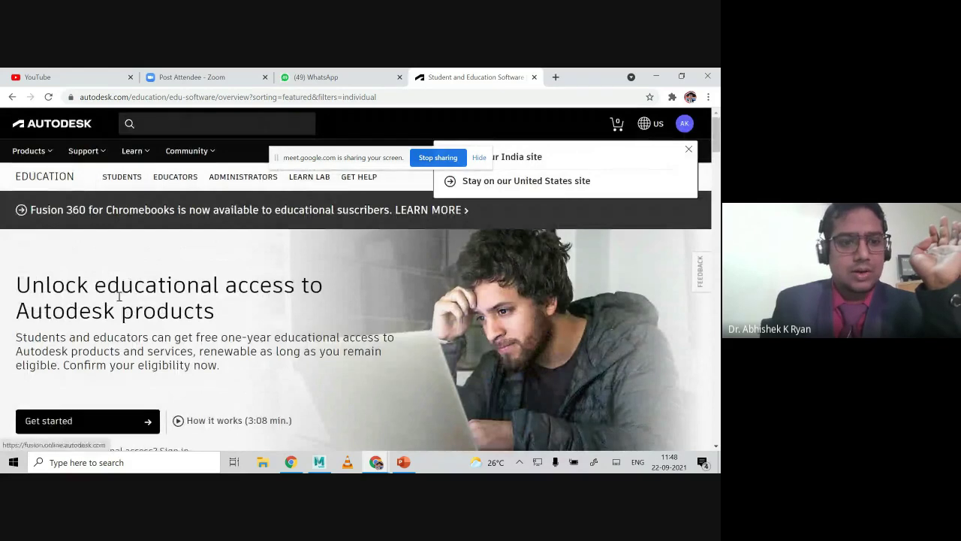
{"action": "scroll", "coordinate": [112, 248], "scroll_direction": "down", "scroll_amount": 3}
{"action": "scroll", "coordinate": [154, 279], "scroll_direction": "down", "scroll_amount": 1}
{"action": "scroll", "coordinate": [256, 286], "scroll_direction": "down", "scroll_amount": 4}
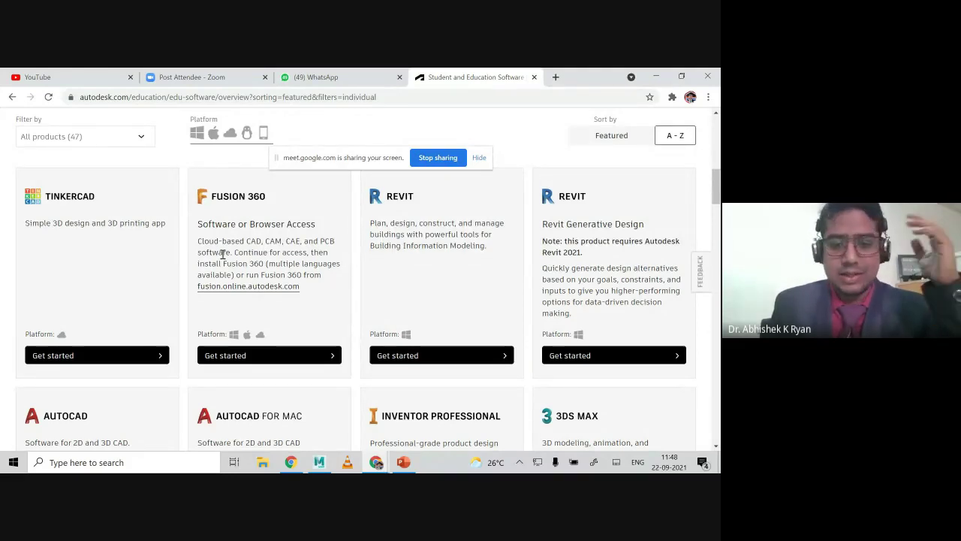
{"action": "scroll", "coordinate": [222, 255], "scroll_direction": "down", "scroll_amount": 4}
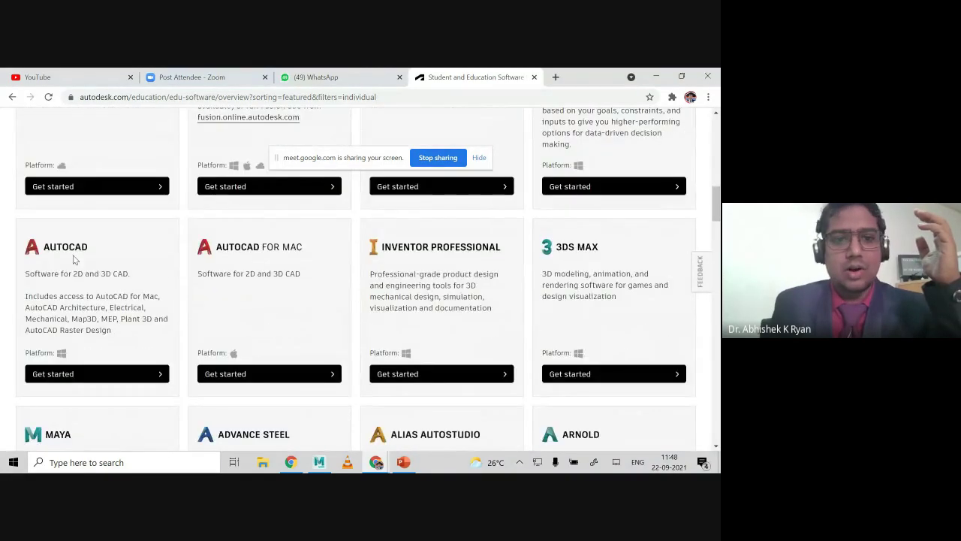
{"action": "scroll", "coordinate": [120, 257], "scroll_direction": "down", "scroll_amount": 2}
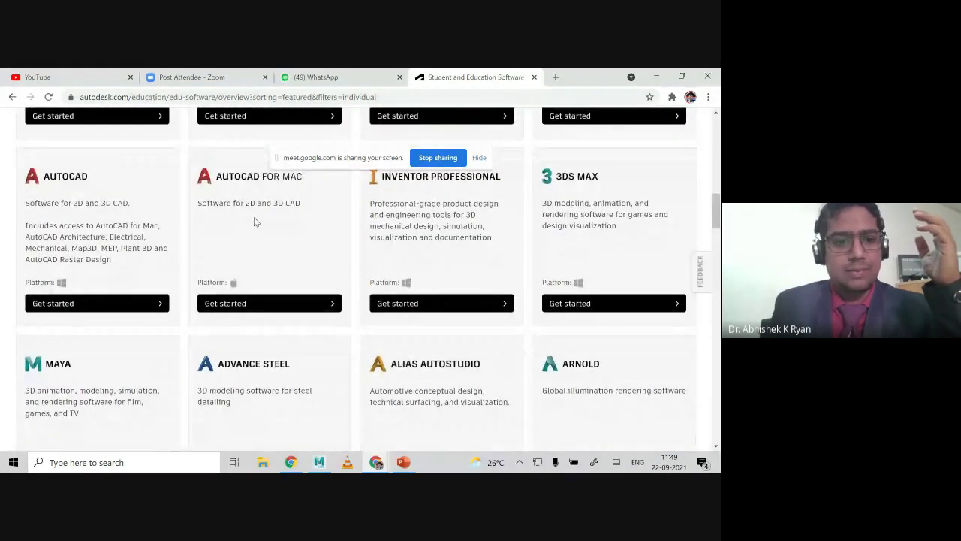
{"action": "scroll", "coordinate": [254, 222], "scroll_direction": "down", "scroll_amount": 2}
{"action": "scroll", "coordinate": [634, 274], "scroll_direction": "down", "scroll_amount": 5}
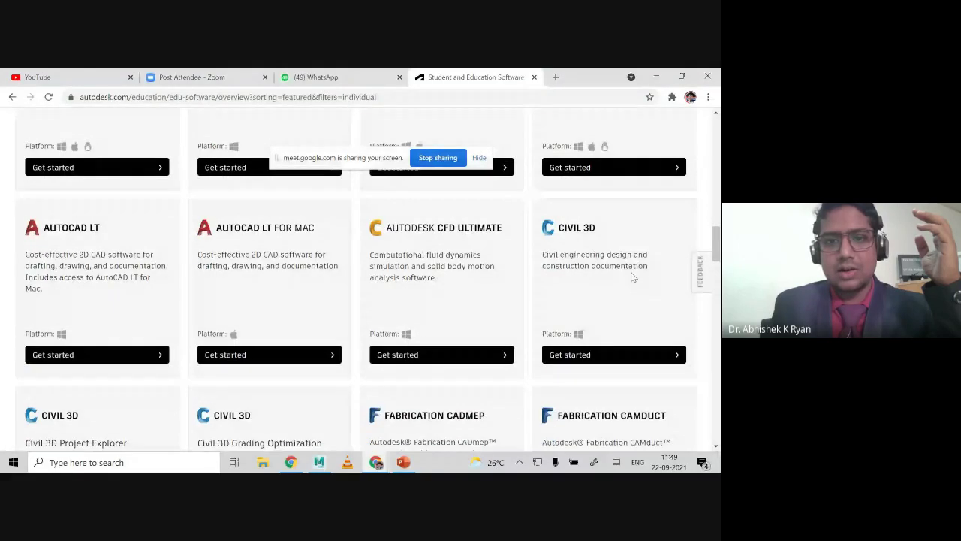
{"action": "scroll", "coordinate": [286, 262], "scroll_direction": "down", "scroll_amount": 4}
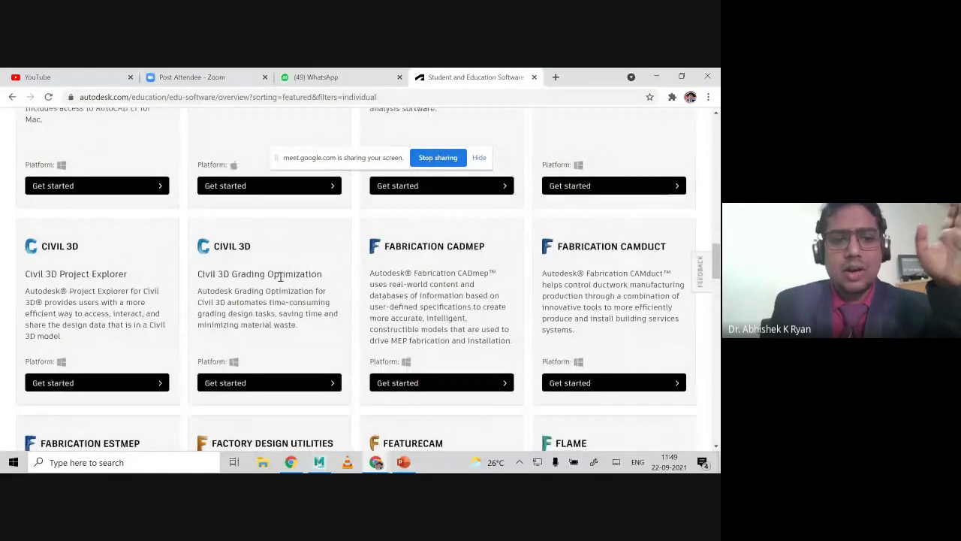
{"action": "scroll", "coordinate": [284, 281], "scroll_direction": "down", "scroll_amount": 2}
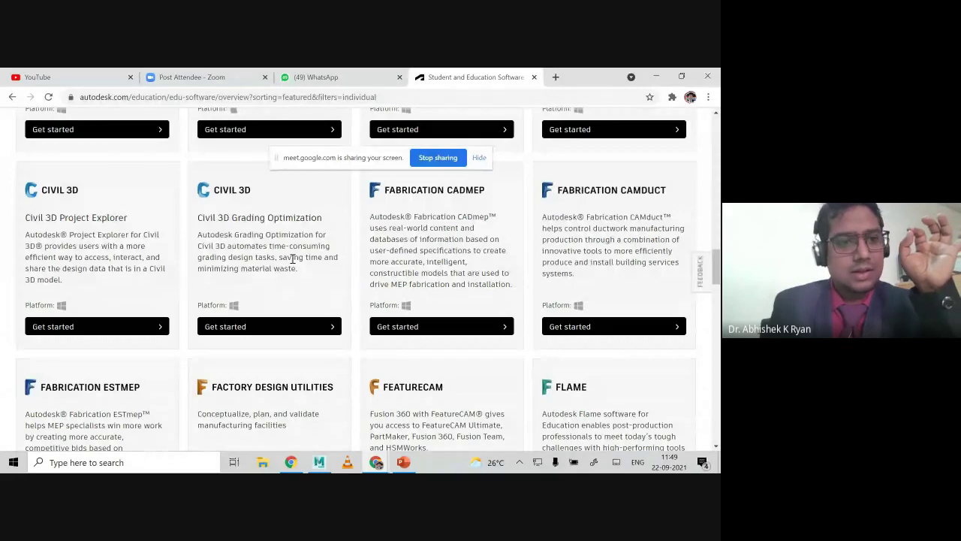
{"action": "scroll", "coordinate": [293, 259], "scroll_direction": "down", "scroll_amount": 10}
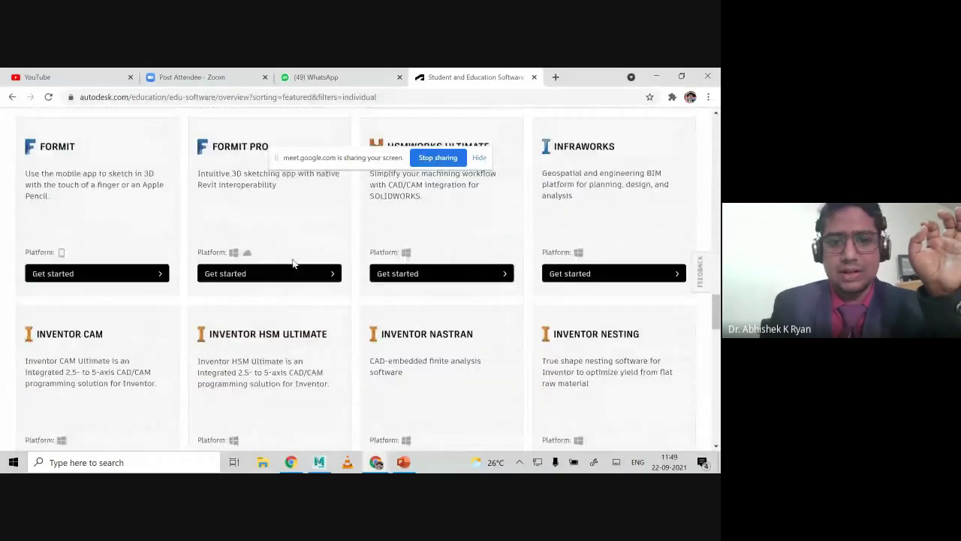
{"action": "scroll", "coordinate": [294, 270], "scroll_direction": "up", "scroll_amount": 3}
{"action": "scroll", "coordinate": [297, 280], "scroll_direction": "down", "scroll_amount": 15}
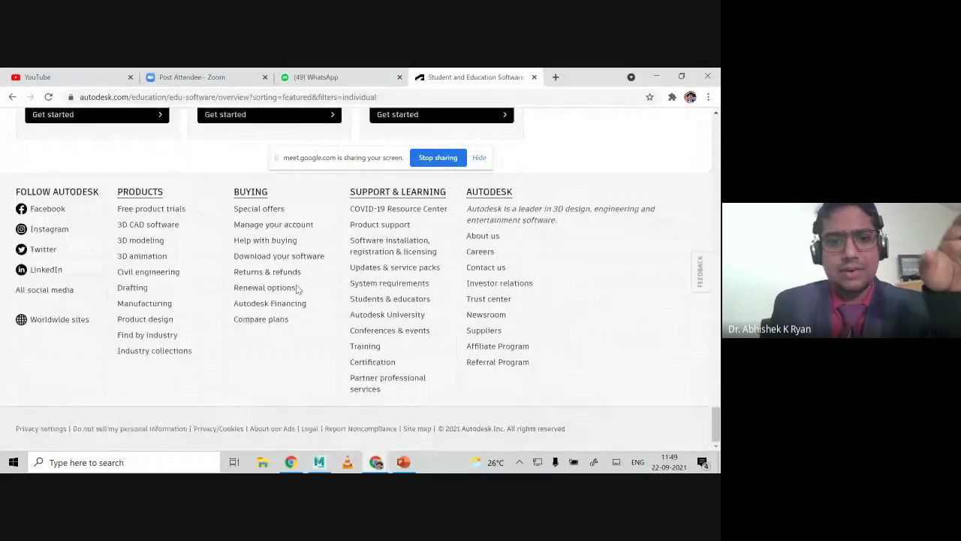
{"action": "scroll", "coordinate": [296, 285], "scroll_direction": "up", "scroll_amount": 7}
{"action": "scroll", "coordinate": [296, 283], "scroll_direction": "up", "scroll_amount": 15}
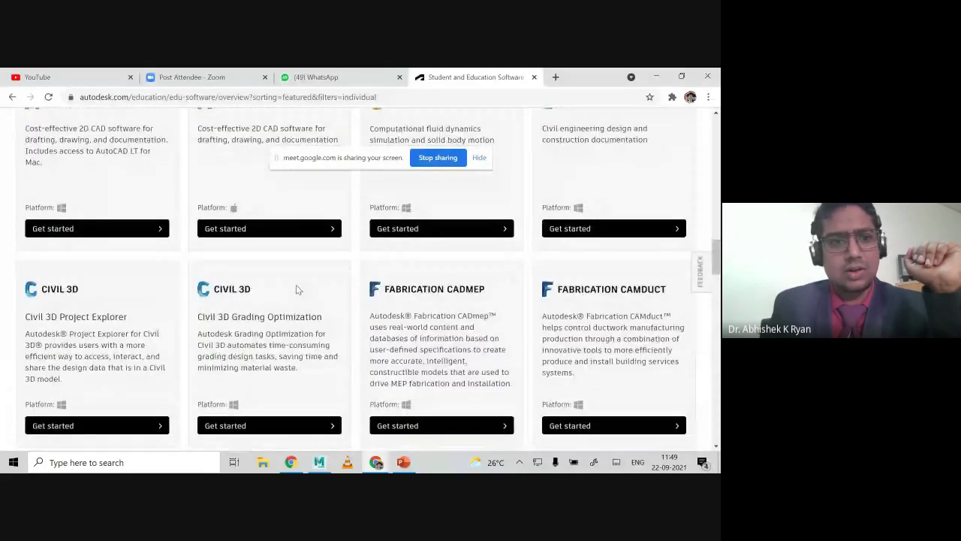
Get started with a product in the education catalogue and submit the saved account e-mail and password when signing in.
{"action": "scroll", "coordinate": [294, 289], "scroll_direction": "up", "scroll_amount": 3}
{"action": "left_click", "coordinate": [107, 381]}
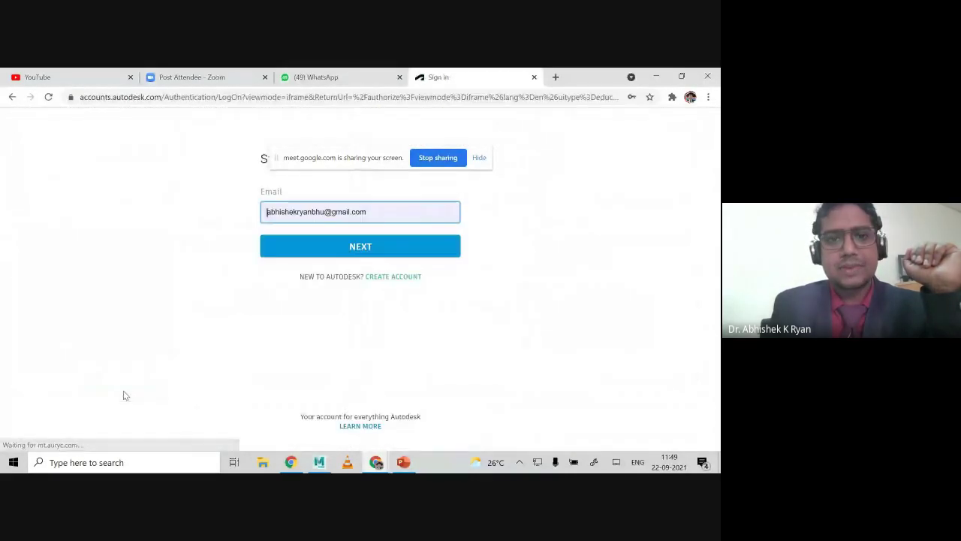
{"action": "left_click", "coordinate": [391, 256]}
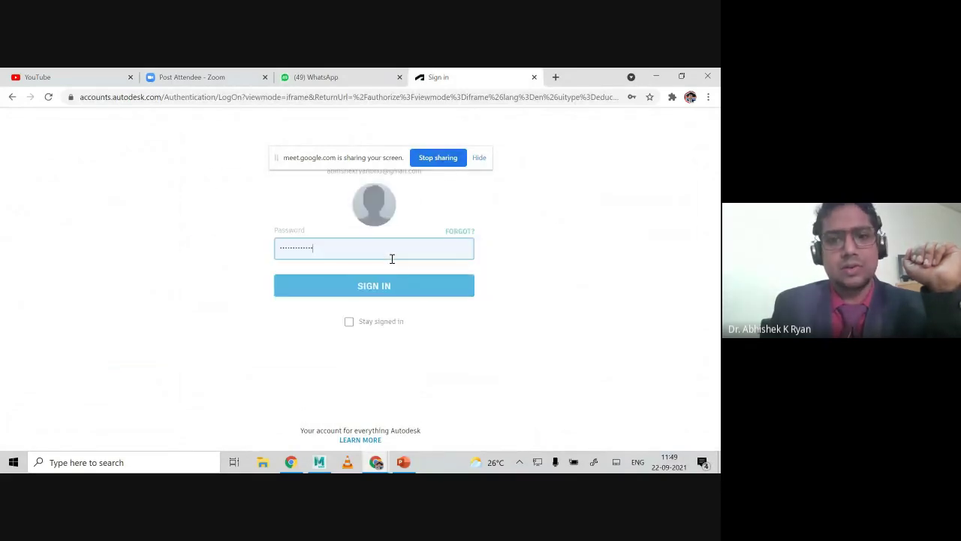
{"action": "left_click", "coordinate": [404, 292]}
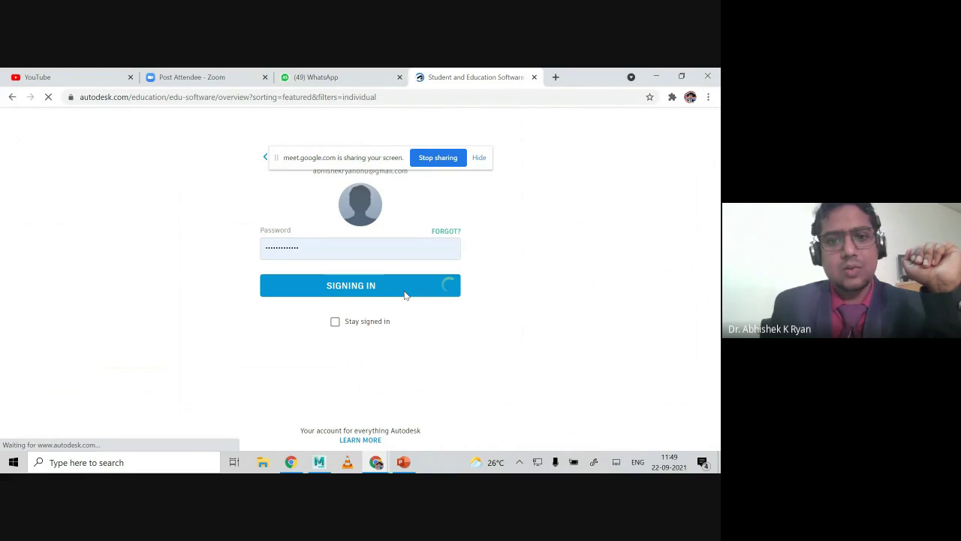
Close the eligibility confirmation with Get Autodesk Software and get Maya from the individual product catalogue.
{"action": "scroll", "coordinate": [380, 294], "scroll_direction": "down", "scroll_amount": 1}
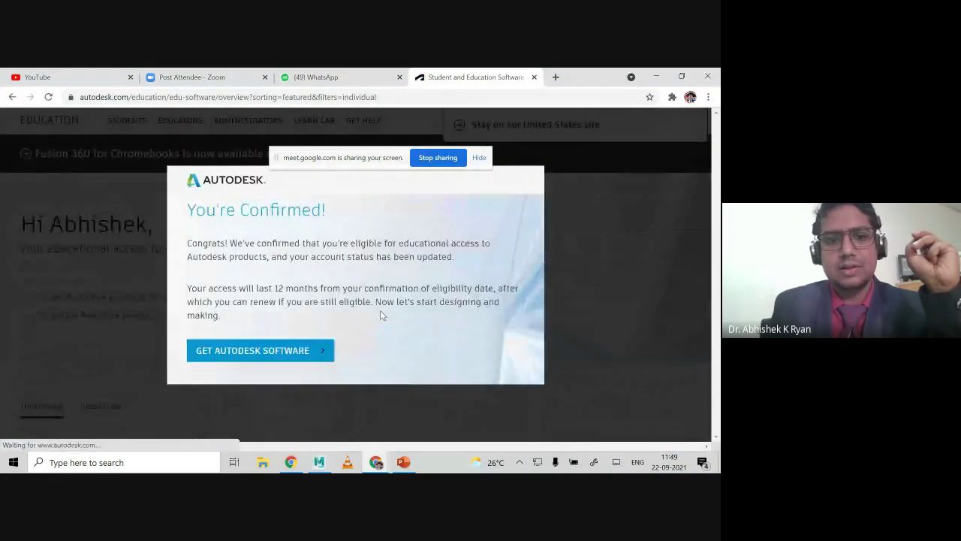
{"action": "left_click", "coordinate": [285, 350]}
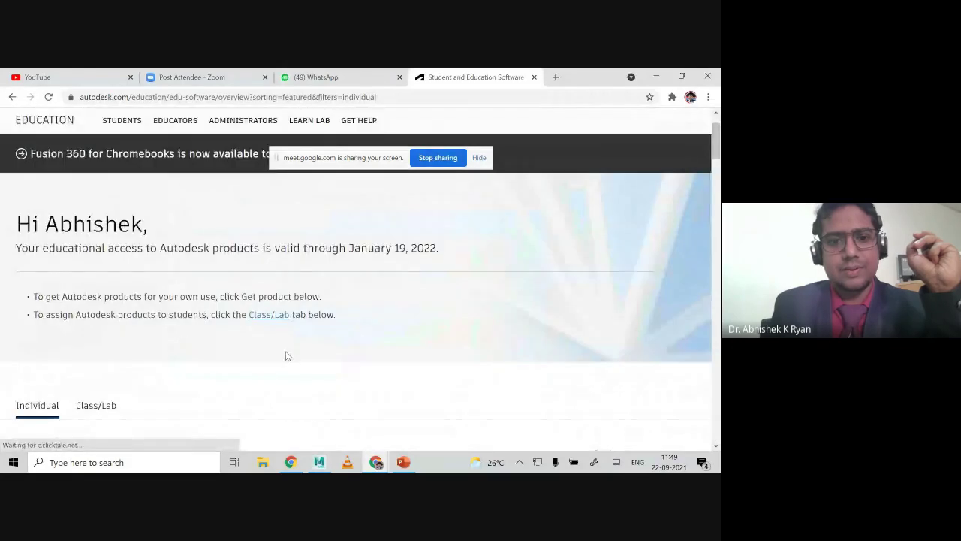
{"action": "scroll", "coordinate": [267, 363], "scroll_direction": "down", "scroll_amount": 2}
{"action": "scroll", "coordinate": [267, 364], "scroll_direction": "down", "scroll_amount": 10}
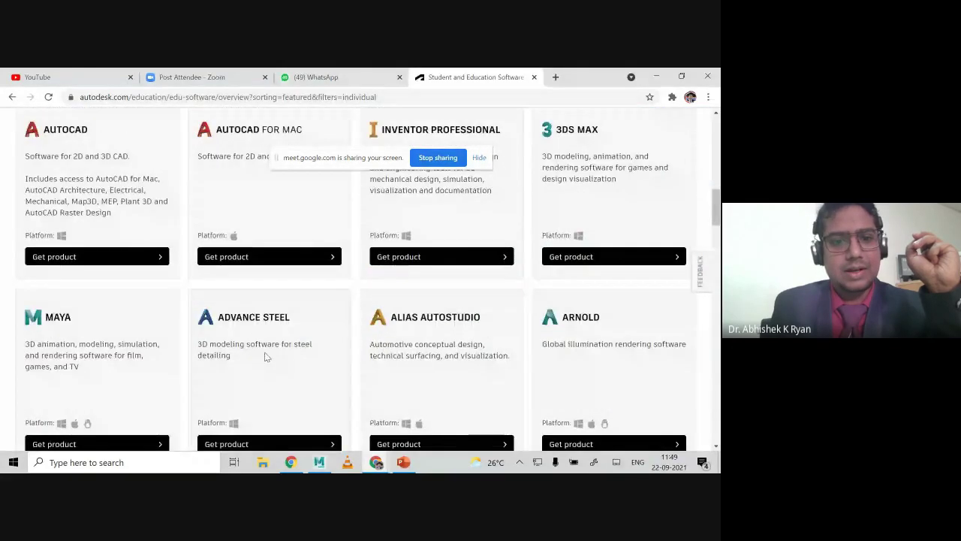
{"action": "left_click", "coordinate": [131, 331]}
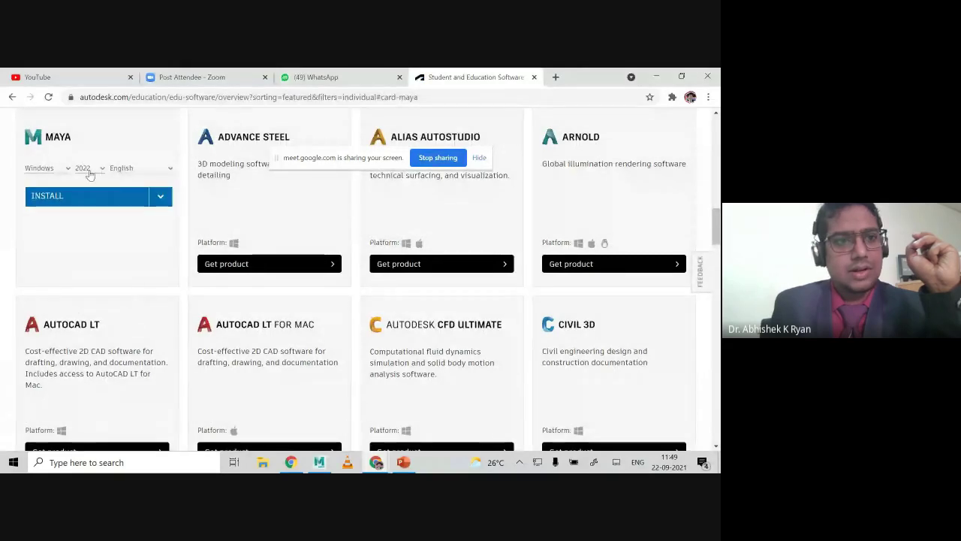
Review the version, language and operating-system choices for the Maya download, keeping 2022, English and Windows.
{"action": "left_click", "coordinate": [88, 168]}
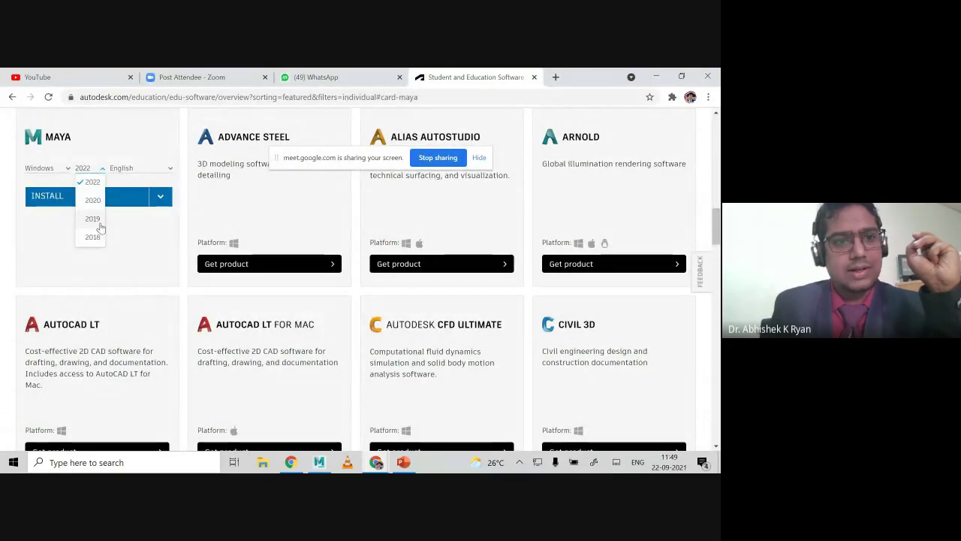
{"action": "left_click", "coordinate": [151, 169]}
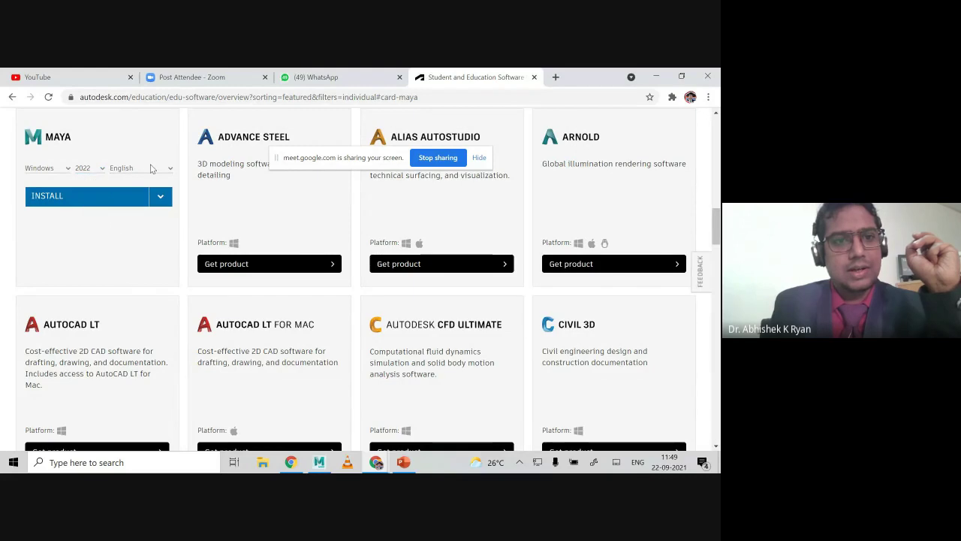
{"action": "left_click", "coordinate": [150, 168]}
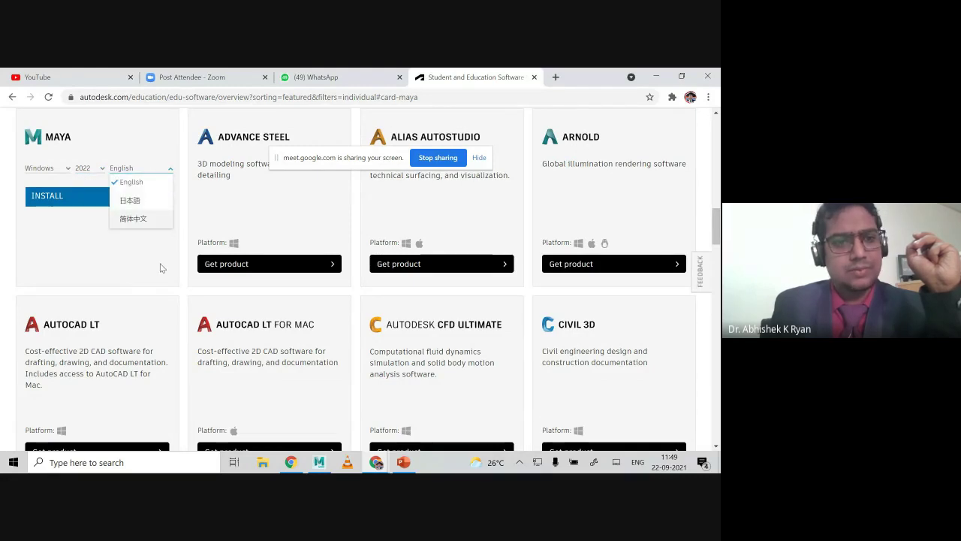
{"action": "left_click", "coordinate": [42, 168]}
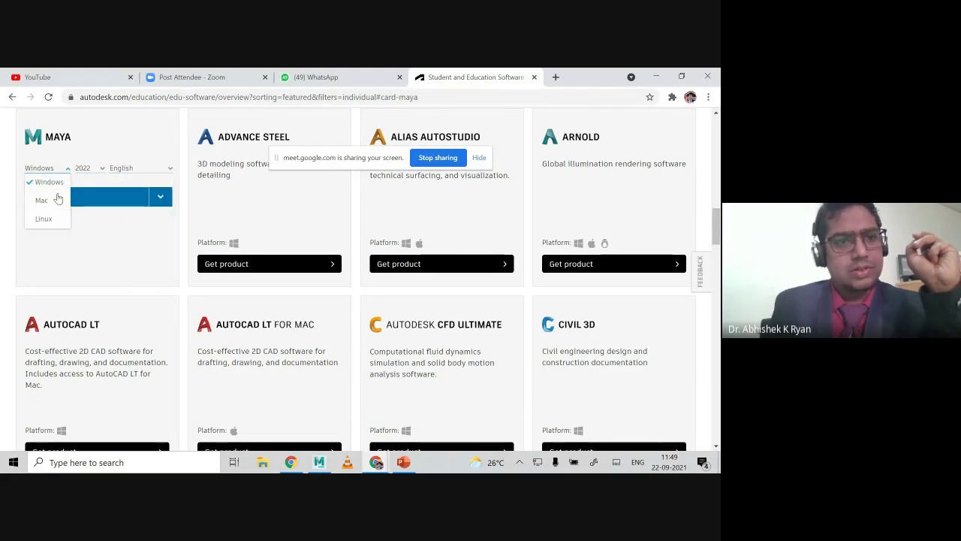
{"action": "left_click", "coordinate": [47, 182]}
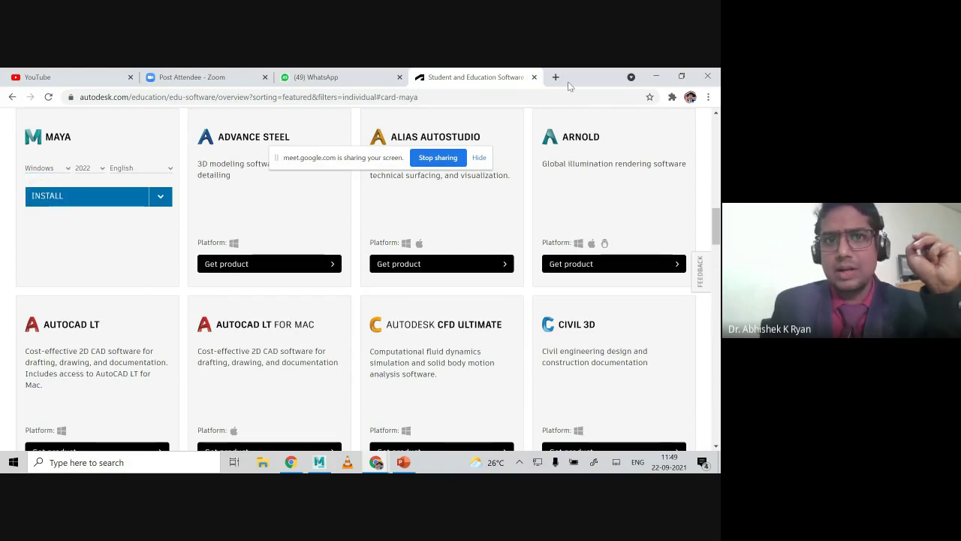
Switch to YouTube and search for "maya free for students".
{"action": "left_click", "coordinate": [65, 83]}
{"action": "left_click", "coordinate": [208, 129]}
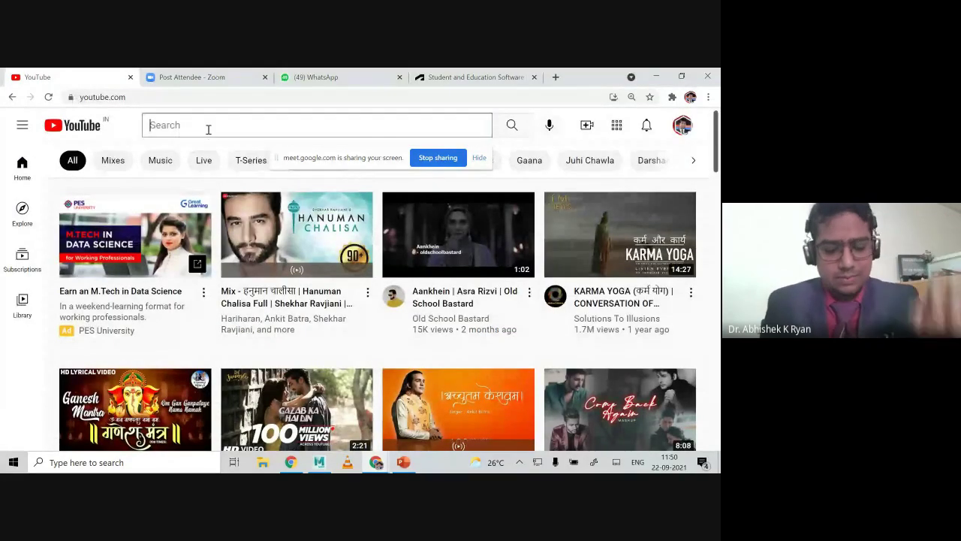
{"action": "type", "text": "maya e"}
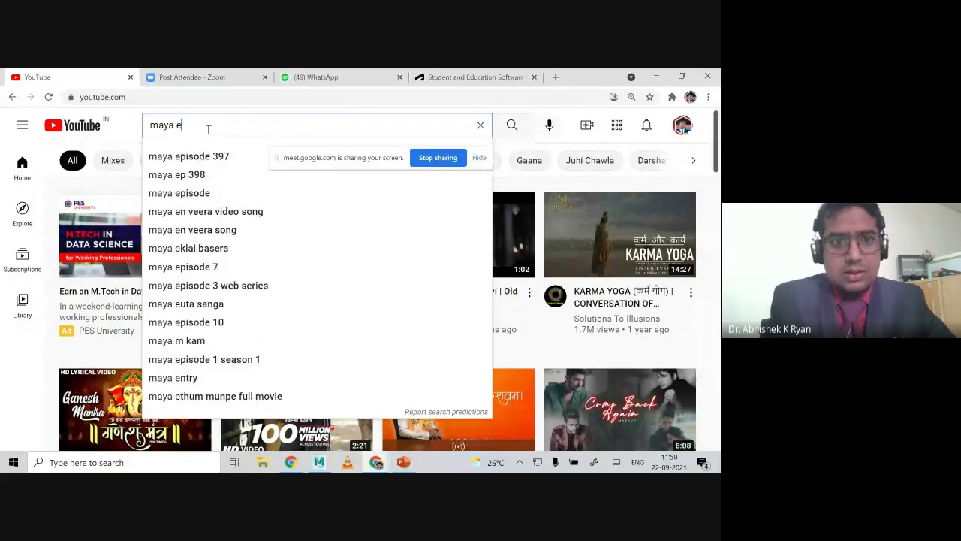
{"action": "key", "text": "BackSpace"}
{"action": "type", "text": "f"}
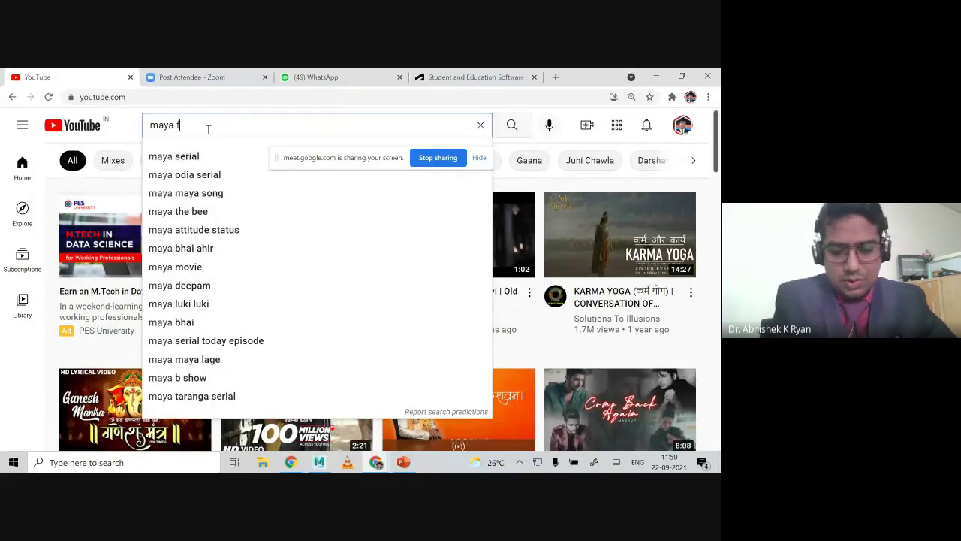
{"action": "type", "text": "or"}
{"action": "left_click", "coordinate": [178, 125]}
{"action": "type", "text": "fre"}
{"action": "key", "text": "BackSpace"}
{"action": "type", "text": "ee"}
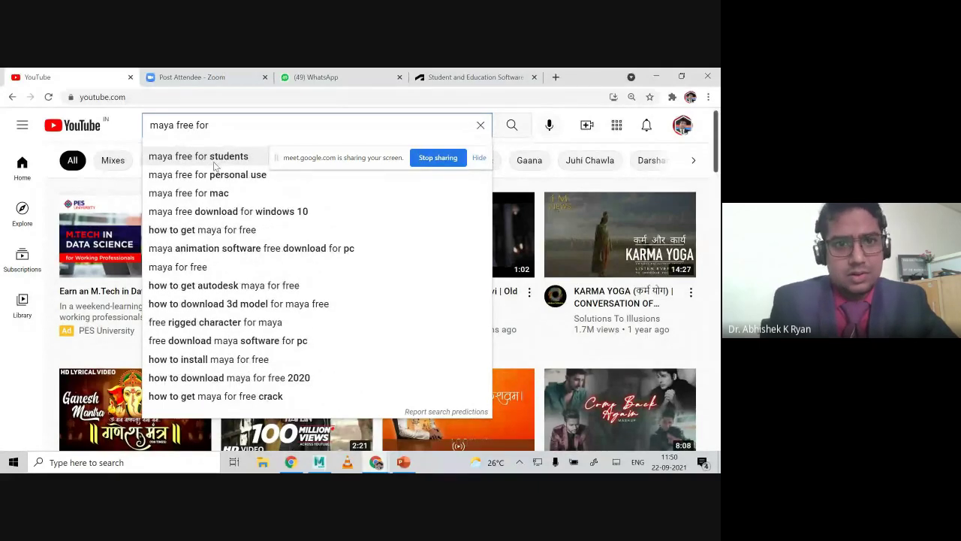
{"action": "left_click", "coordinate": [214, 159]}
Add the presenter's first name to the search, open the video "MAYA 2017-2020 Student Version (Free of Cost ) Install and Run" and pause it.
{"action": "left_click", "coordinate": [260, 122]}
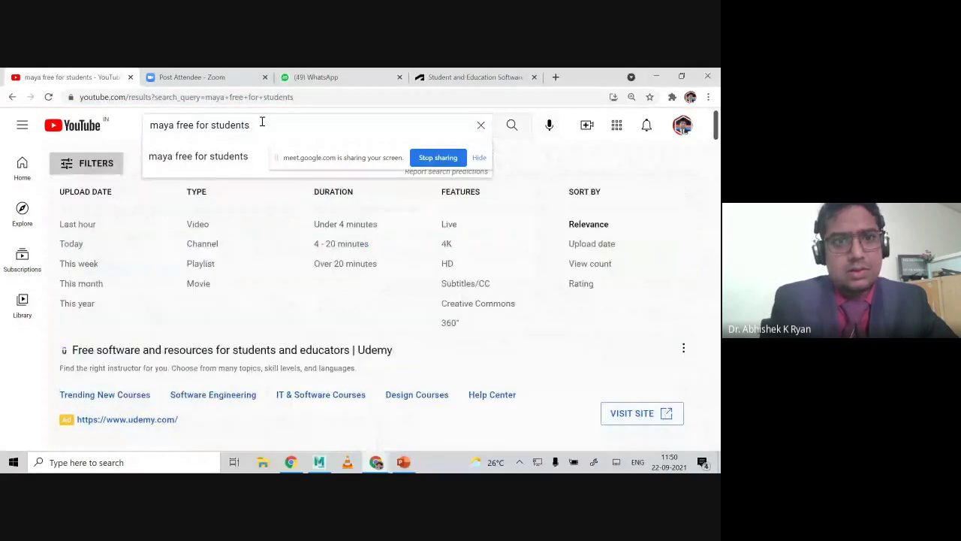
{"action": "type", "text": "abhishek"}
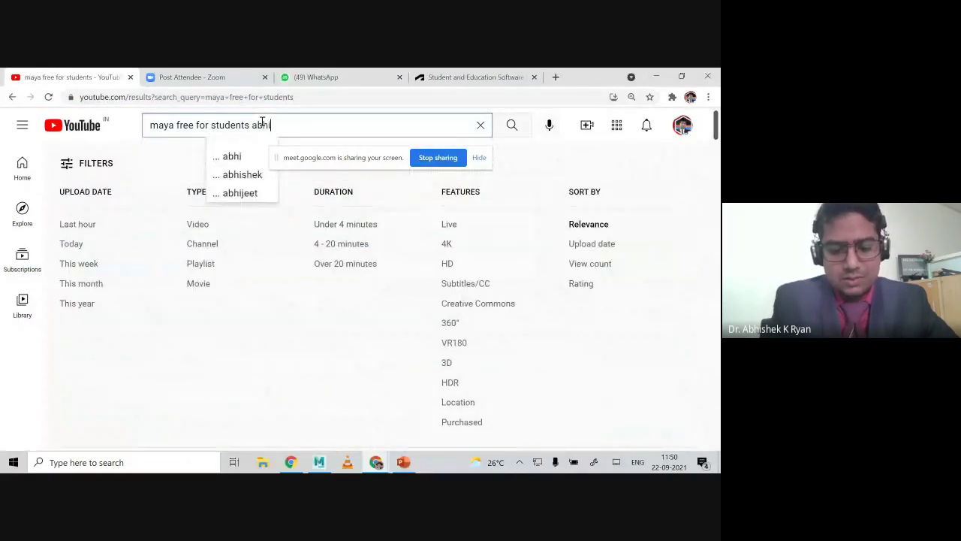
{"action": "key", "text": "Return"}
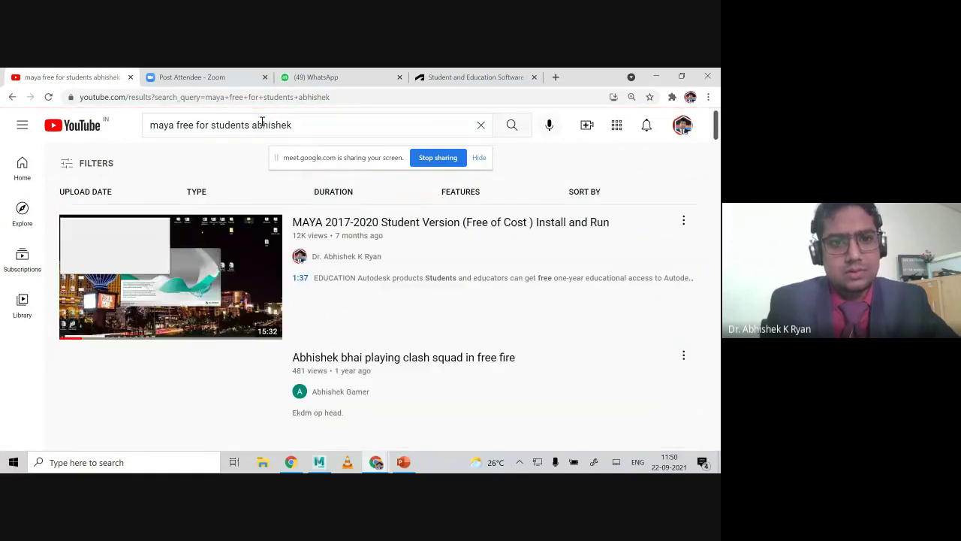
{"action": "left_click", "coordinate": [183, 260]}
{"action": "left_click", "coordinate": [152, 99]}
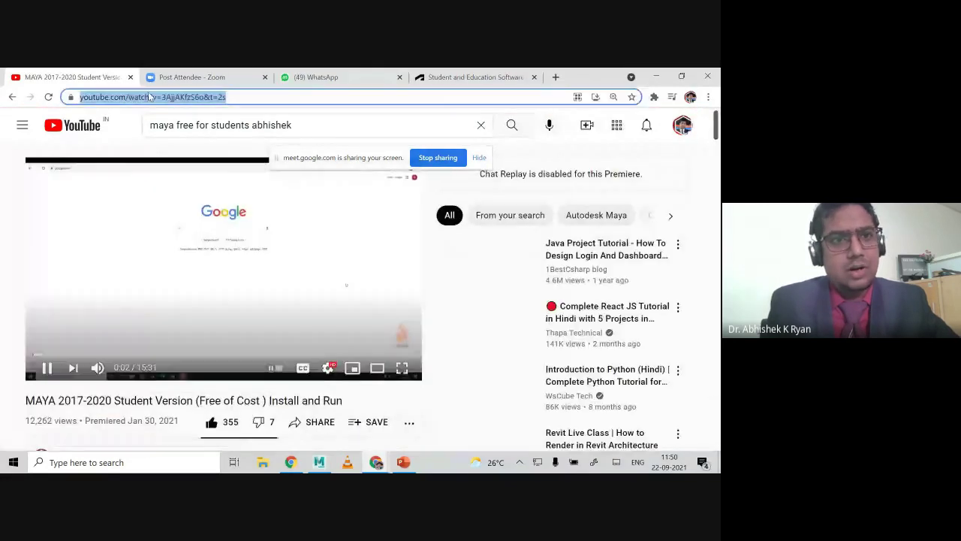
{"action": "left_click", "coordinate": [46, 367]}
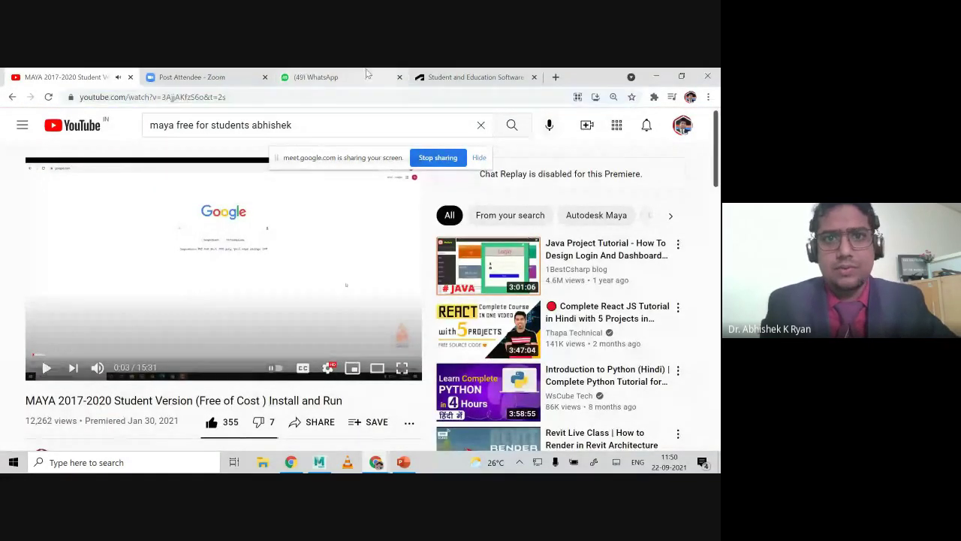
{"action": "left_click", "coordinate": [341, 78]}
{"action": "left_click", "coordinate": [473, 76]}
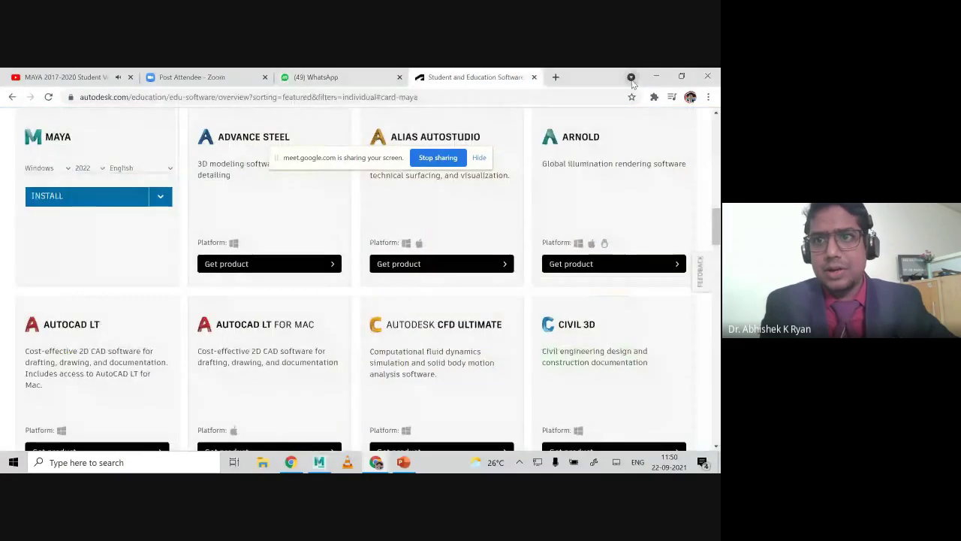
{"action": "left_click", "coordinate": [655, 76]}
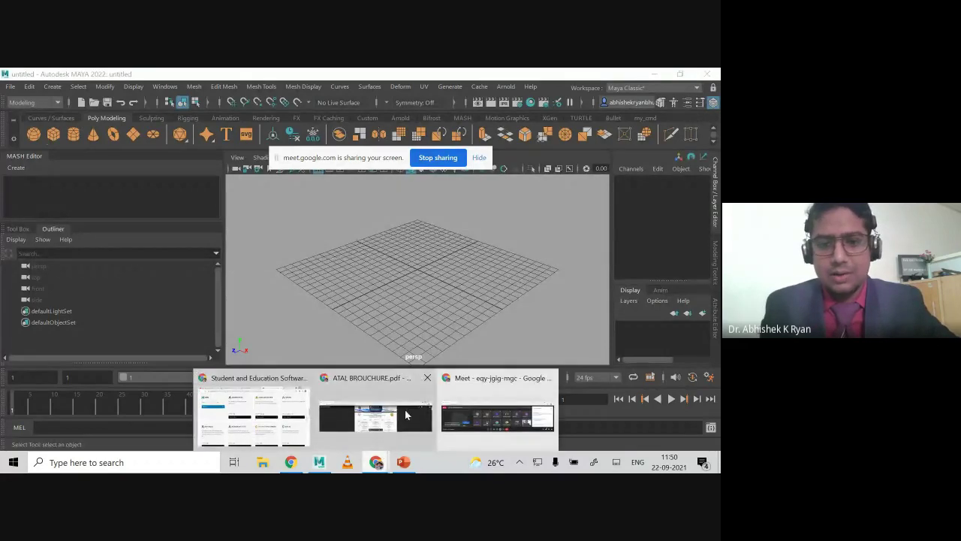
{"action": "mouse_move", "coordinate": [376, 462]}
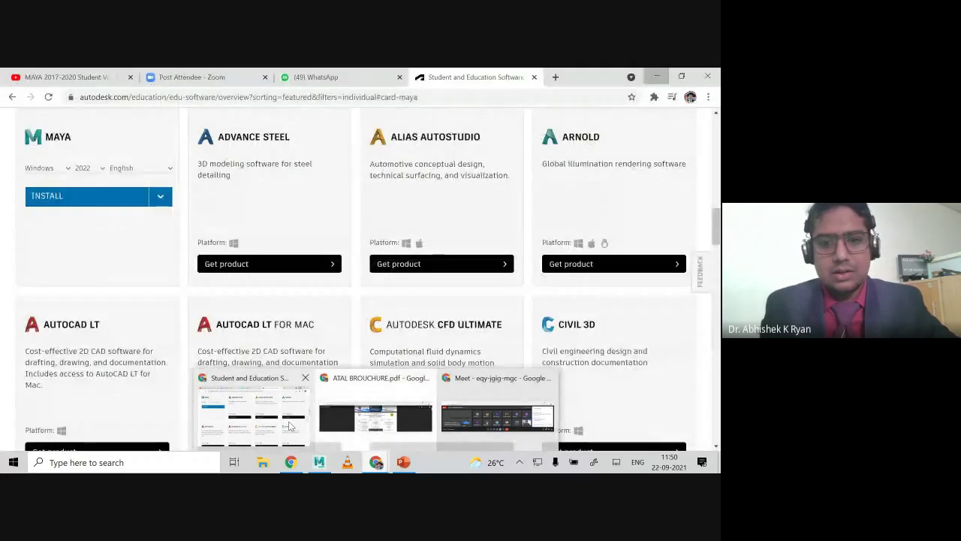
{"action": "left_click", "coordinate": [253, 417]}
Return to the Maya student version installation video, skip ahead to 2:04 and look over its title and channel details.
{"action": "left_click", "coordinate": [71, 76]}
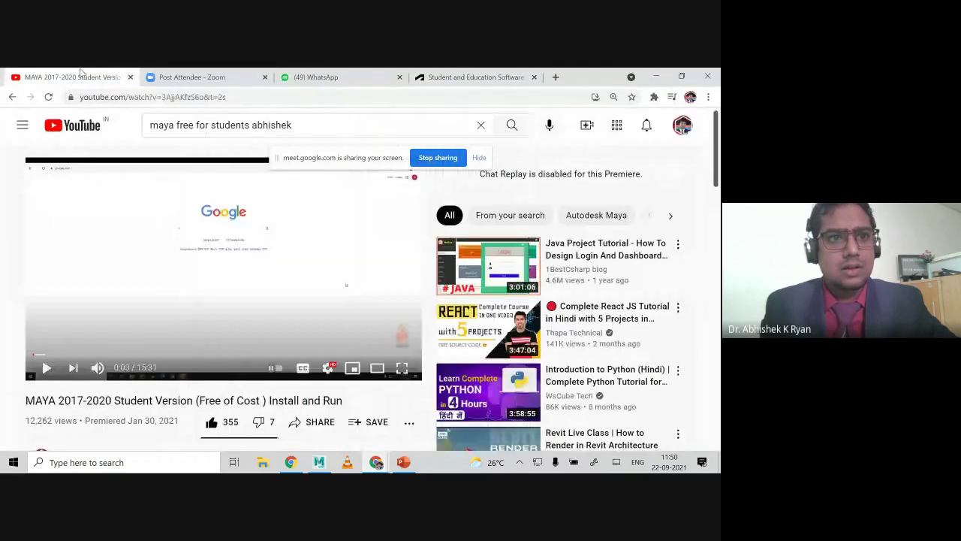
{"action": "left_click", "coordinate": [55, 354]}
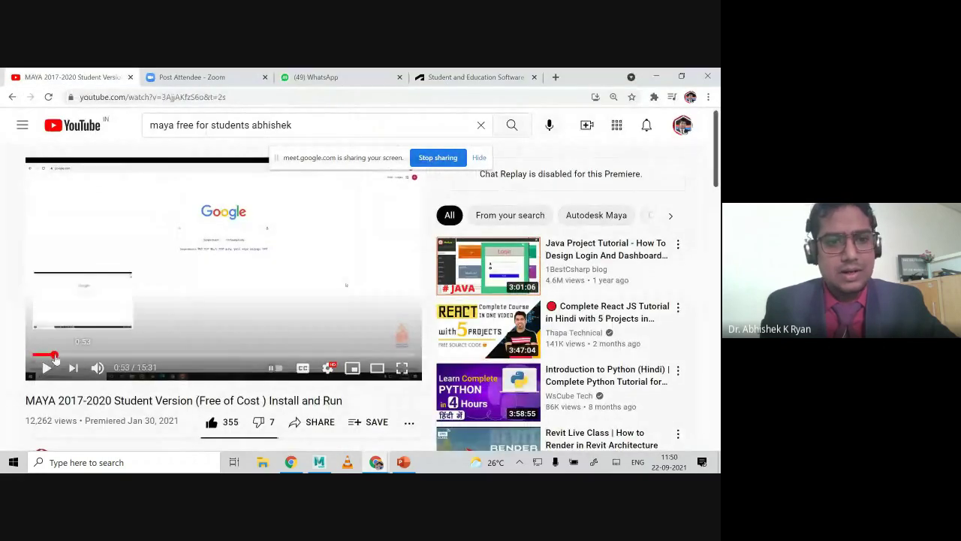
{"action": "left_click", "coordinate": [82, 355]}
{"action": "left_click_drag", "start_coordinate": [49, 400], "coordinate": [353, 406]}
{"action": "left_click", "coordinate": [354, 406]}
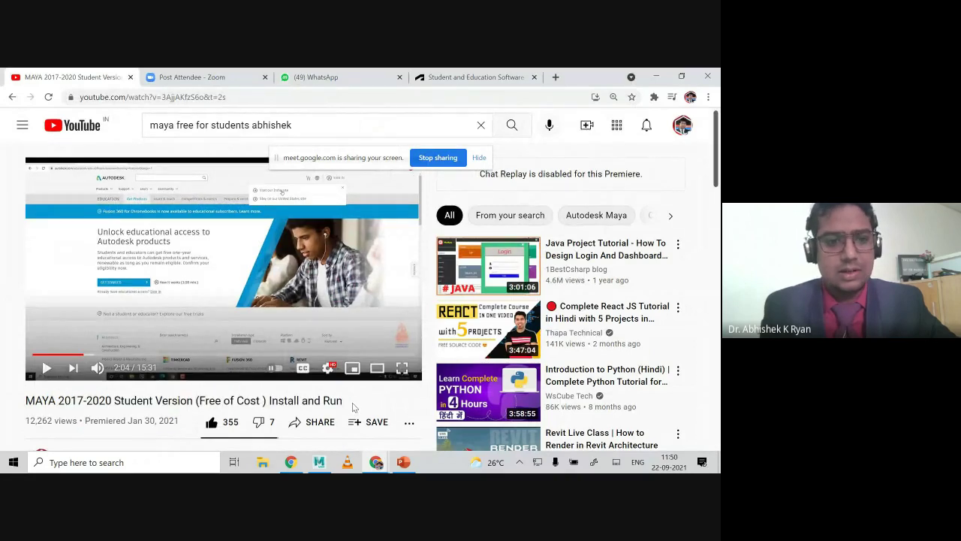
{"action": "scroll", "coordinate": [354, 406], "scroll_direction": "down", "scroll_amount": 2}
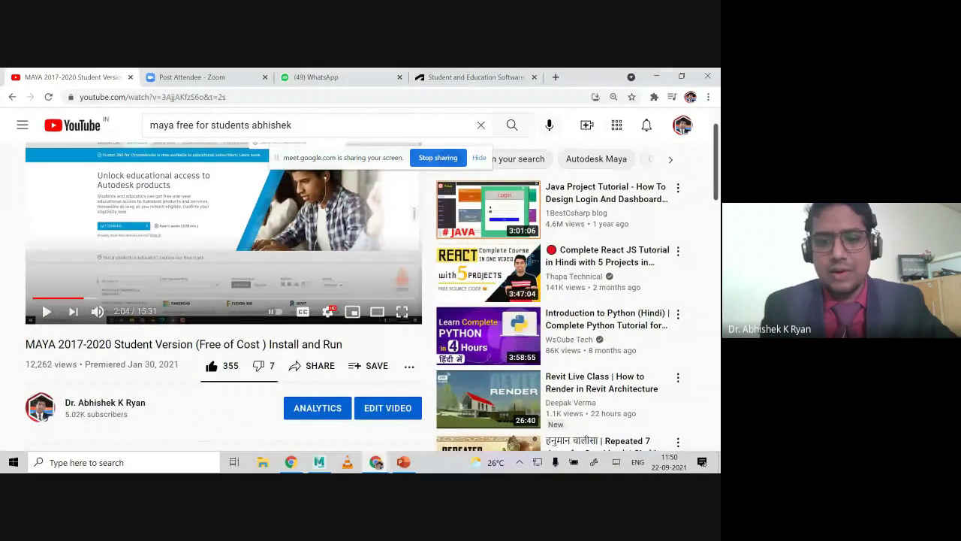
{"action": "scroll", "coordinate": [201, 272], "scroll_direction": "up", "scroll_amount": 2}
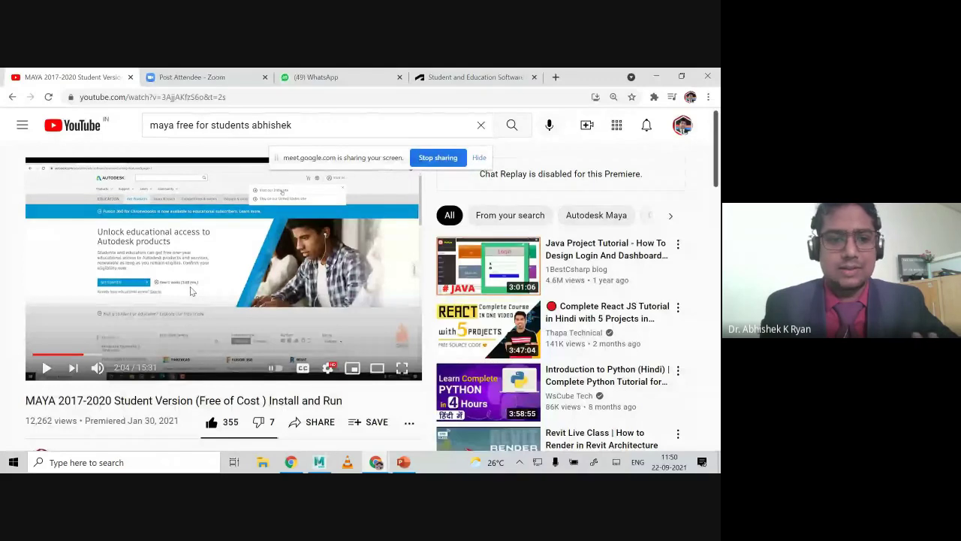
Minimise the browser to switch to Maya and move the screen-sharing notice below the timeline, clear of the viewport.
{"action": "left_click", "coordinate": [454, 79]}
{"action": "left_click", "coordinate": [390, 78]}
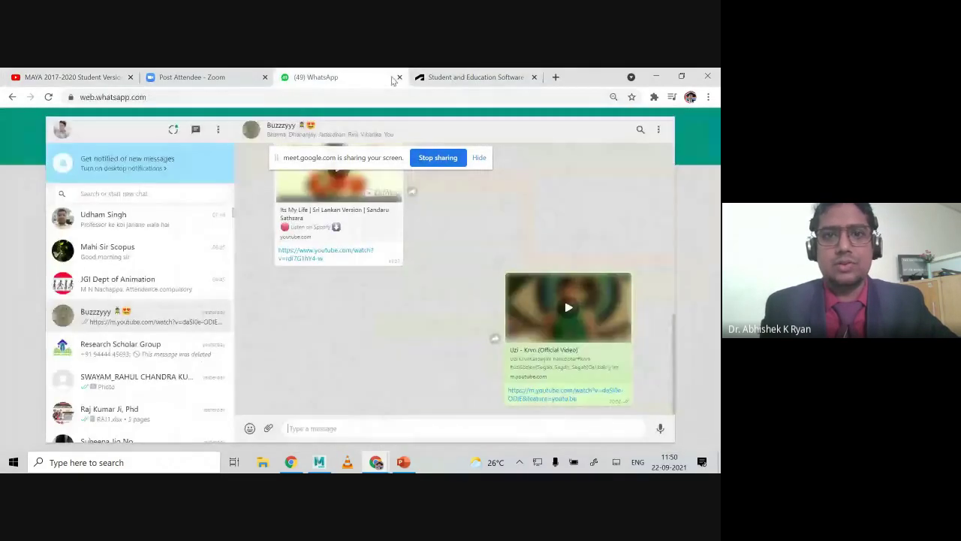
{"action": "left_click", "coordinate": [233, 82]}
{"action": "left_click", "coordinate": [654, 76]}
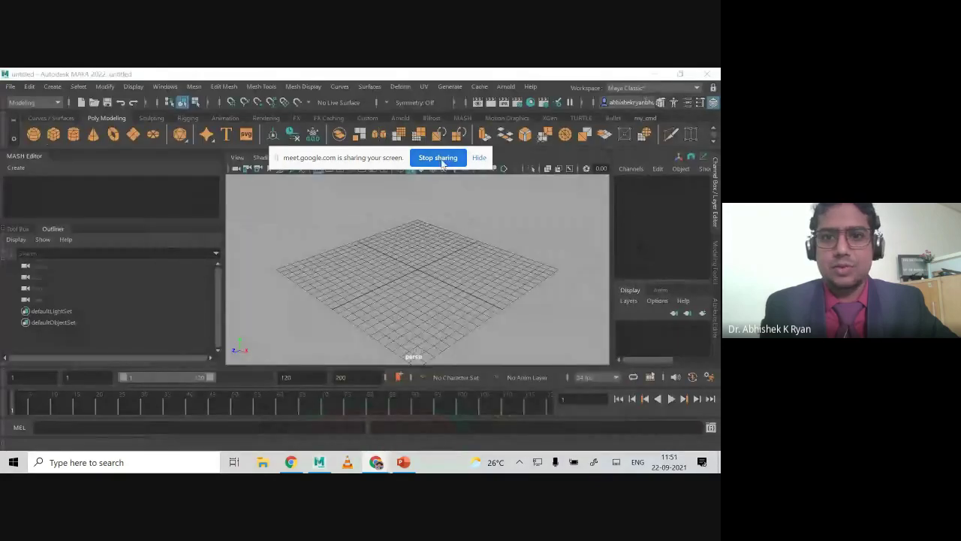
{"action": "left_click_drag", "start_coordinate": [339, 163], "coordinate": [357, 300]}
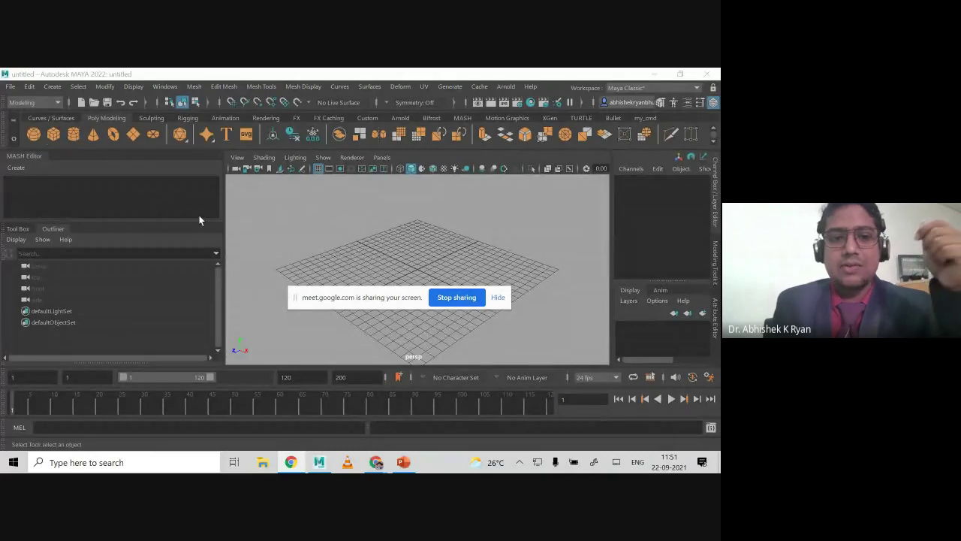
{"action": "left_click_drag", "start_coordinate": [356, 298], "coordinate": [425, 430]}
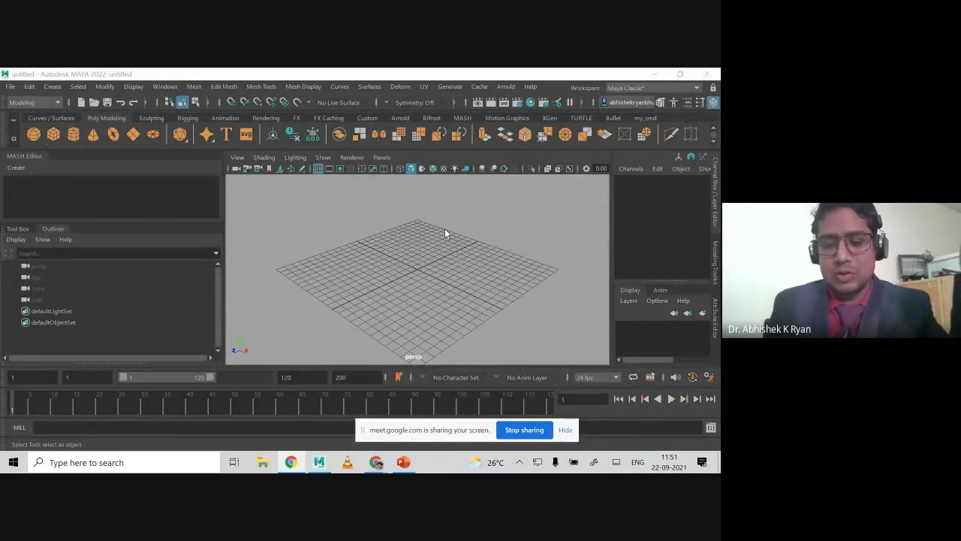
Zoom out and orbit the perspective view, and toggle repeatedly between it and the four-view layout.
{"action": "scroll", "coordinate": [421, 262], "scroll_direction": "down", "scroll_amount": 3}
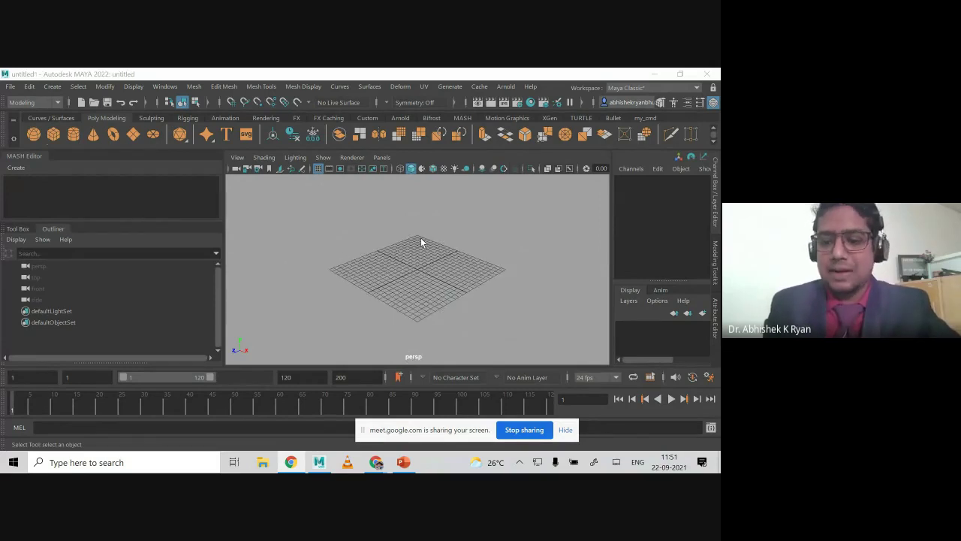
{"action": "left_click_drag", "start_coordinate": [423, 242], "coordinate": [437, 252], "text": "alt"}
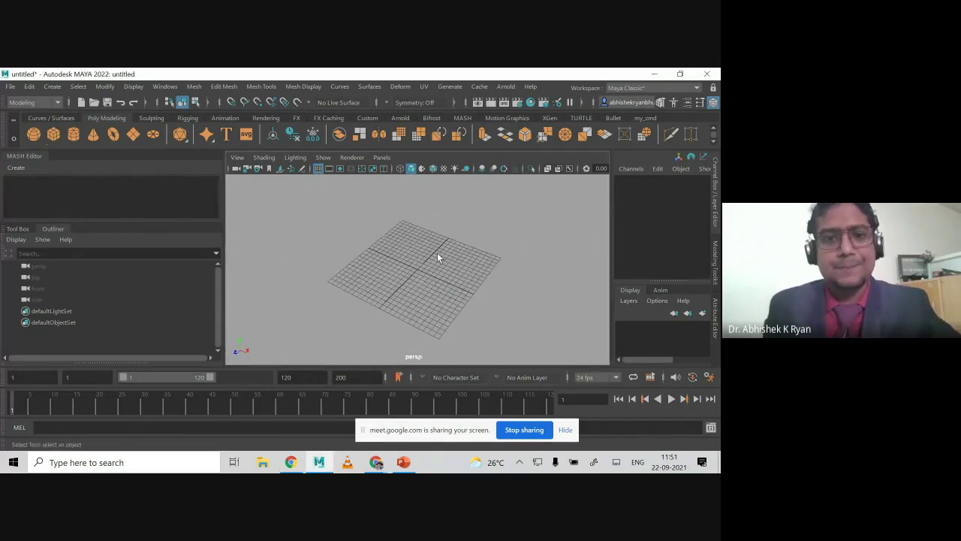
{"action": "key", "text": "space"}
{"action": "key", "text": "space"}
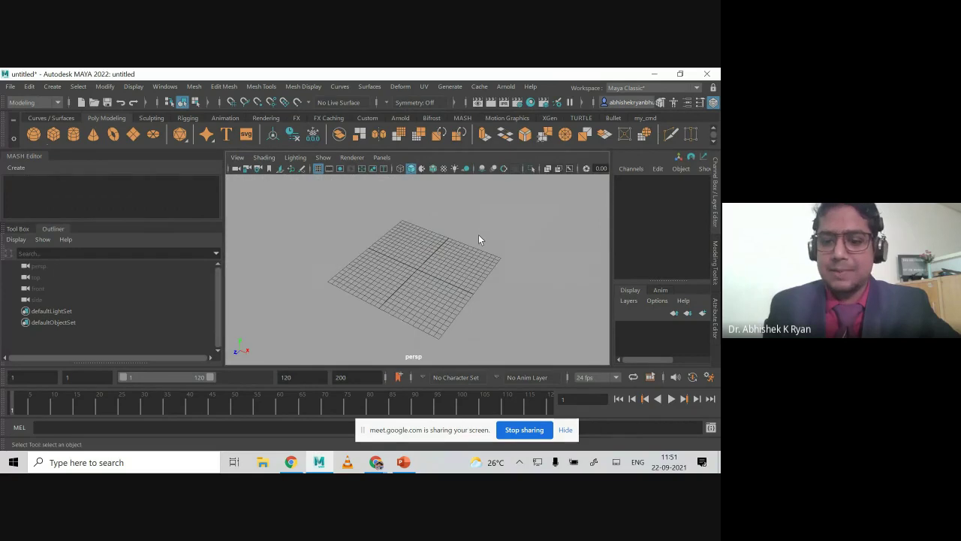
{"action": "key", "text": "space"}
{"action": "key", "text": "space"}
{"action": "key", "text": "space"}
{"action": "key", "text": "space"}
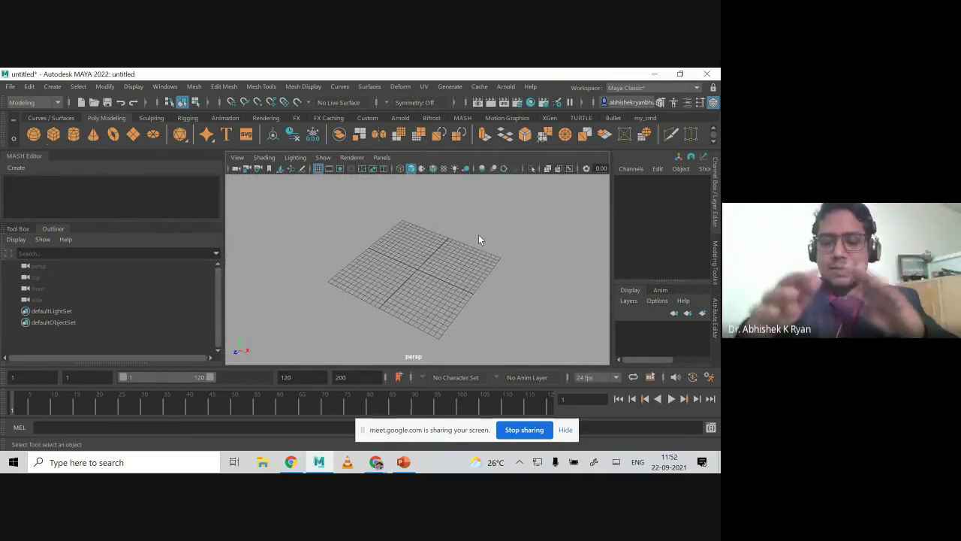
{"action": "key", "text": "space"}
{"action": "key", "text": "space"}
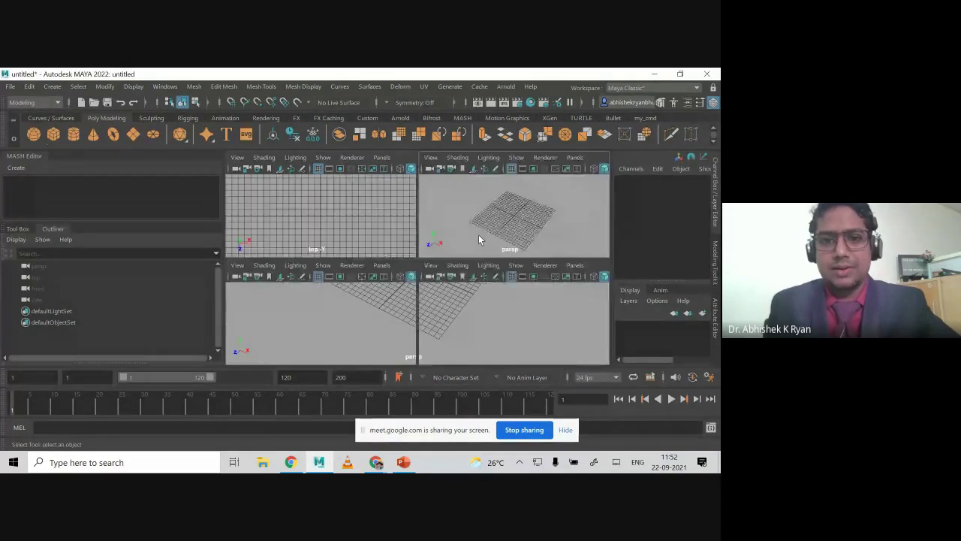
Toggle between the single perspective view and the four-view layout, and zoom in on the side view's grid.
{"action": "key", "text": "space"}
{"action": "key", "text": "space"}
{"action": "key", "text": "space"}
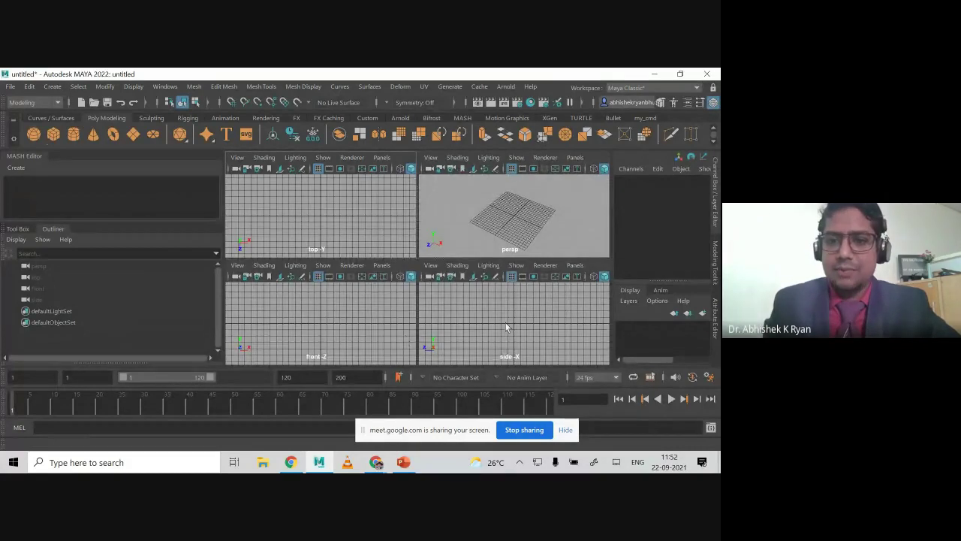
{"action": "key", "text": "space"}
{"action": "key", "text": "space"}
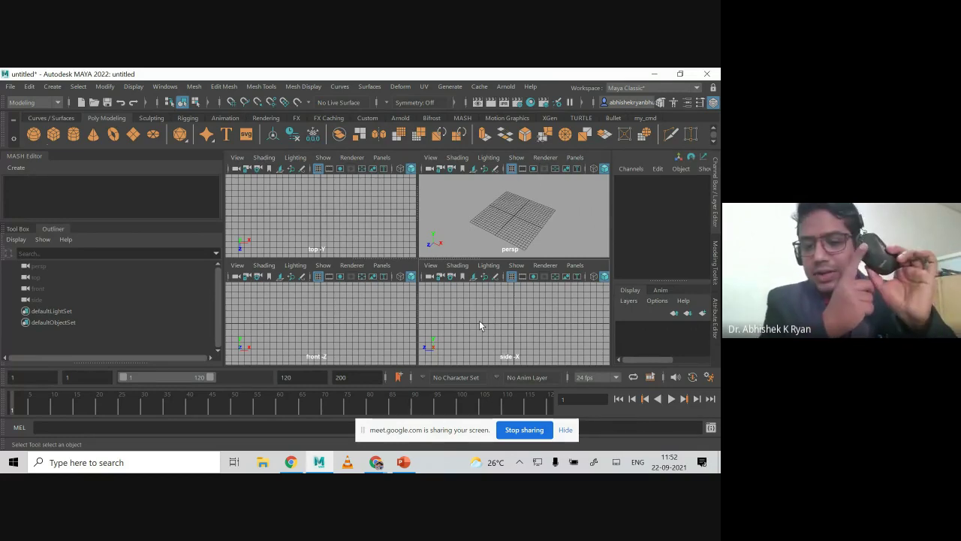
{"action": "scroll", "coordinate": [480, 322], "scroll_direction": "up", "scroll_amount": 3}
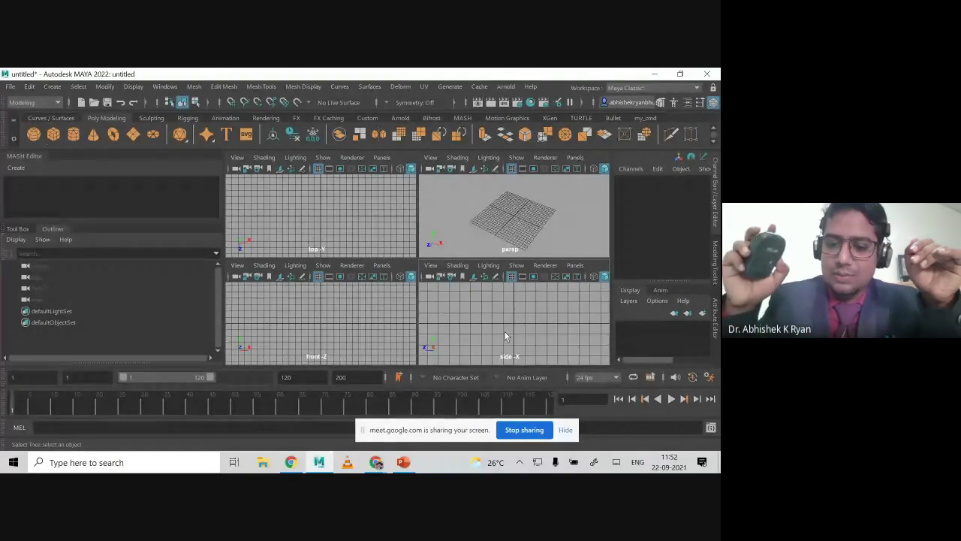
Create a polygon cube, try scaling it in the perspective view, and delete it.
{"action": "left_click", "coordinate": [53, 134]}
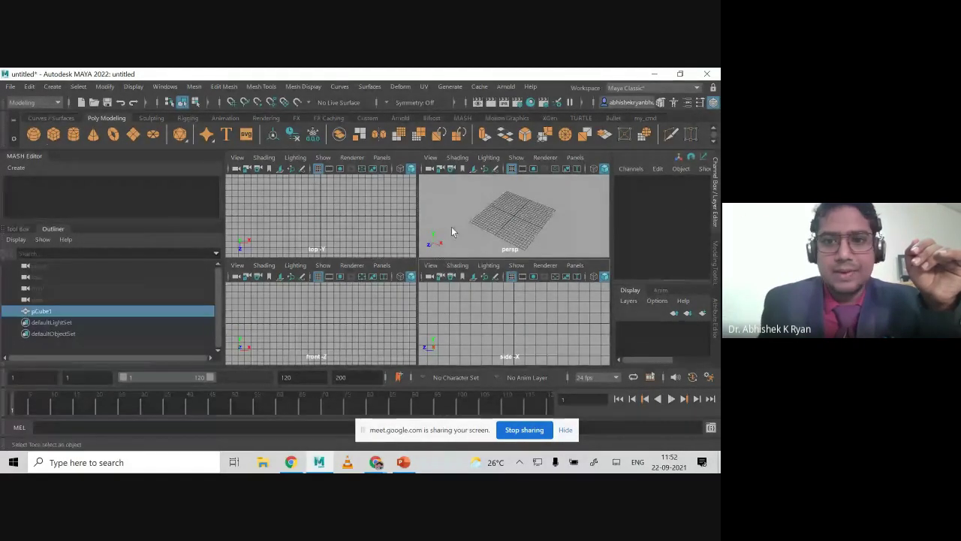
{"action": "scroll", "coordinate": [488, 225], "scroll_direction": "up", "scroll_amount": 3}
{"action": "key", "text": "r"}
{"action": "mouse_move", "coordinate": [516, 216]}
{"action": "left_mouse_down"}
{"action": "mouse_move", "coordinate": [544, 239]}
{"action": "mouse_move", "coordinate": [513, 219]}
{"action": "left_mouse_up"}
{"action": "left_click", "coordinate": [543, 242]}
{"action": "scroll", "coordinate": [537, 240], "scroll_direction": "down", "scroll_amount": 5}
{"action": "left_click", "coordinate": [521, 226]}
{"action": "key", "text": "Delete"}
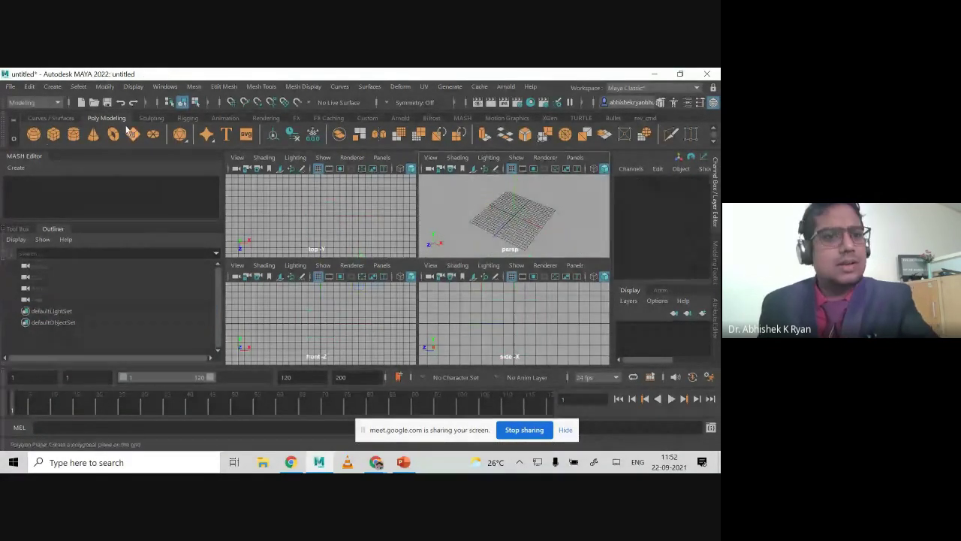
Create a polygon platonic solid at the origin and scale it uniformly to about 2.137.
{"action": "scroll", "coordinate": [491, 223], "scroll_direction": "up", "scroll_amount": 4}
{"action": "left_click_drag", "start_coordinate": [514, 216], "coordinate": [509, 241]}
{"action": "left_click", "coordinate": [537, 247]}
{"action": "left_click", "coordinate": [514, 223]}
{"action": "left_click", "coordinate": [509, 241]}
{"action": "left_click", "coordinate": [496, 221]}
{"action": "left_click_drag", "start_coordinate": [443, 224], "coordinate": [483, 240], "text": "alt"}
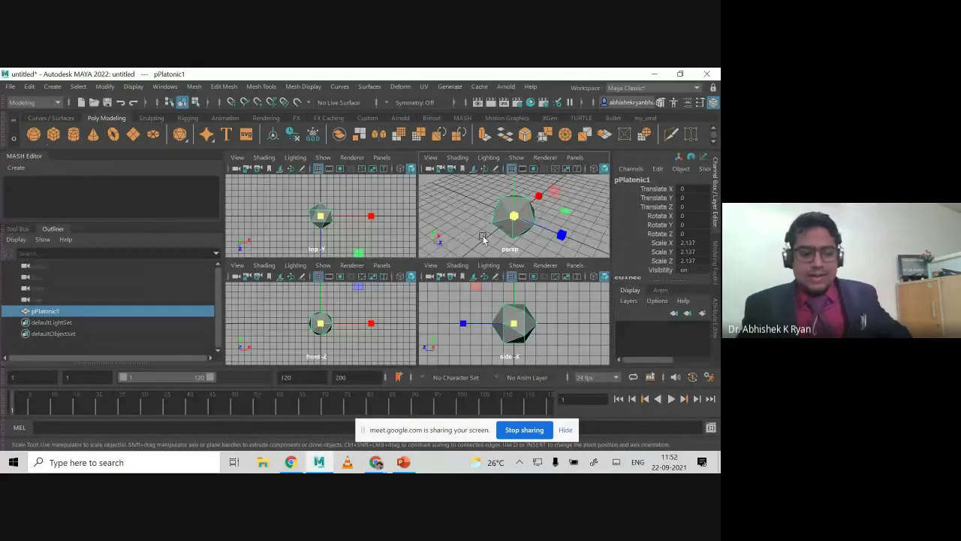
Orbit, pan and zoom the perspective view to examine the platonic solid from different angles and distances.
{"action": "left_click", "coordinate": [470, 222]}
{"action": "left_click_drag", "start_coordinate": [470, 223], "coordinate": [437, 217], "text": "alt"}
{"action": "left_click", "coordinate": [519, 218]}
{"action": "scroll", "coordinate": [477, 236], "scroll_direction": "down", "scroll_amount": 3}
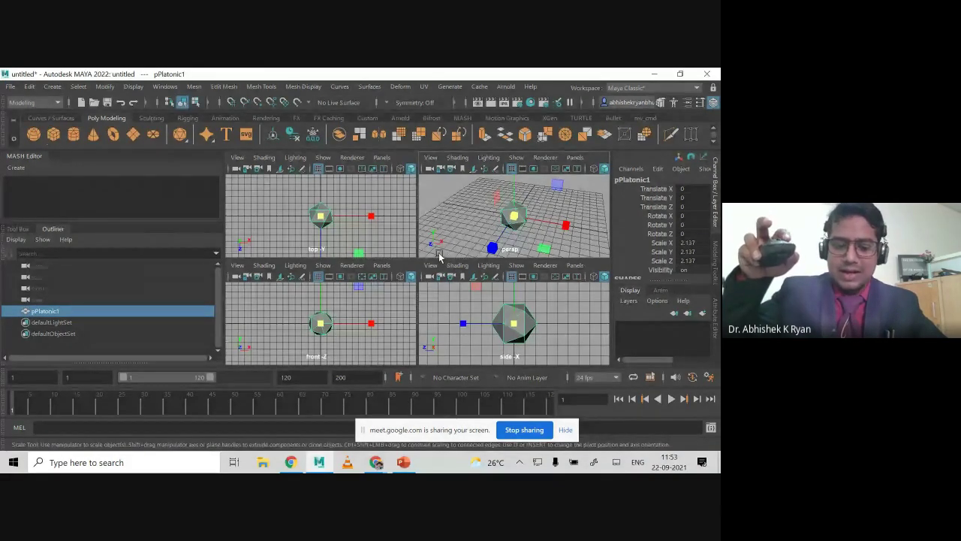
{"action": "left_click_drag", "start_coordinate": [439, 257], "coordinate": [478, 231]}
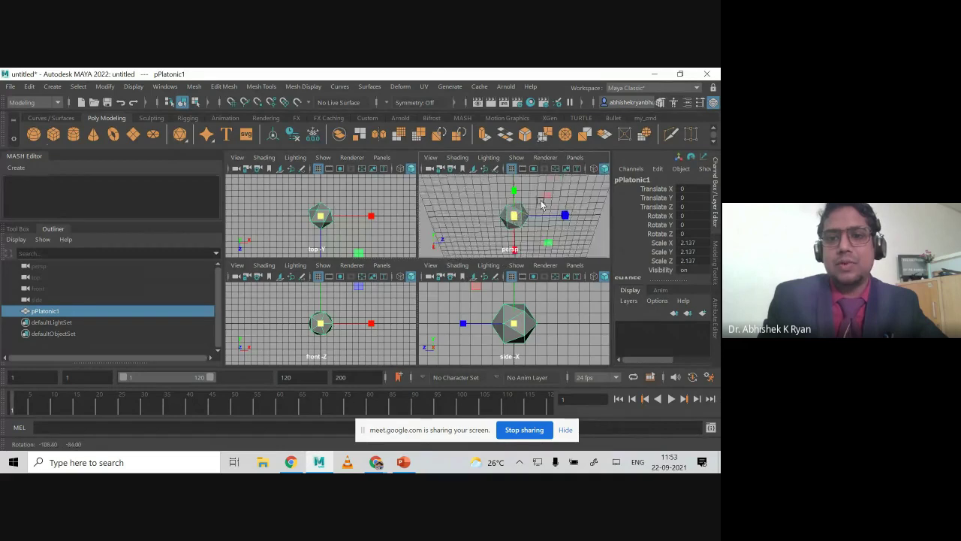
{"action": "left_click_drag", "start_coordinate": [462, 272], "coordinate": [444, 259], "text": "alt"}
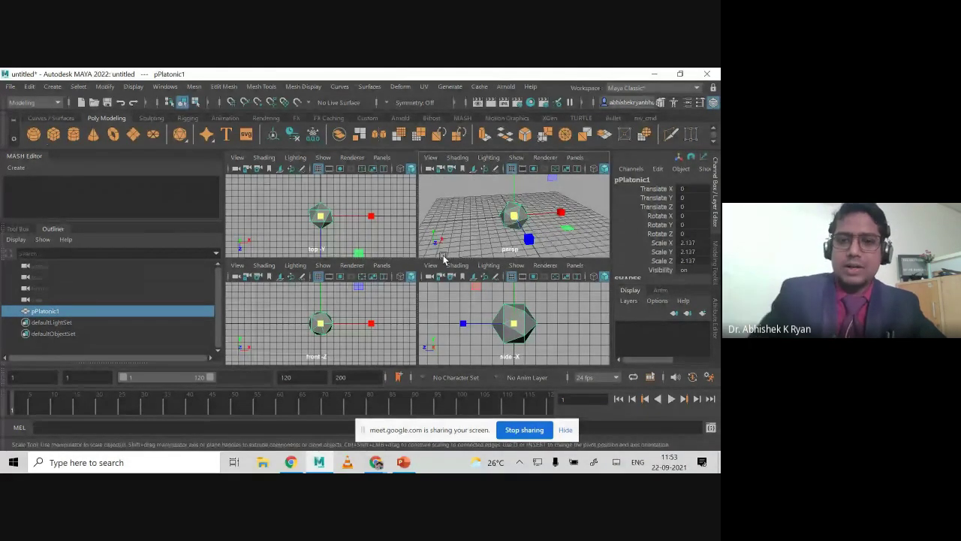
{"action": "right_click_drag", "start_coordinate": [444, 259], "coordinate": [525, 262], "text": "alt"}
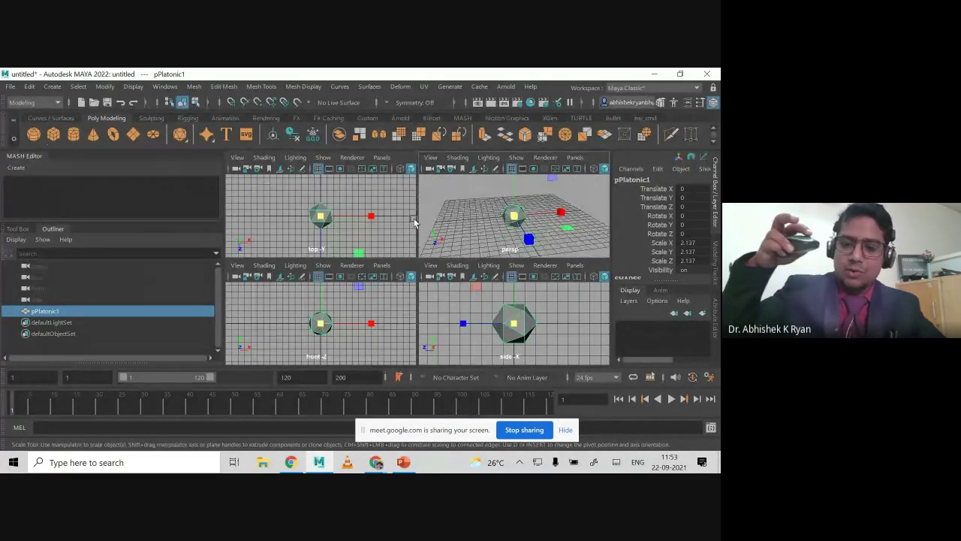
{"action": "mouse_move", "coordinate": [458, 222]}
{"action": "middle_mouse_down", "text": "alt"}
{"action": "mouse_move", "coordinate": [464, 214]}
{"action": "mouse_move", "coordinate": [455, 234]}
{"action": "mouse_move", "coordinate": [464, 213]}
{"action": "mouse_move", "coordinate": [458, 221]}
{"action": "middle_mouse_up", "text": "alt"}
{"action": "scroll", "coordinate": [462, 225], "scroll_direction": "up", "scroll_amount": 5}
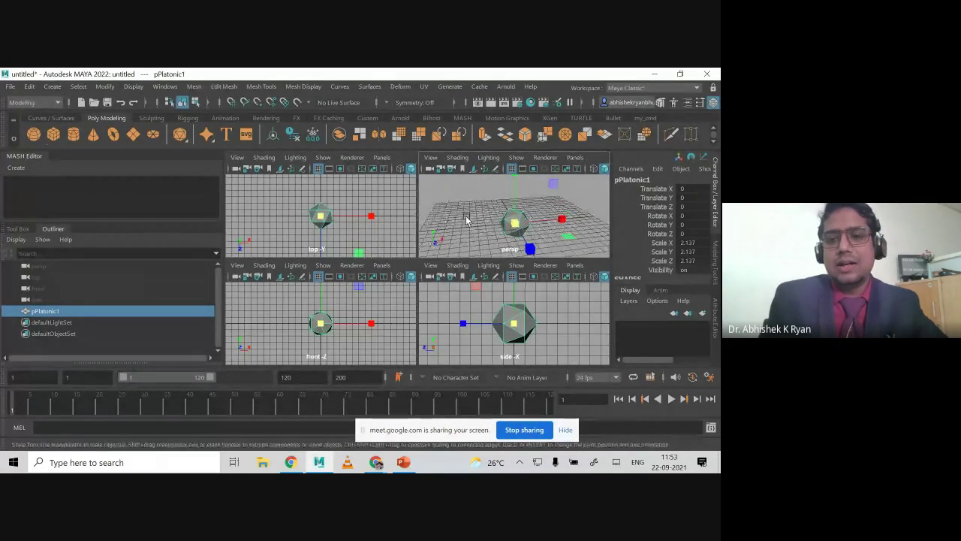
{"action": "scroll", "coordinate": [483, 237], "scroll_direction": "down", "scroll_amount": 4}
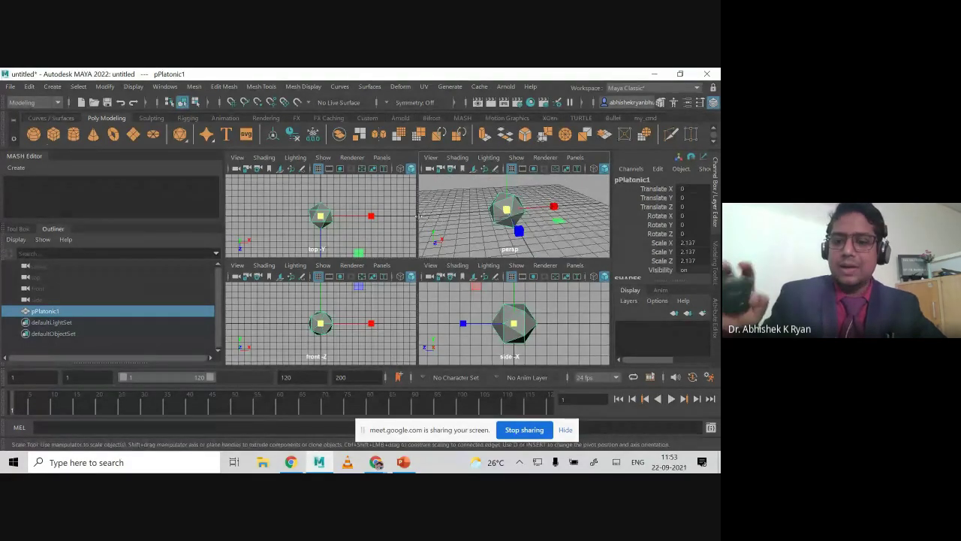
Scale the platonic solid uniformly to about 3.295 and move it to about 1.578 along X, undoing a trial rotation.
{"action": "left_click", "coordinate": [377, 461]}
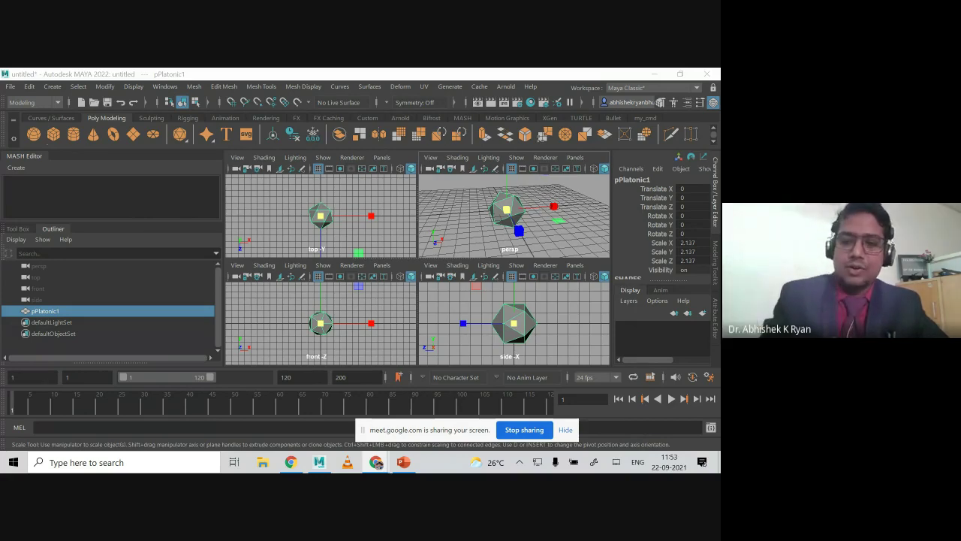
{"action": "left_click", "coordinate": [496, 227]}
{"action": "left_click", "coordinate": [502, 216]}
{"action": "mouse_move", "coordinate": [505, 213]}
{"action": "left_mouse_down"}
{"action": "mouse_move", "coordinate": [539, 231]}
{"action": "mouse_move", "coordinate": [523, 222]}
{"action": "mouse_move", "coordinate": [562, 212]}
{"action": "mouse_move", "coordinate": [498, 226]}
{"action": "mouse_move", "coordinate": [508, 228]}
{"action": "left_mouse_up"}
{"action": "key", "text": "w"}
{"action": "key", "text": "r"}
{"action": "key", "text": "e"}
{"action": "key", "text": "ctrl+z"}
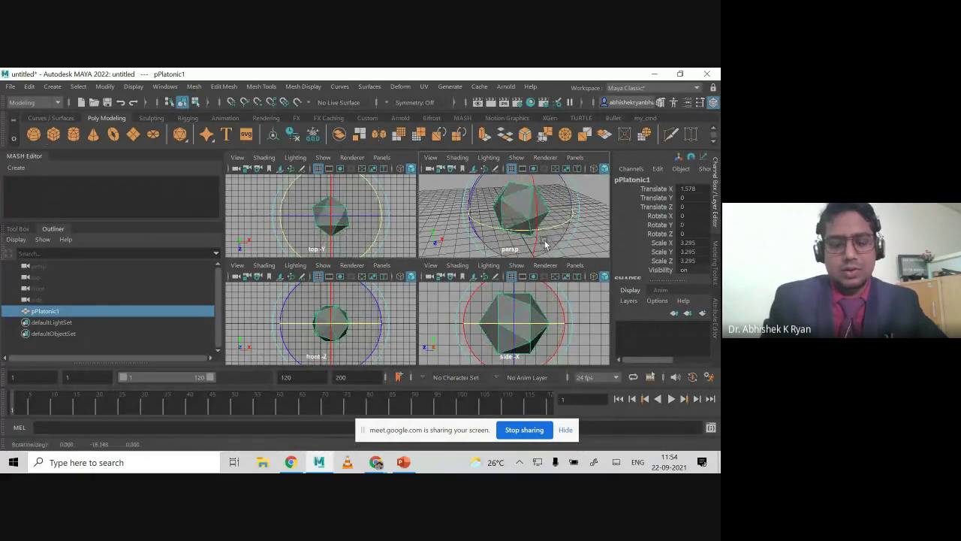
Open Notepad, note the tool shortcuts "q,w,e,r" and move its window clear of the perspective view.
{"action": "key", "text": "alt+Tab"}
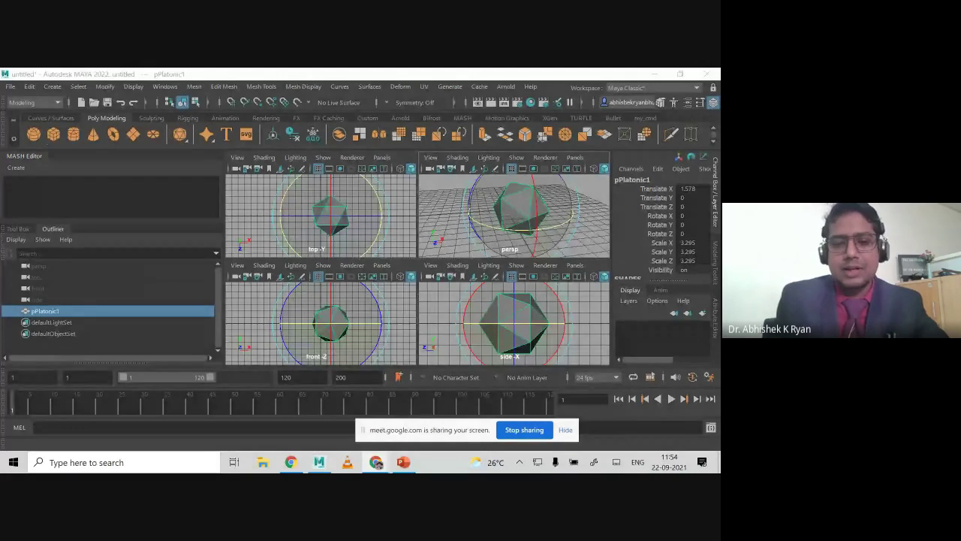
{"action": "key", "text": "super+r"}
{"action": "type", "text": "NOTEPAD"}
{"action": "key", "text": "Return"}
{"action": "type", "text": "q,w,e"}
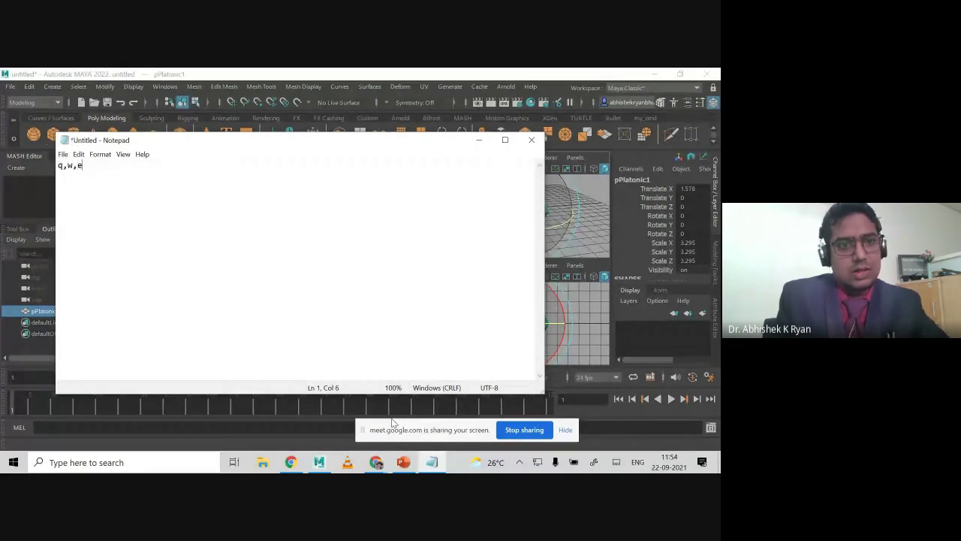
{"action": "type", "text": ",r"}
{"action": "key", "text": "Return"}
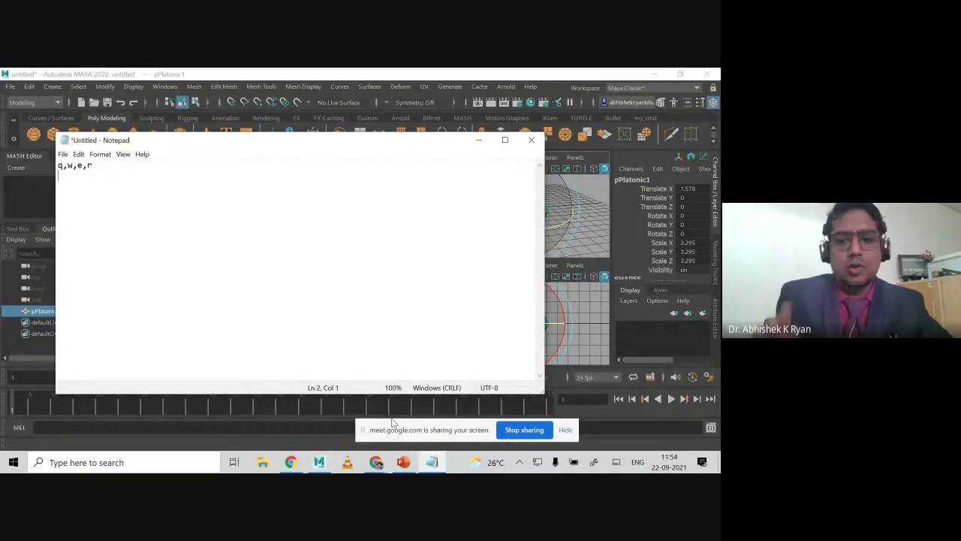
{"action": "left_click_drag", "start_coordinate": [223, 144], "coordinate": [412, 316]}
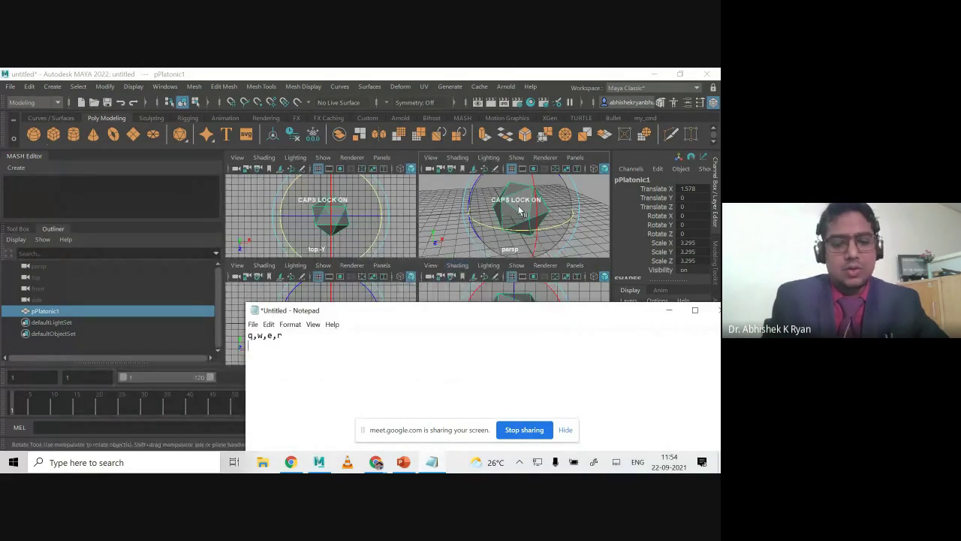
Switch back to Maya, reselect the platonic solid with the Select tool and activate the Move tool on it.
{"action": "left_click", "coordinate": [440, 199]}
{"action": "key", "text": "Caps_Lock"}
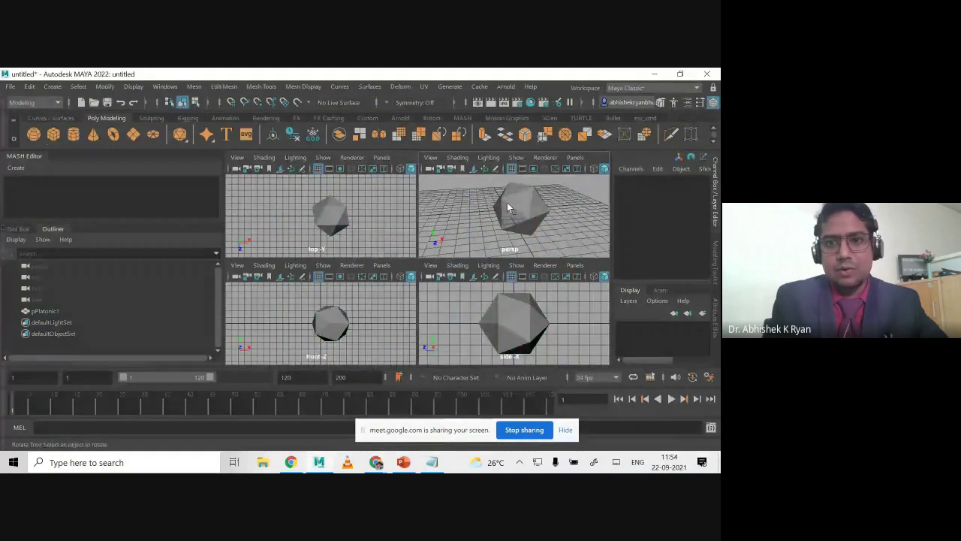
{"action": "left_click", "coordinate": [509, 209]}
{"action": "key", "text": "q"}
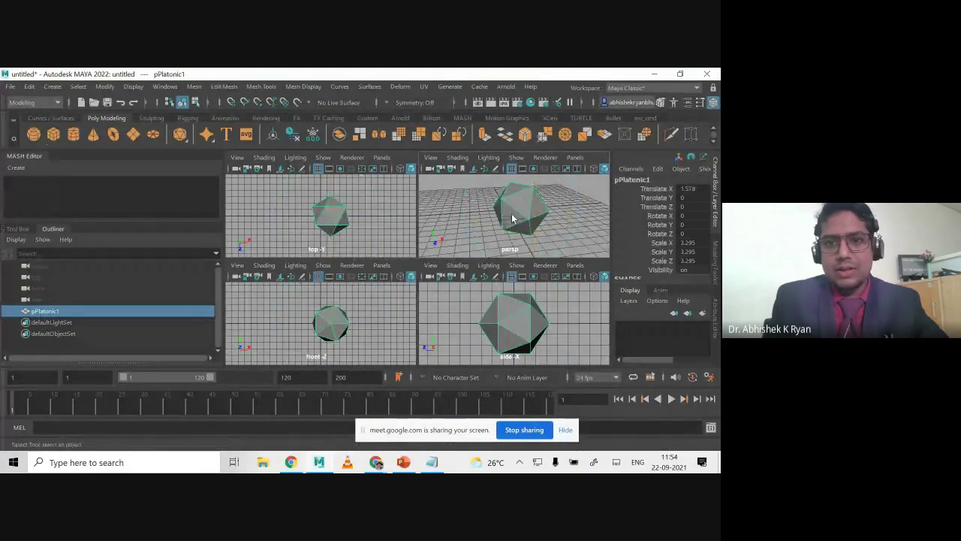
{"action": "scroll", "coordinate": [508, 223], "scroll_direction": "down", "scroll_amount": 5}
{"action": "scroll", "coordinate": [508, 223], "scroll_direction": "up", "scroll_amount": 5}
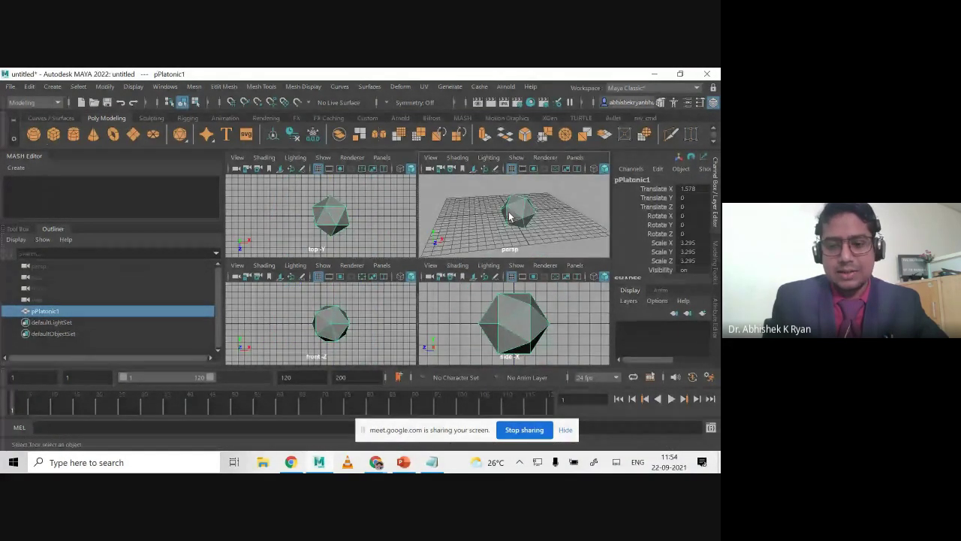
{"action": "key", "text": "w"}
{"action": "scroll", "coordinate": [514, 222], "scroll_direction": "down", "scroll_amount": 3}
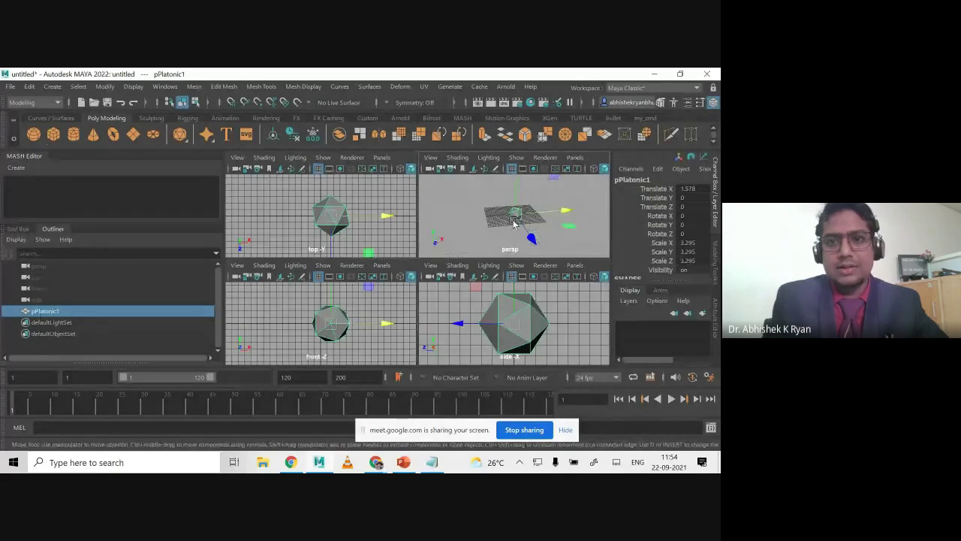
{"action": "scroll", "coordinate": [511, 223], "scroll_direction": "up", "scroll_amount": 2}
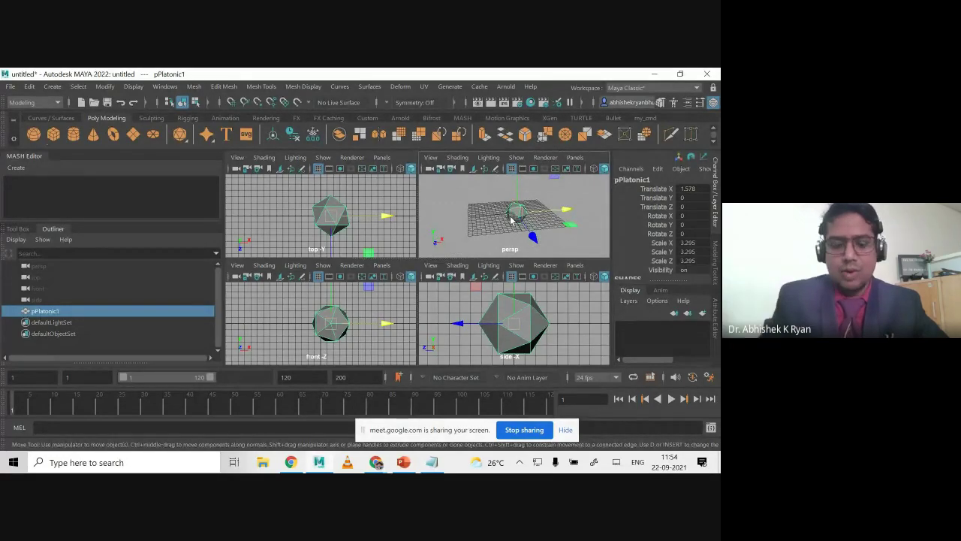
Rotate the platonic solid to about 2.804 degrees around Y, scale it uniformly to about 4.483, and deselect it.
{"action": "key", "text": "e"}
{"action": "left_click_drag", "start_coordinate": [523, 241], "coordinate": [533, 213]}
{"action": "key", "text": "r"}
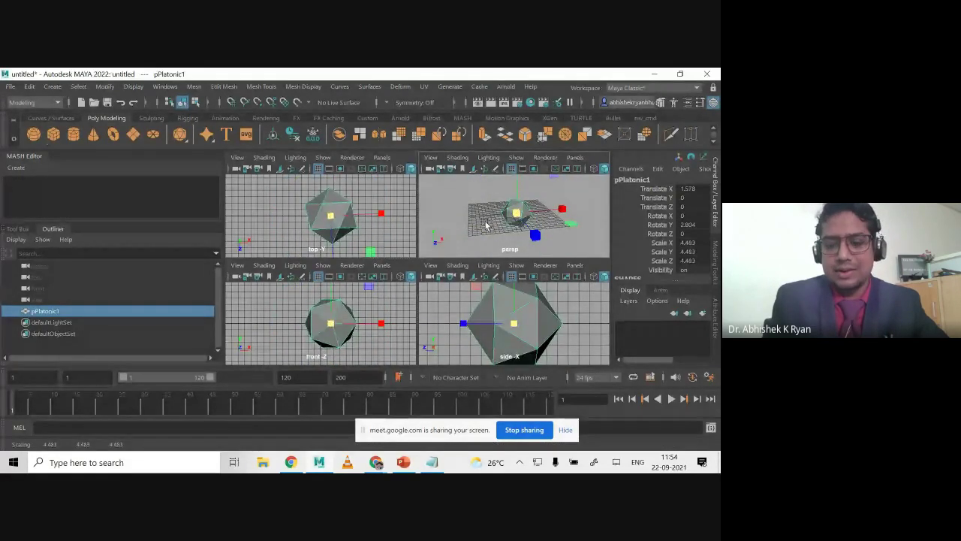
{"action": "left_click", "coordinate": [486, 223]}
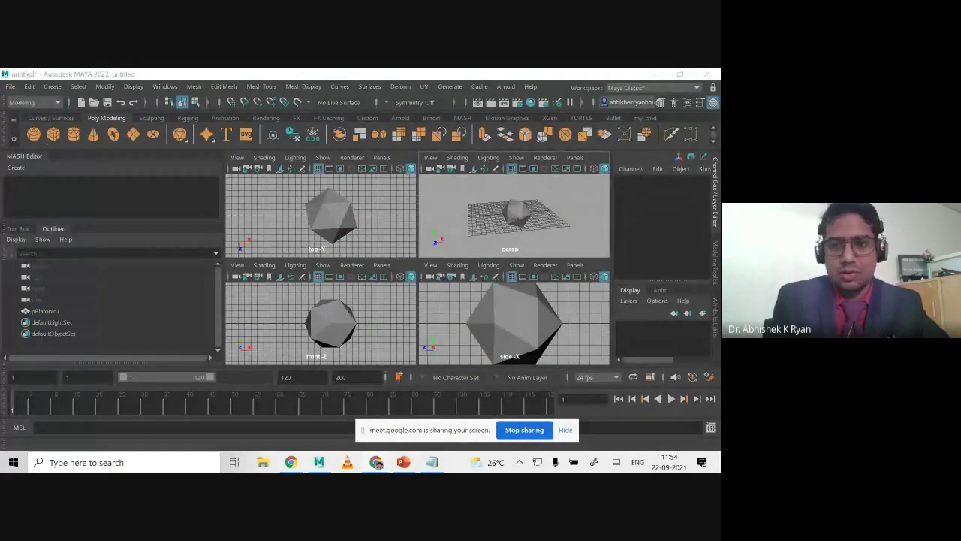
{"action": "left_click", "coordinate": [476, 225]}
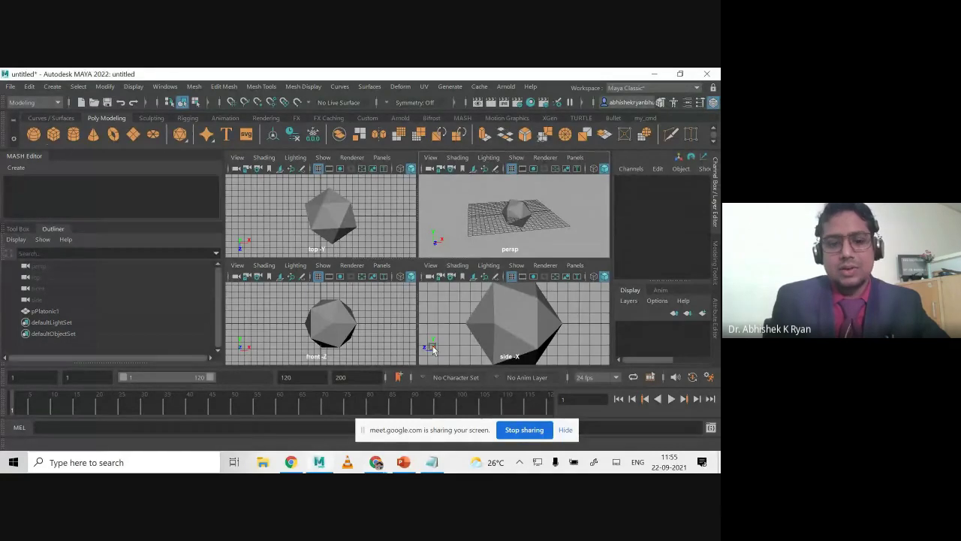
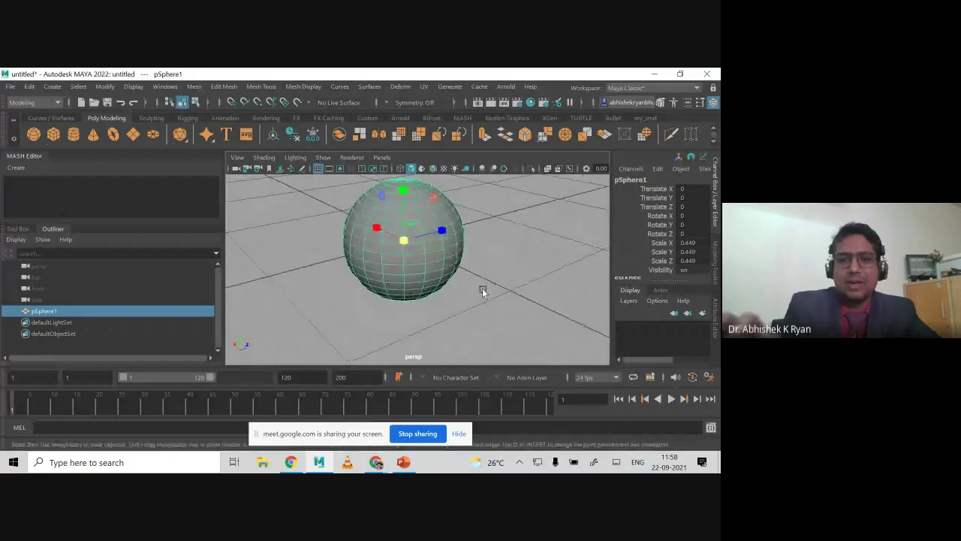
Delete the scaled-down sphere and create a fresh polygon sphere at the origin in the perspective view.
{"action": "key", "text": "Delete"}
{"action": "scroll", "coordinate": [473, 290], "scroll_direction": "down", "scroll_amount": 5}
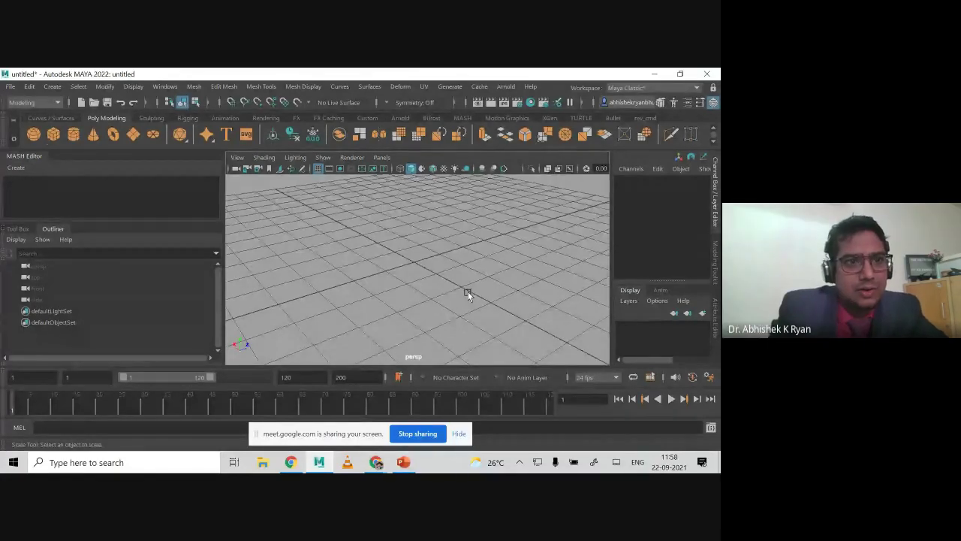
{"action": "left_click", "coordinate": [33, 134]}
{"action": "left_click_drag", "start_coordinate": [317, 288], "coordinate": [392, 337], "text": "alt"}
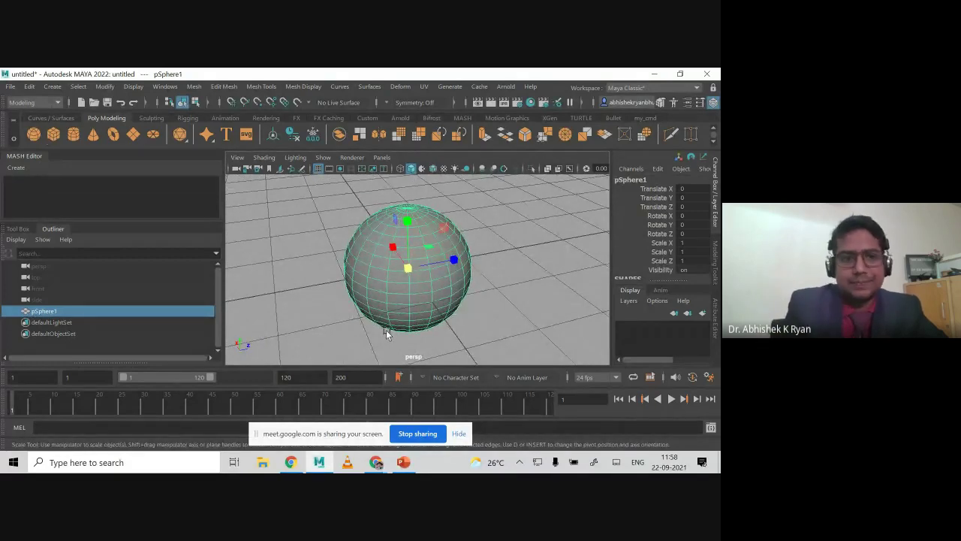
Open a new Notepad window beside the outliner and list "Vertex", "EDge" and "Face" on separate lines.
{"action": "key", "text": "super+r"}
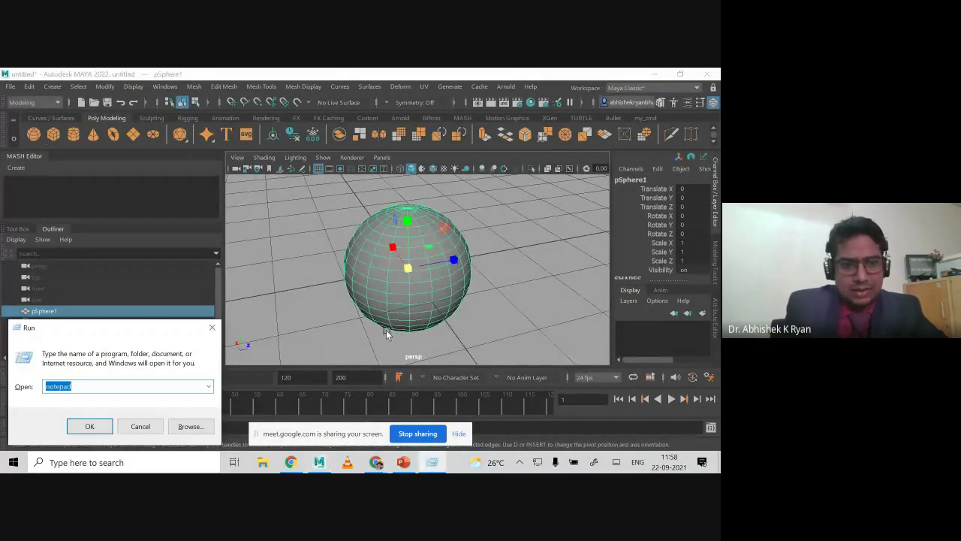
{"action": "left_click", "coordinate": [89, 427]}
{"action": "left_click_drag", "start_coordinate": [200, 101], "coordinate": [497, 167]}
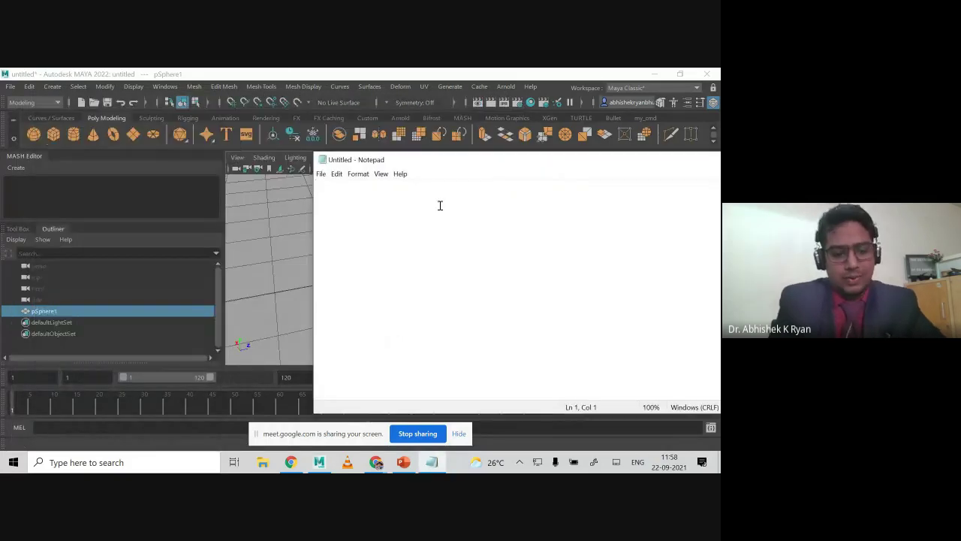
{"action": "type", "text": "Ver"}
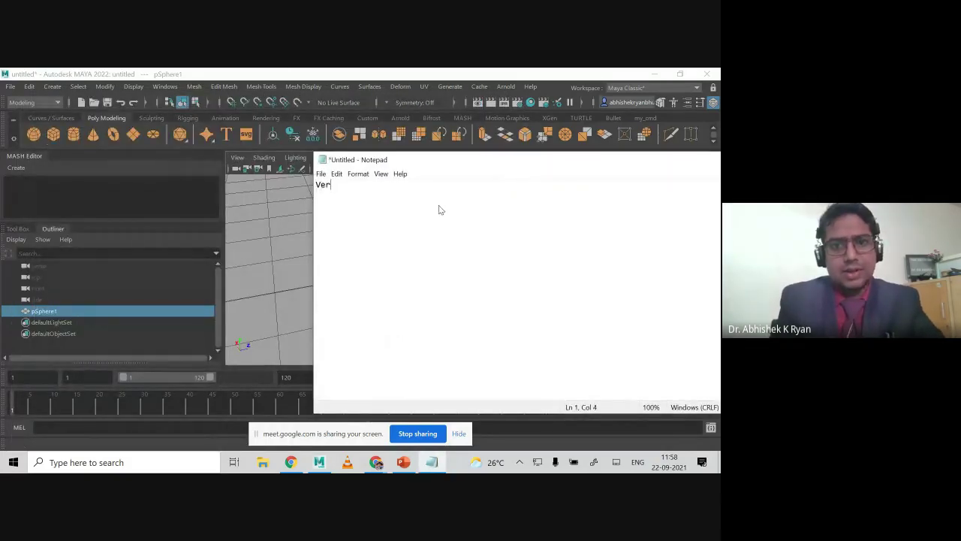
{"action": "type", "text": "tex"}
{"action": "key", "text": "Return"}
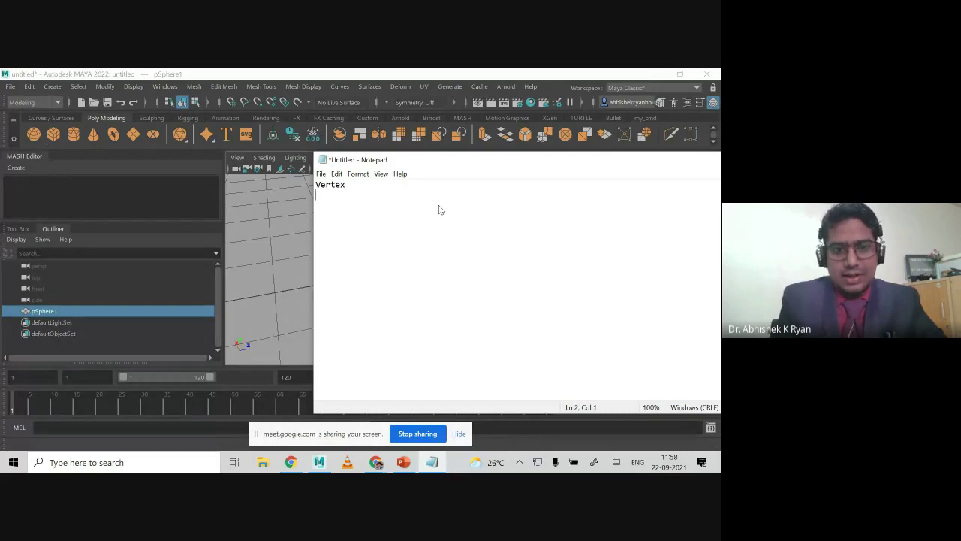
{"action": "type", "text": "EDge "}
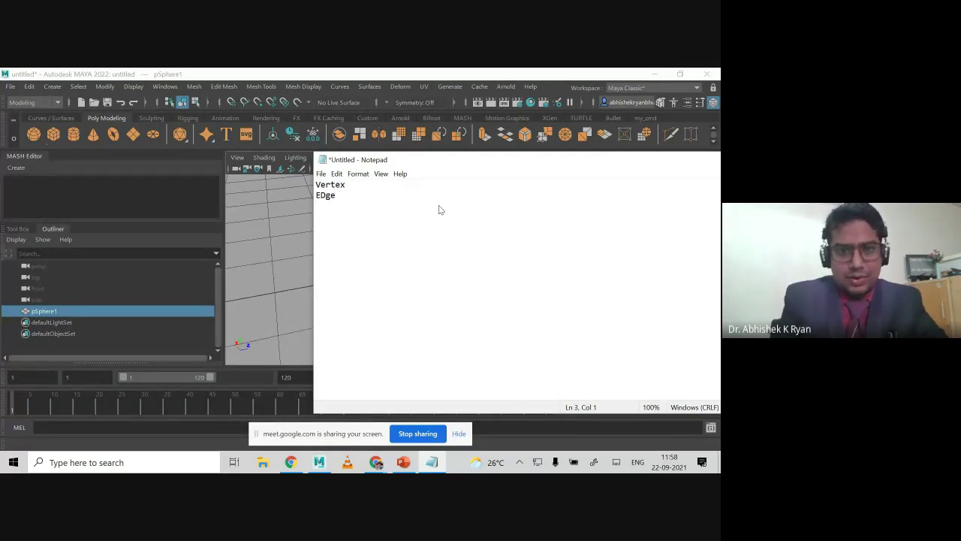
{"action": "type", "text": "Face"}
{"action": "key", "text": "Return"}
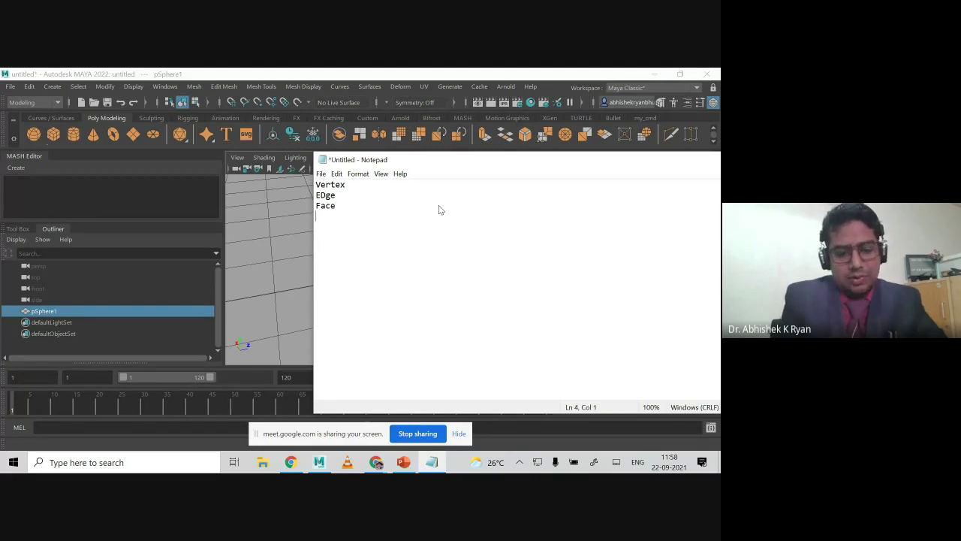
Add "Object" as the fourth line of the Notepad list, highlight the four words, and minimise Notepad to return to Maya.
{"action": "type", "text": "Obj"}
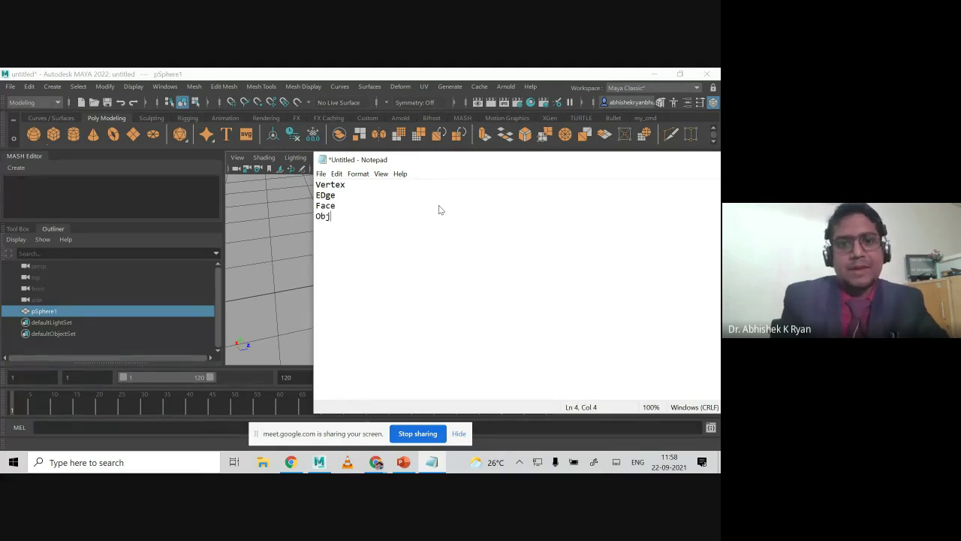
{"action": "type", "text": "ect"}
{"action": "left_click_drag", "start_coordinate": [433, 243], "coordinate": [315, 184]}
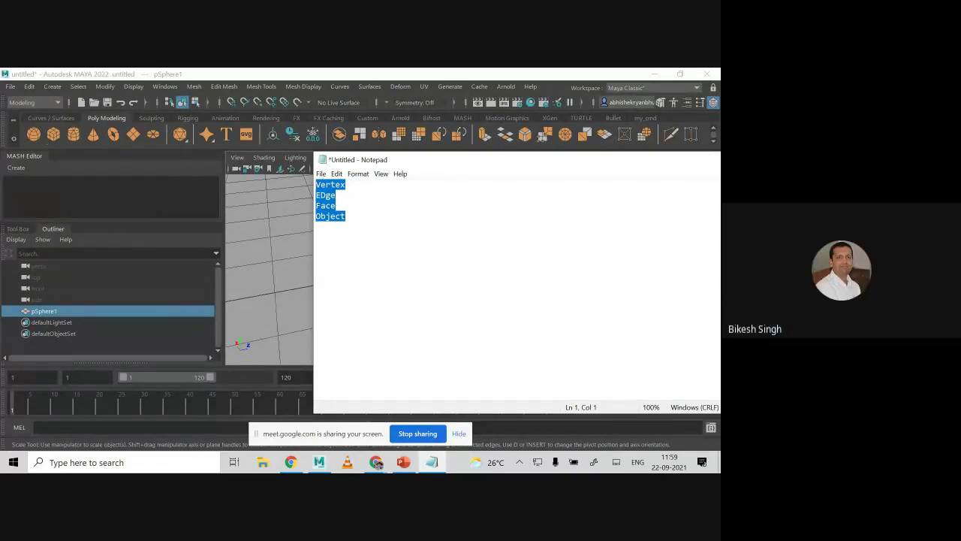
{"action": "left_click_drag", "start_coordinate": [366, 164], "coordinate": [235, 215]}
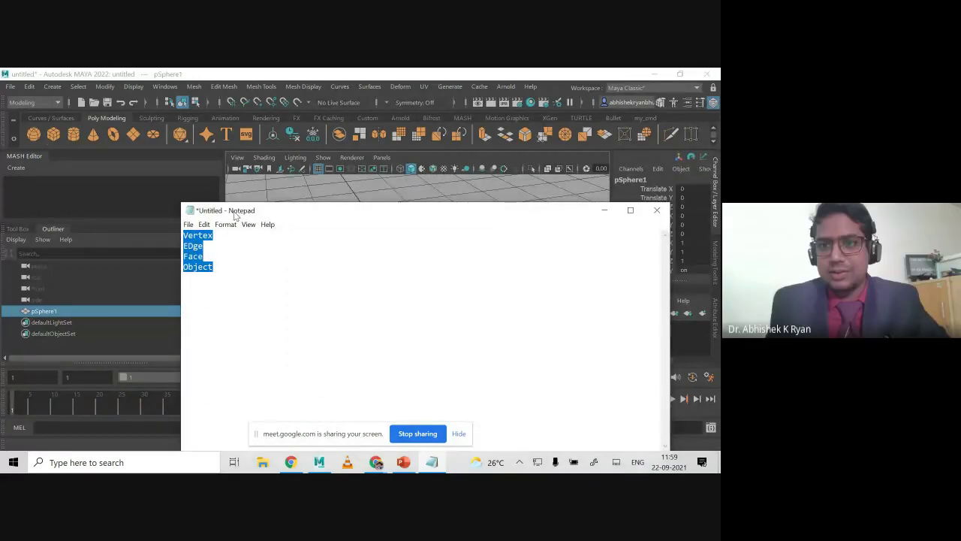
{"action": "left_click_drag", "start_coordinate": [214, 267], "coordinate": [171, 227]}
{"action": "left_click", "coordinate": [605, 210]}
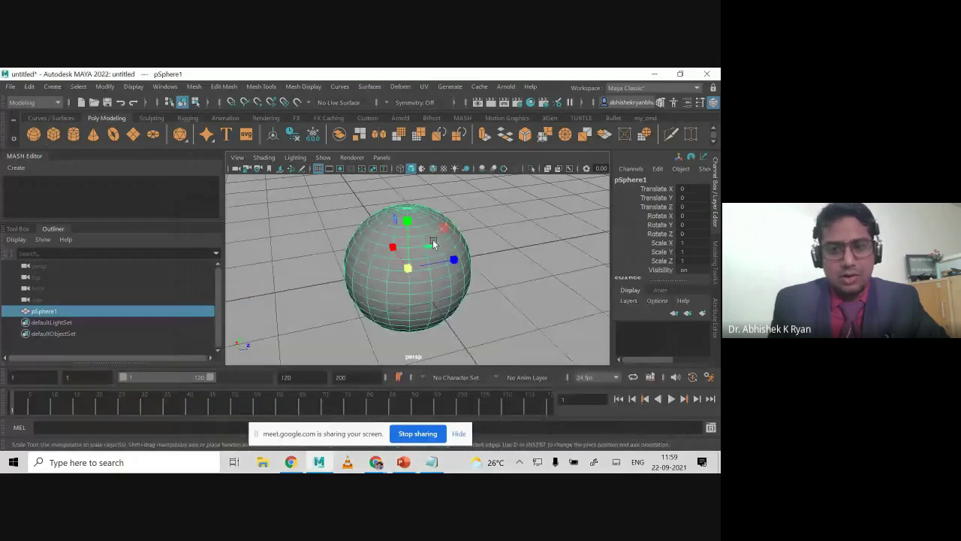
Switch the sphere to vertex mode, select a single vertex on its upper half, and activate the Move tool.
{"action": "left_click_drag", "start_coordinate": [489, 270], "coordinate": [402, 314], "text": "alt"}
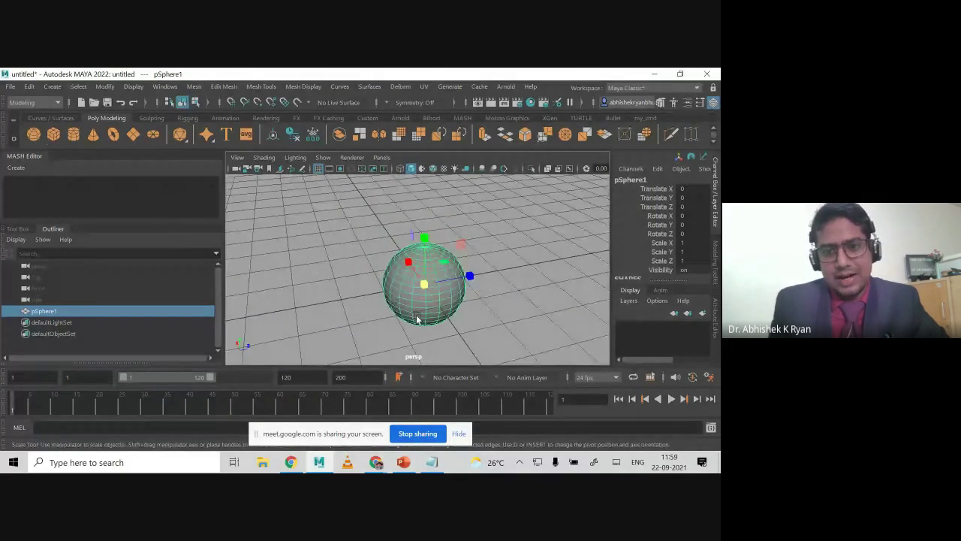
{"action": "right_click", "coordinate": [352, 311]}
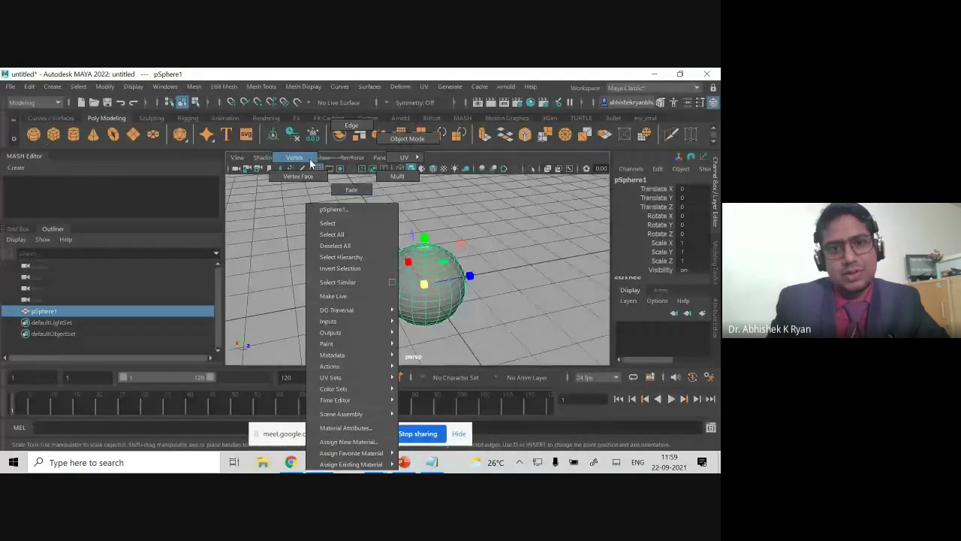
{"action": "left_click", "coordinate": [310, 163]}
{"action": "scroll", "coordinate": [307, 228], "scroll_direction": "up", "scroll_amount": 5}
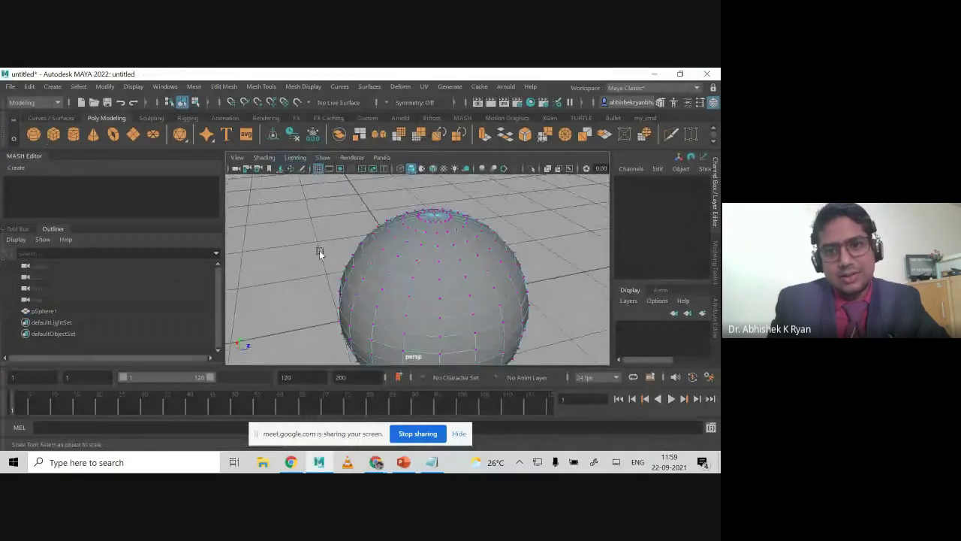
{"action": "left_click", "coordinate": [421, 254]}
{"action": "key", "text": "w"}
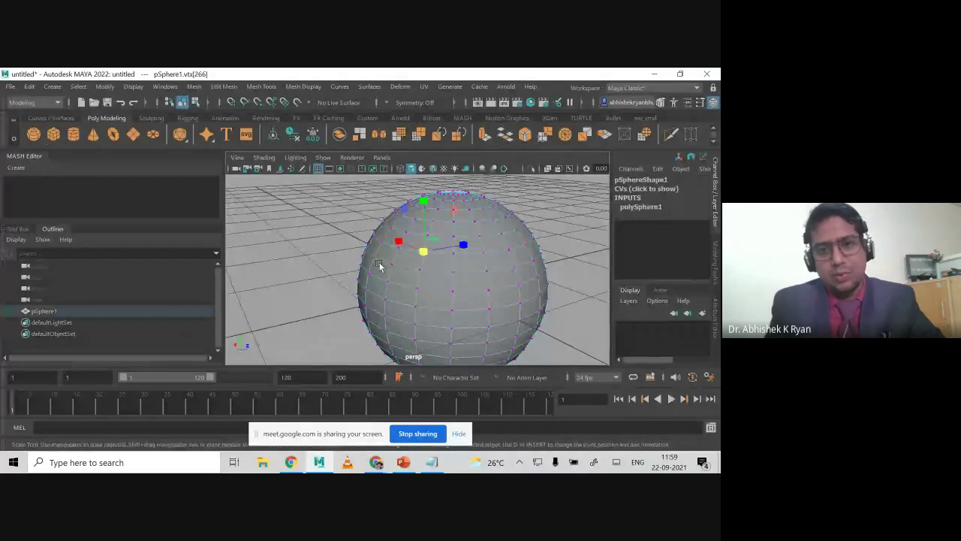
Pull the selected vertex away from the sphere's surface along Z and undo the move.
{"action": "left_click_drag", "start_coordinate": [466, 245], "coordinate": [365, 275]}
{"action": "key", "text": "ctrl+z"}
{"action": "scroll", "coordinate": [430, 262], "scroll_direction": "down", "scroll_amount": 3}
{"action": "key", "text": "ctrl+z"}
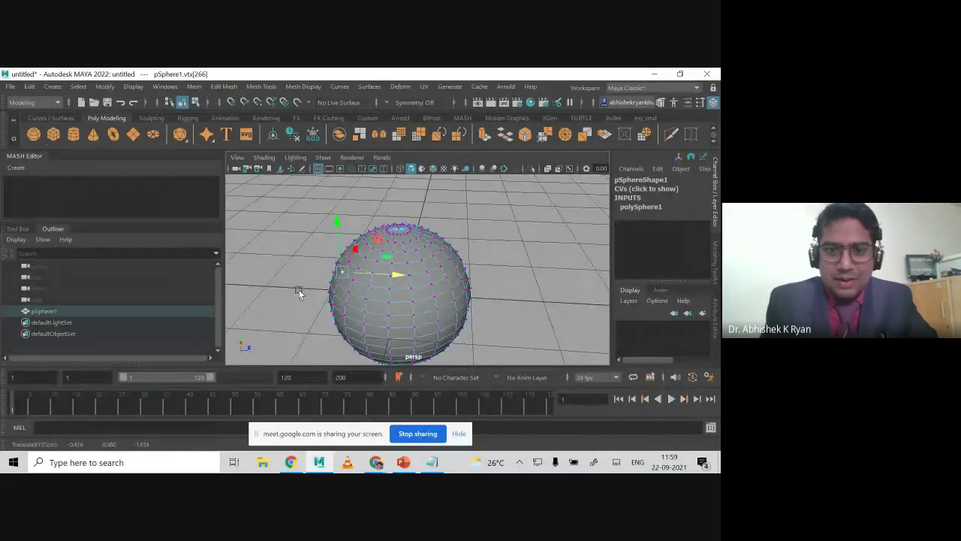
{"action": "left_click_drag", "start_coordinate": [298, 293], "coordinate": [360, 276], "text": "alt"}
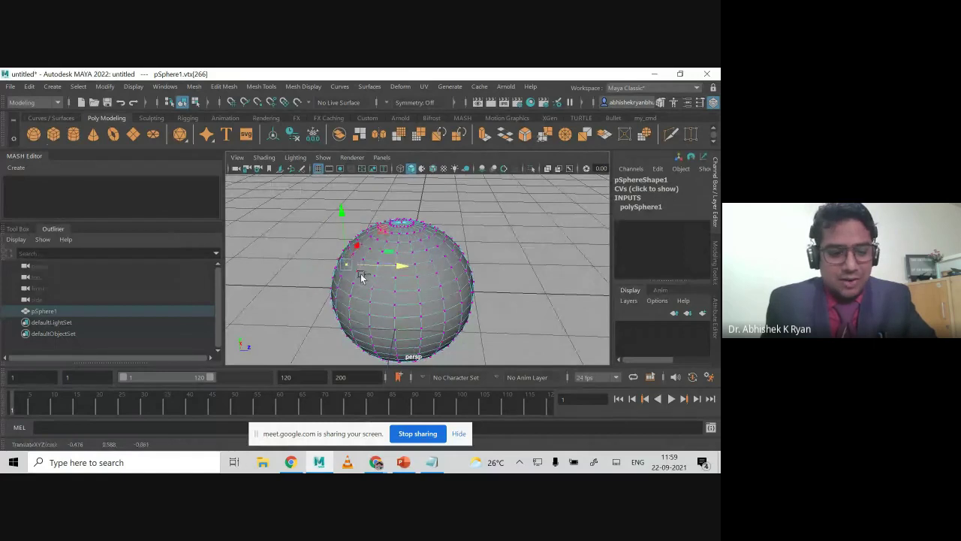
Switch the sphere to edge mode, select an edge on its upper half, and move it slightly vertically.
{"action": "right_click_drag", "start_coordinate": [426, 308], "coordinate": [421, 130]}
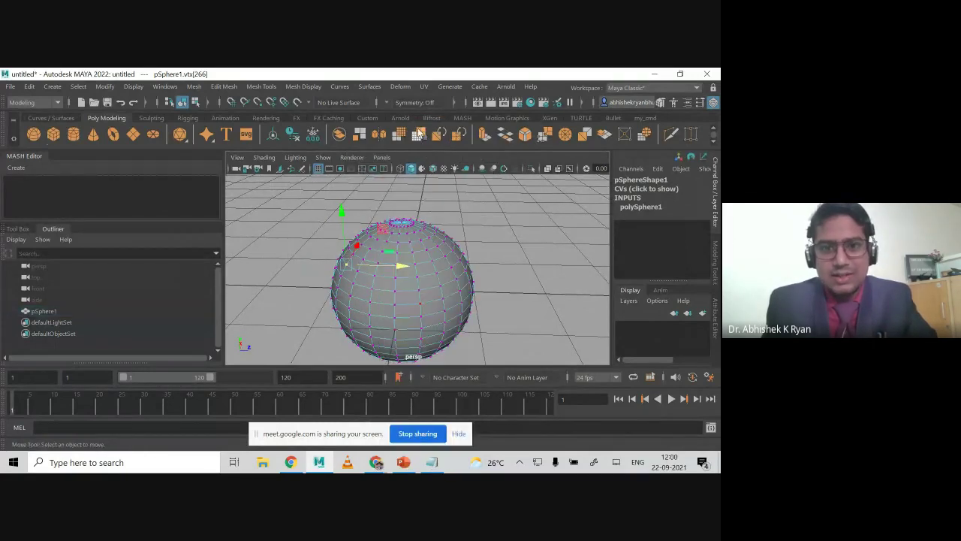
{"action": "left_click", "coordinate": [383, 277]}
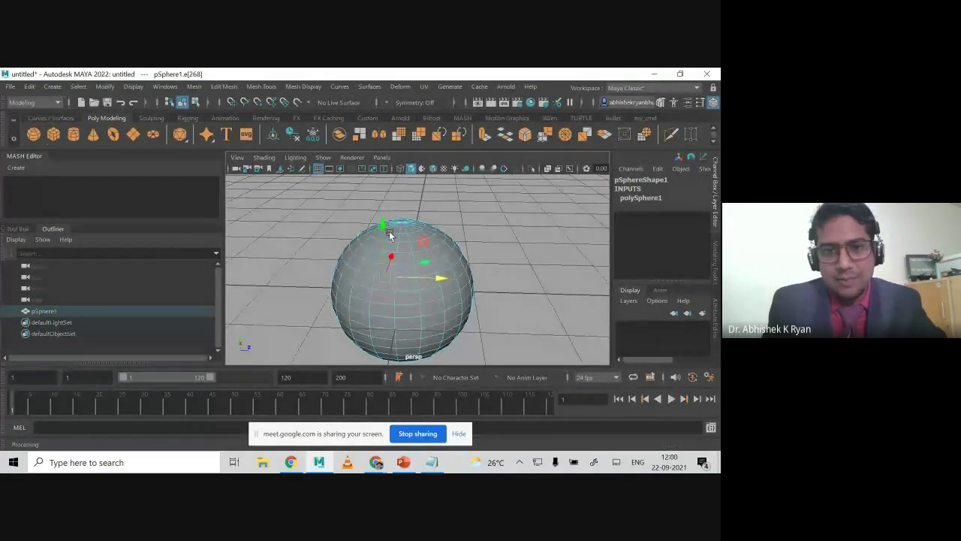
{"action": "mouse_move", "coordinate": [382, 227]}
{"action": "left_mouse_down"}
{"action": "mouse_move", "coordinate": [380, 235]}
{"action": "mouse_move", "coordinate": [382, 225]}
{"action": "left_mouse_up"}
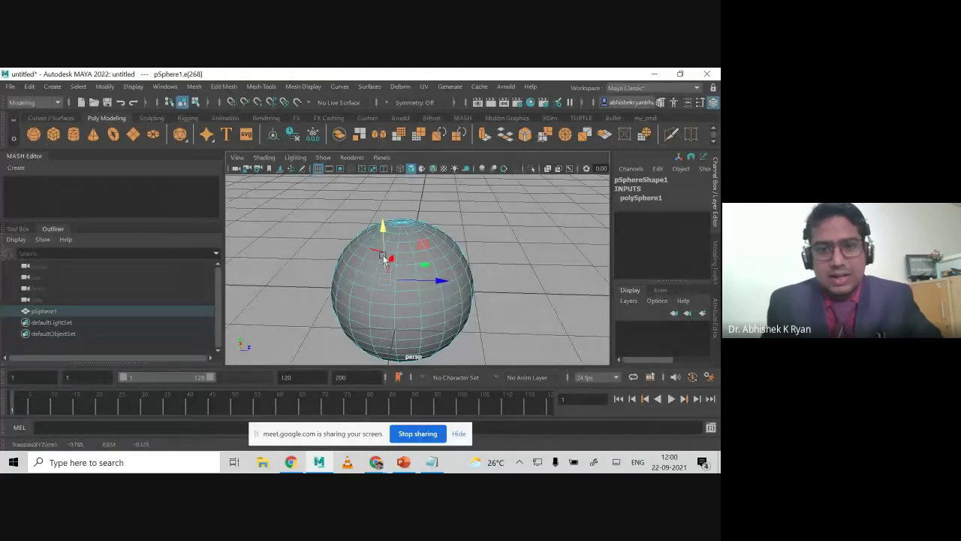
Switch the sphere to face mode, select one face near its middle, and move it slightly along Z.
{"action": "right_click_drag", "start_coordinate": [400, 159], "coordinate": [399, 190]}
{"action": "left_click", "coordinate": [383, 296]}
{"action": "left_click_drag", "start_coordinate": [421, 300], "coordinate": [410, 298]}
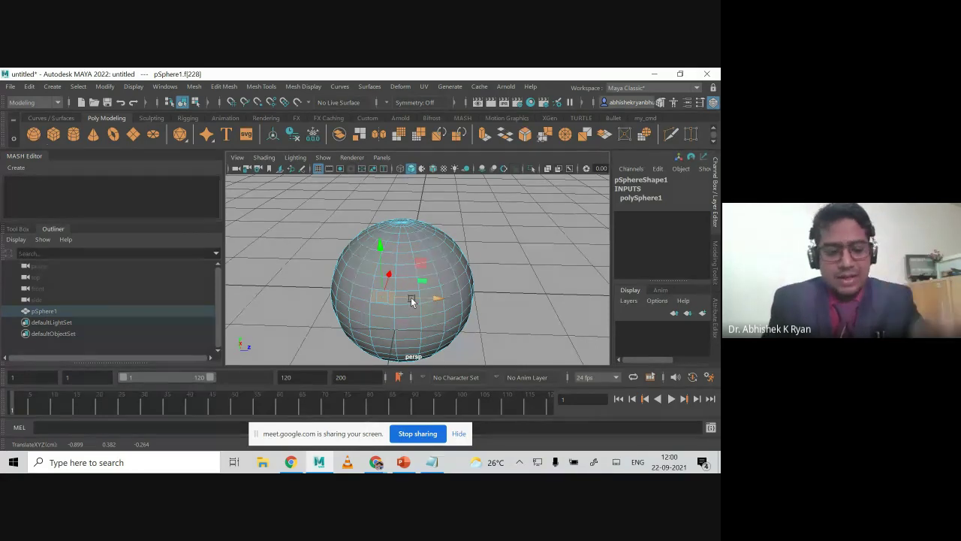
{"action": "left_click_drag", "start_coordinate": [411, 297], "coordinate": [375, 297], "text": "alt"}
{"action": "middle_click_drag", "start_coordinate": [375, 297], "coordinate": [397, 308], "text": "alt"}
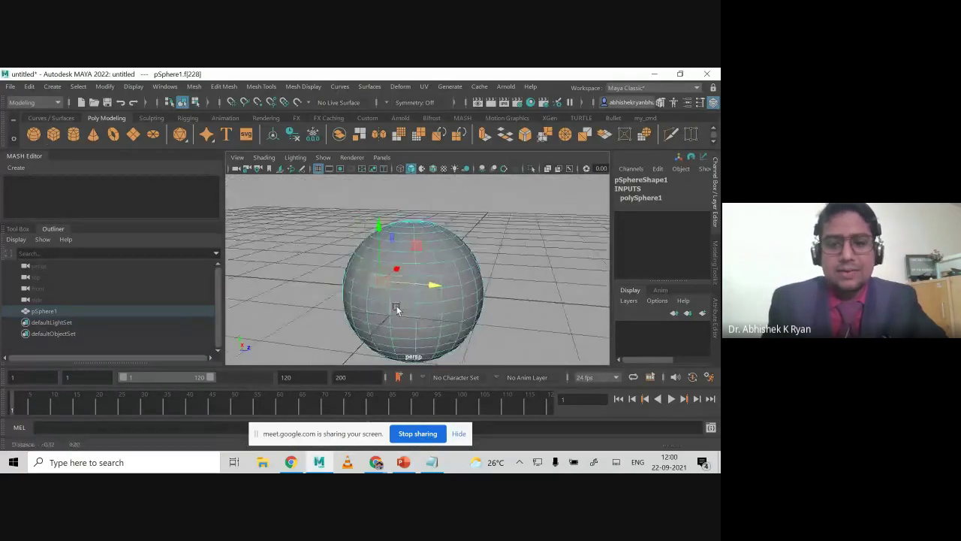
{"action": "right_click_drag", "start_coordinate": [398, 309], "coordinate": [413, 317], "text": "alt"}
Return the sphere to object mode, try moving it as a whole, undo the move, and reselect the sphere.
{"action": "left_click", "coordinate": [428, 273]}
{"action": "scroll", "coordinate": [366, 270], "scroll_direction": "down", "scroll_amount": 3}
{"action": "right_click_drag", "start_coordinate": [404, 281], "coordinate": [451, 140]}
{"action": "left_click", "coordinate": [373, 297]}
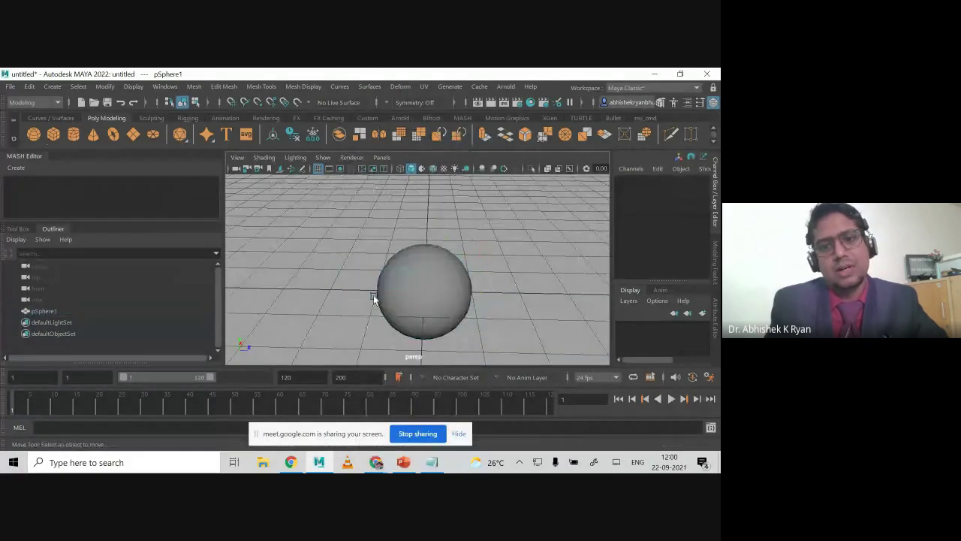
{"action": "left_click", "coordinate": [434, 305]}
{"action": "mouse_move", "coordinate": [425, 290]}
{"action": "left_mouse_down"}
{"action": "mouse_move", "coordinate": [363, 210]}
{"action": "mouse_move", "coordinate": [436, 293]}
{"action": "left_mouse_up"}
{"action": "key", "text": "ctrl+z"}
{"action": "left_click", "coordinate": [320, 280]}
{"action": "left_click", "coordinate": [392, 295]}
{"action": "mouse_move", "coordinate": [358, 302]}
{"action": "left_mouse_down", "text": "alt"}
{"action": "mouse_move", "coordinate": [327, 283]}
{"action": "mouse_move", "coordinate": [346, 294]}
{"action": "left_mouse_up", "text": "alt"}
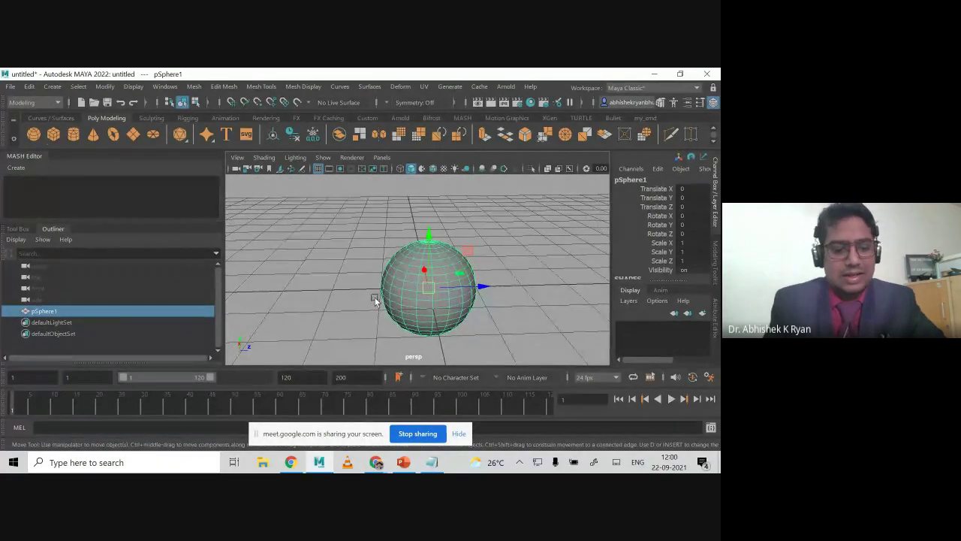
Rotate the sphere around X with the Rotate tool and set its Rotate X value to exactly 90.
{"action": "key", "text": "e"}
{"action": "left_click_drag", "start_coordinate": [390, 267], "coordinate": [483, 263]}
{"action": "key", "text": "ctrl+z"}
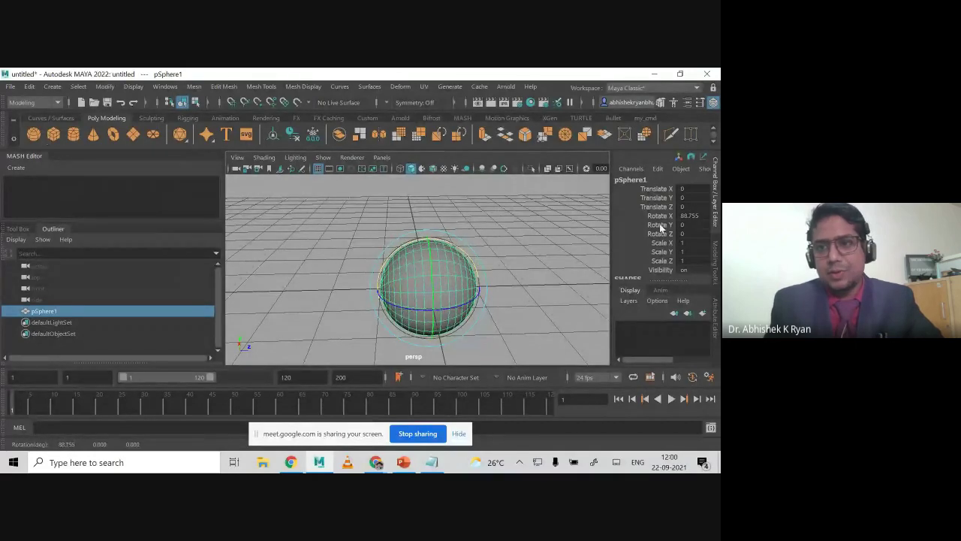
{"action": "left_click", "coordinate": [704, 216]}
{"action": "type", "text": "90"}
{"action": "key", "text": "Return"}
Switch the rotated sphere to face mode and select the complete ring of triangular faces around one pole with the Move tool active.
{"action": "left_click_drag", "start_coordinate": [510, 307], "coordinate": [438, 307], "text": "alt"}
{"action": "right_click_drag", "start_coordinate": [438, 307], "coordinate": [434, 189], "text": "alt"}
{"action": "right_click", "coordinate": [435, 282]}
{"action": "left_click", "coordinate": [435, 290]}
{"action": "key", "text": "w"}
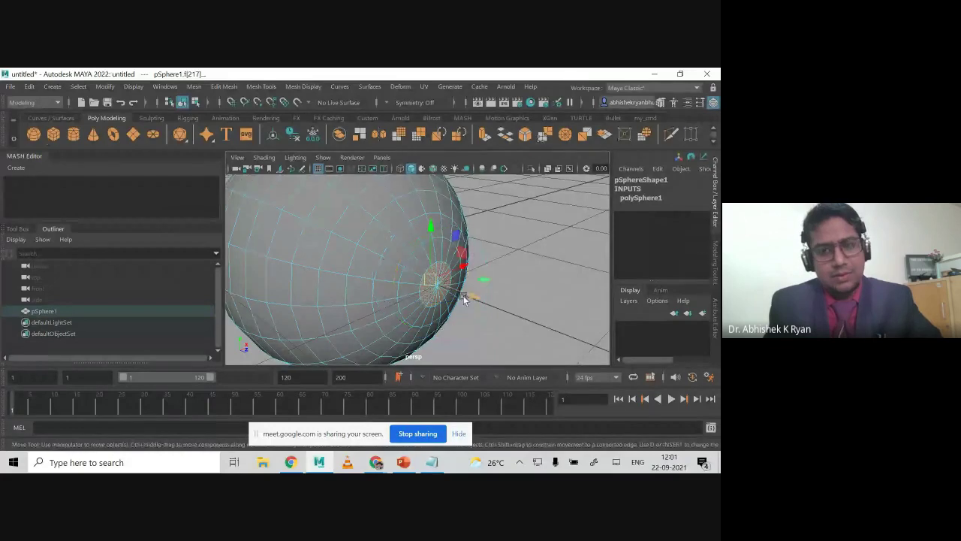
{"action": "scroll", "coordinate": [483, 315], "scroll_direction": "down", "scroll_amount": 5}
{"action": "left_click_drag", "start_coordinate": [483, 315], "coordinate": [440, 319], "text": "alt"}
{"action": "right_click_drag", "start_coordinate": [440, 319], "coordinate": [470, 335], "text": "alt"}
{"action": "middle_click_drag", "start_coordinate": [453, 317], "coordinate": [470, 316], "text": "alt"}
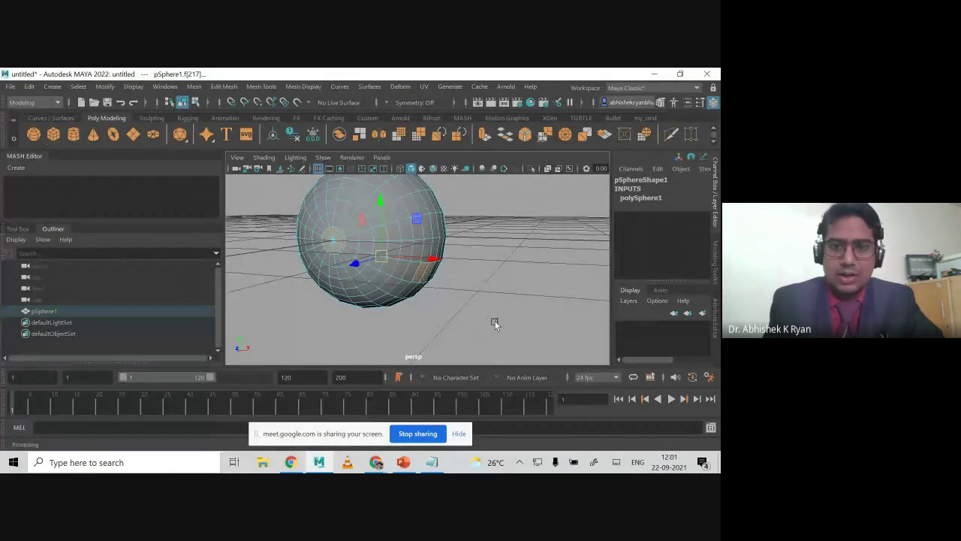
{"action": "double_click", "coordinate": [392, 241]}
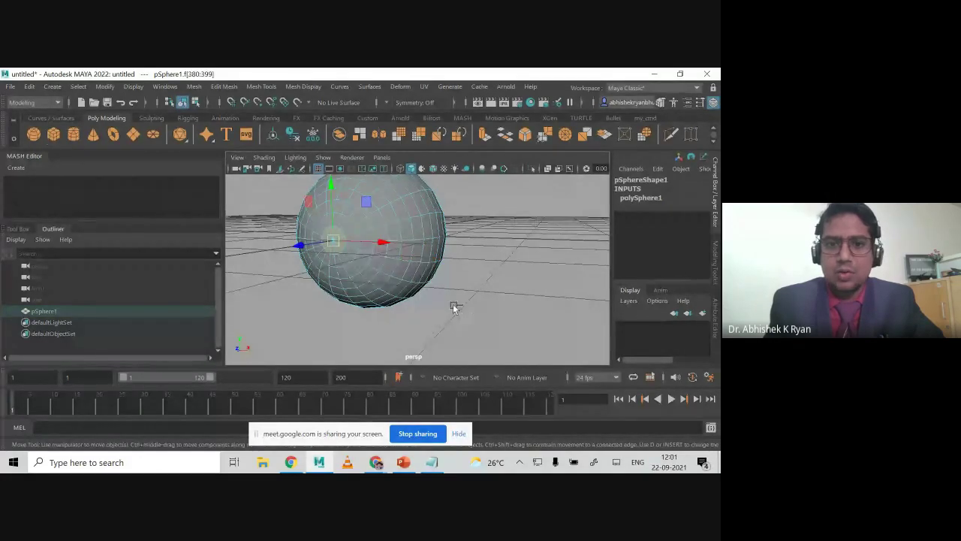
Try box-selecting faces across the sphere and adding more to the selection, and undo back to the pole faces.
{"action": "left_click_drag", "start_coordinate": [469, 325], "coordinate": [258, 193]}
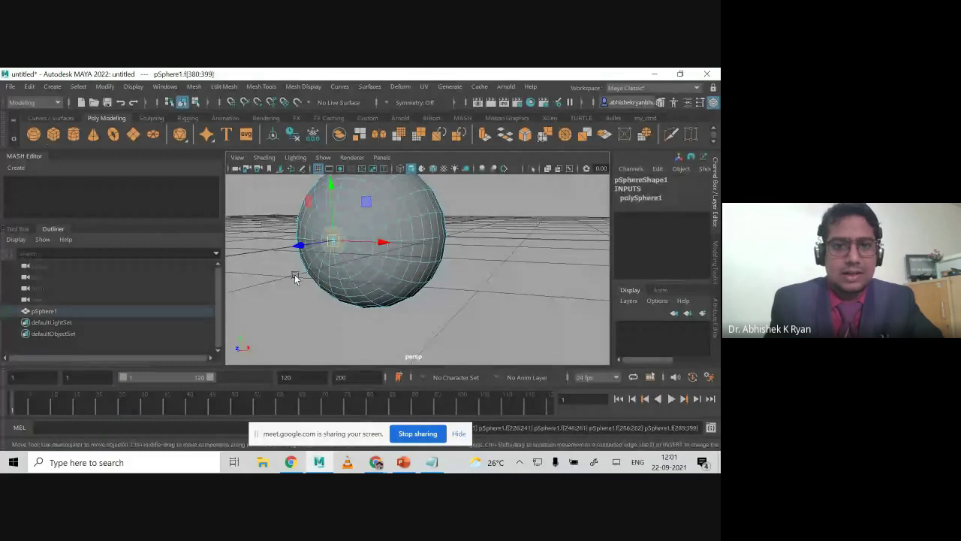
{"action": "left_click_drag", "start_coordinate": [439, 292], "coordinate": [411, 233], "text": "shift"}
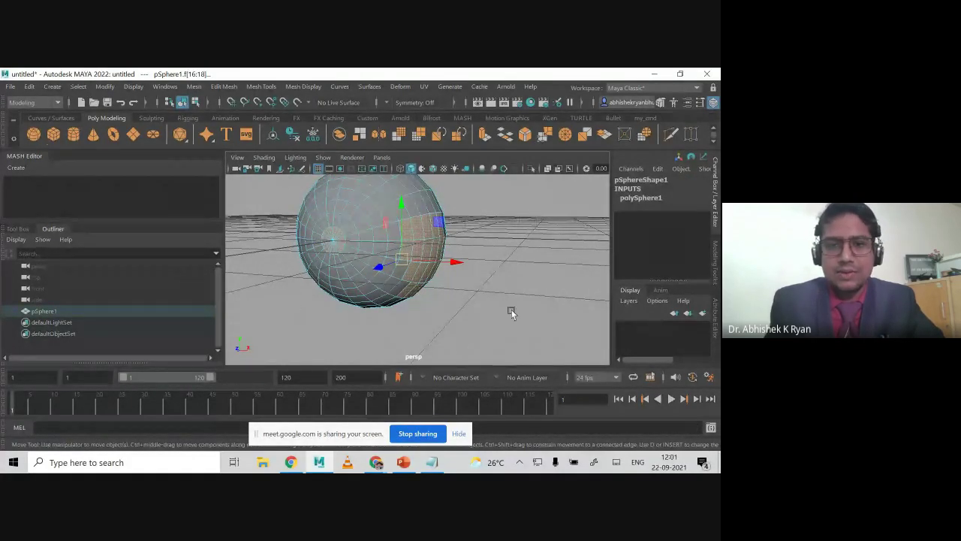
{"action": "left_click_drag", "start_coordinate": [510, 310], "coordinate": [350, 214], "text": "shift"}
{"action": "key", "text": "ctrl+z"}
{"action": "key", "text": "ctrl+z"}
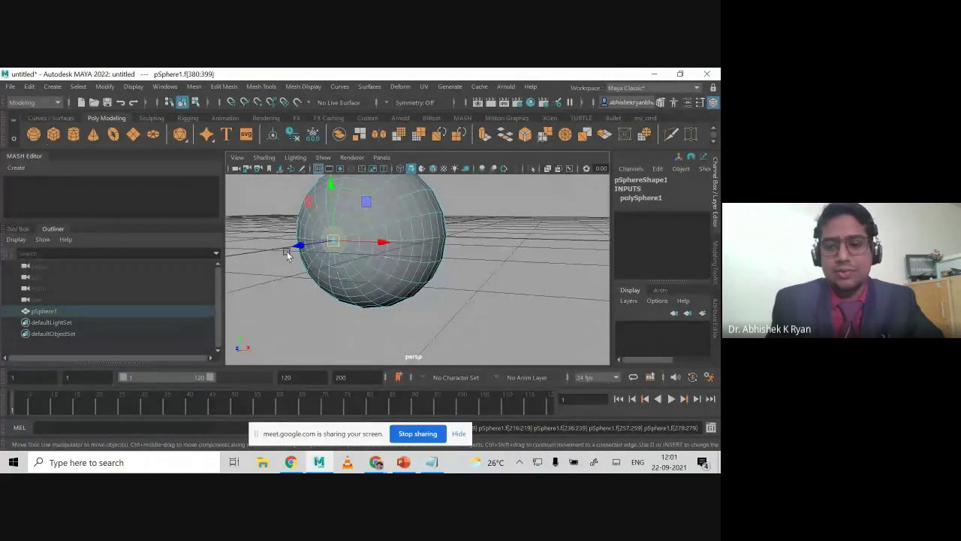
Pull the selected pole faces slightly outward from the sphere along Z.
{"action": "left_click_drag", "start_coordinate": [285, 253], "coordinate": [541, 298], "text": "alt"}
{"action": "key", "text": "ctrl+z"}
{"action": "right_click_drag", "start_coordinate": [541, 297], "coordinate": [601, 310], "text": "alt"}
{"action": "middle_click_drag", "start_coordinate": [601, 309], "coordinate": [523, 320], "text": "alt"}
{"action": "left_click", "coordinate": [478, 266]}
{"action": "key", "text": "ctrl+z"}
{"action": "left_click_drag", "start_coordinate": [487, 269], "coordinate": [495, 271]}
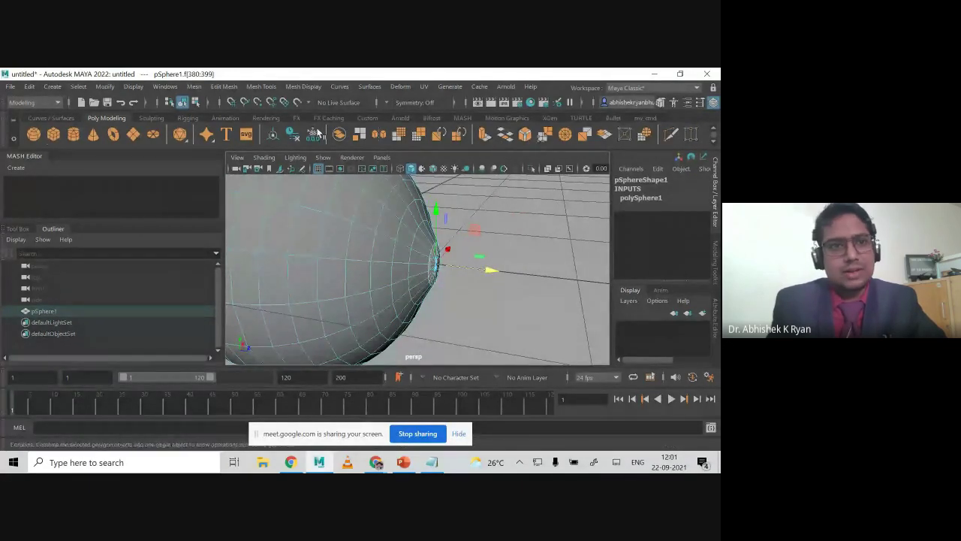
Extrude the selected pole faces and pull them outward along Z into a narrow stem.
{"action": "left_click", "coordinate": [195, 86]}
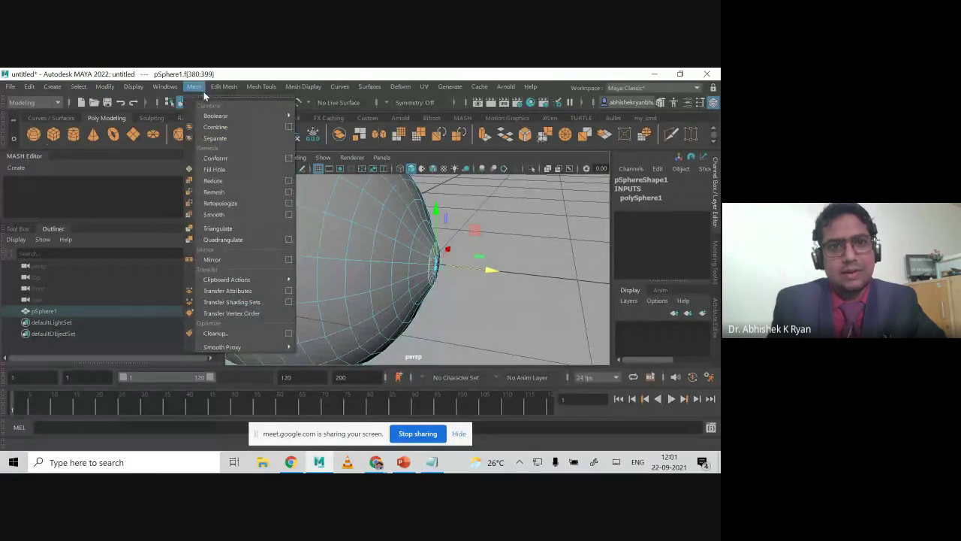
{"action": "mouse_move", "coordinate": [223, 86]}
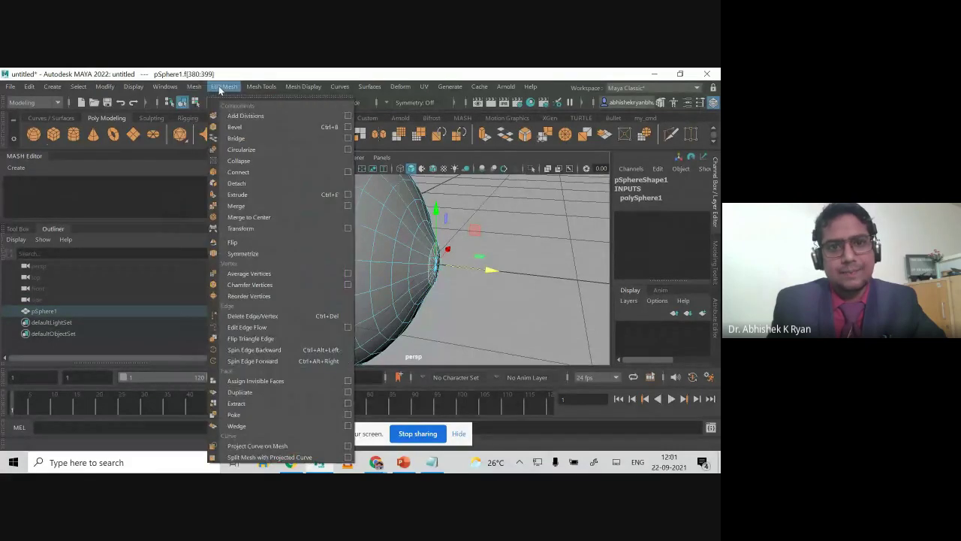
{"action": "left_click", "coordinate": [251, 196]}
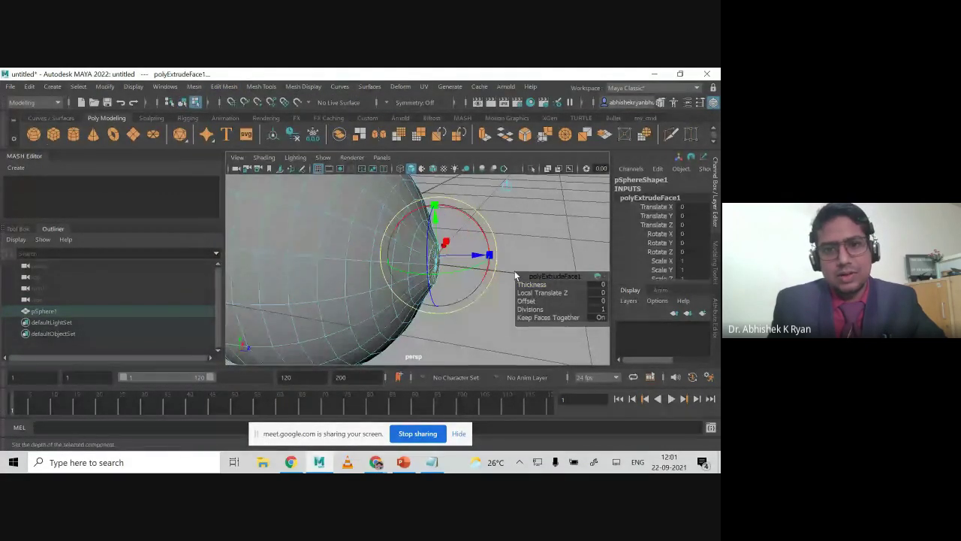
{"action": "left_click_drag", "start_coordinate": [473, 257], "coordinate": [493, 270]}
{"action": "key", "text": "r"}
{"action": "key", "text": "w"}
{"action": "left_click_drag", "start_coordinate": [552, 278], "coordinate": [601, 293]}
{"action": "right_click_drag", "start_coordinate": [601, 293], "coordinate": [489, 303], "text": "alt"}
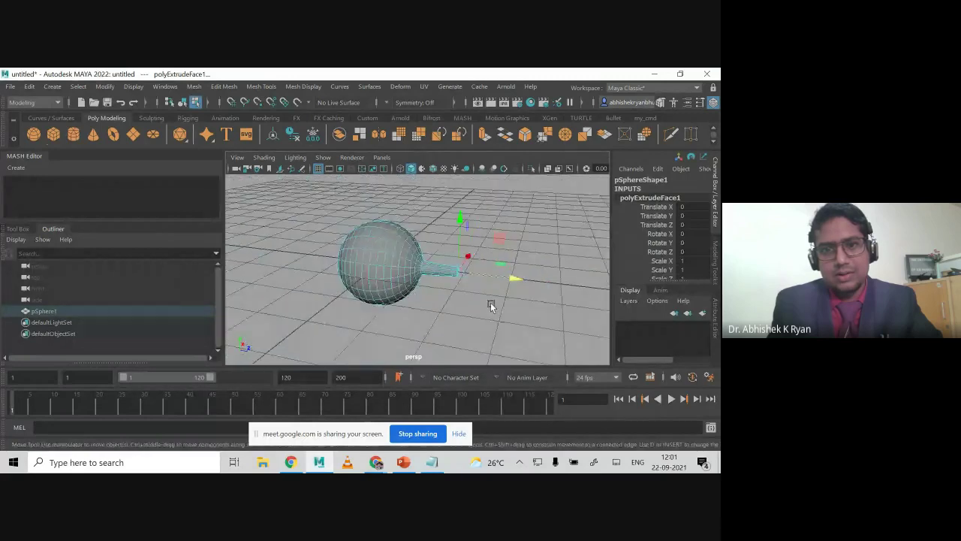
Adjust the stem's end, extrude it two more times, and bend the extension downward into a tapered tail.
{"action": "left_click_drag", "start_coordinate": [452, 306], "coordinate": [472, 302], "text": "alt"}
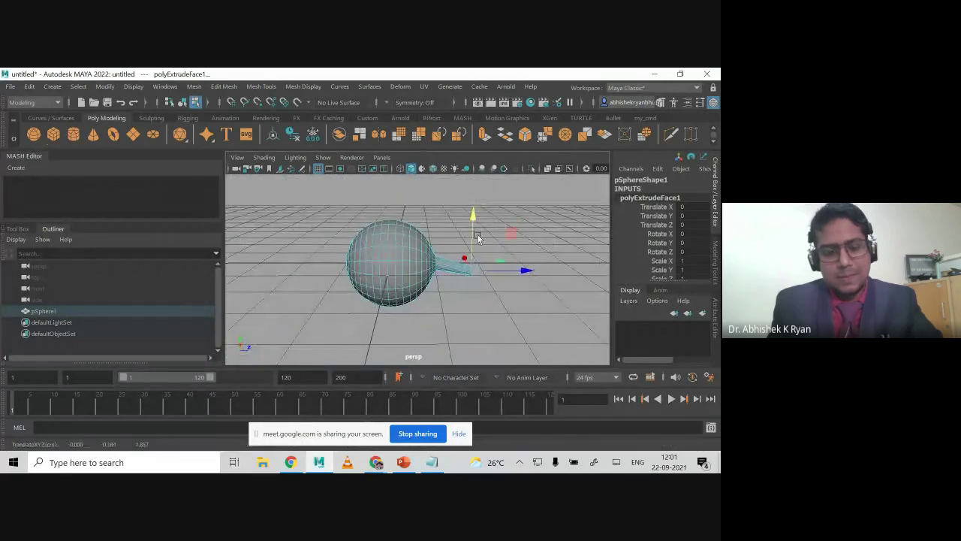
{"action": "key", "text": "e"}
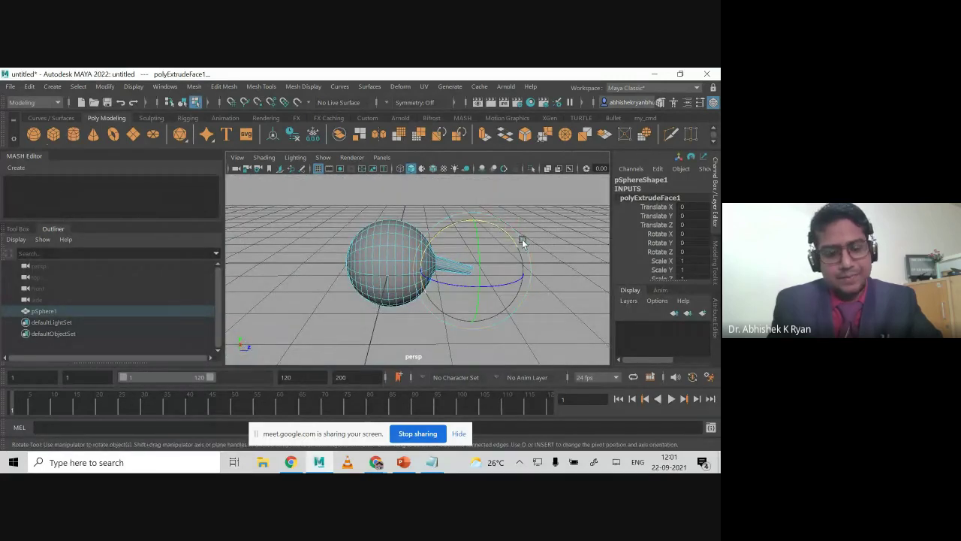
{"action": "key", "text": "ctrl+e"}
{"action": "left_click_drag", "start_coordinate": [485, 269], "coordinate": [505, 299]}
{"action": "key", "text": "ctrl+e"}
{"action": "key", "text": "r"}
{"action": "left_click", "coordinate": [419, 298]}
Return the sphere with its tail to object mode and select the whole mesh.
{"action": "right_click_drag", "start_coordinate": [384, 254], "coordinate": [477, 216]}
{"action": "left_click", "coordinate": [478, 215]}
{"action": "left_click_drag", "start_coordinate": [489, 266], "coordinate": [406, 272], "text": "alt"}
{"action": "left_click", "coordinate": [406, 271]}
{"action": "mouse_move", "coordinate": [337, 279]}
{"action": "left_mouse_down", "text": "alt"}
{"action": "mouse_move", "coordinate": [313, 262]}
{"action": "mouse_move", "coordinate": [334, 269]}
{"action": "left_mouse_up", "text": "alt"}
{"action": "mouse_move", "coordinate": [363, 157]}
{"action": "right_mouse_down"}
{"action": "mouse_move", "coordinate": [370, 177]}
{"action": "mouse_move", "coordinate": [363, 160]}
{"action": "right_mouse_up"}
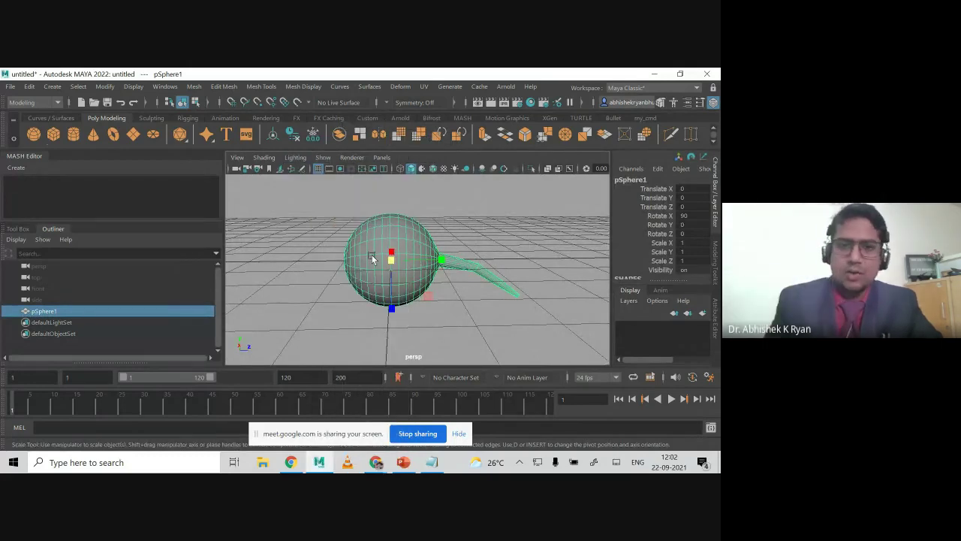
Switch the mesh to vertex mode, select the pole vertex opposite the tail, and turn on Soft Select.
{"action": "mouse_move", "coordinate": [372, 259]}
{"action": "left_mouse_down", "text": "alt"}
{"action": "mouse_move", "coordinate": [368, 253]}
{"action": "mouse_move", "coordinate": [379, 251]}
{"action": "left_mouse_up", "text": "alt"}
{"action": "right_click_drag", "start_coordinate": [380, 251], "coordinate": [318, 151]}
{"action": "left_click_drag", "start_coordinate": [318, 269], "coordinate": [338, 272], "text": "alt"}
{"action": "right_click_drag", "start_coordinate": [338, 272], "coordinate": [403, 288], "text": "alt"}
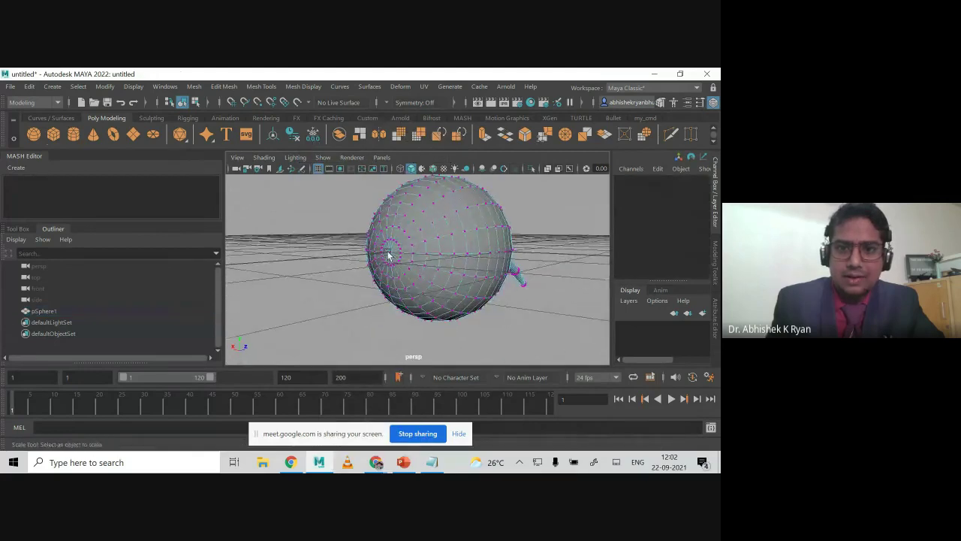
{"action": "left_click", "coordinate": [389, 257]}
{"action": "left_click_drag", "start_coordinate": [388, 253], "coordinate": [352, 310], "text": "alt"}
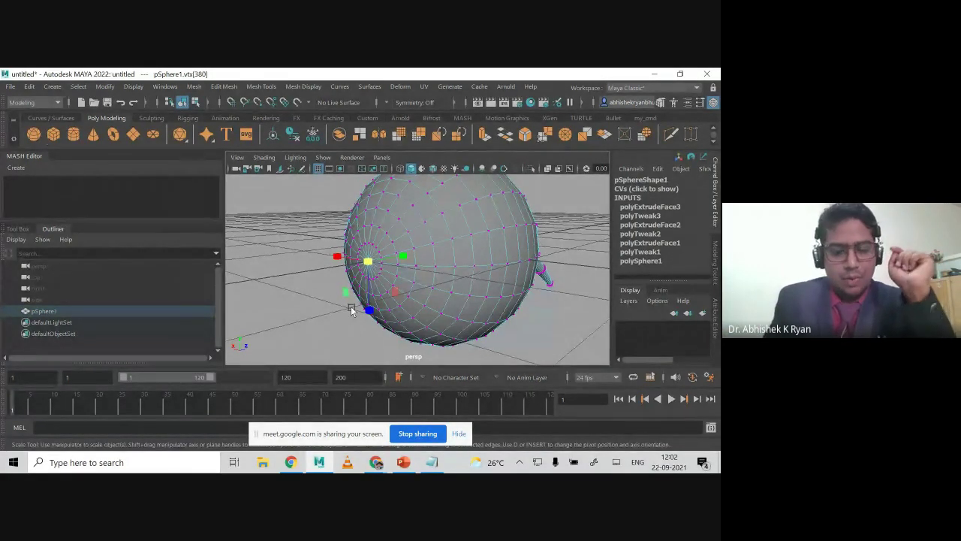
{"action": "key", "text": "b"}
{"action": "scroll", "coordinate": [352, 311], "scroll_direction": "down", "scroll_amount": 2}
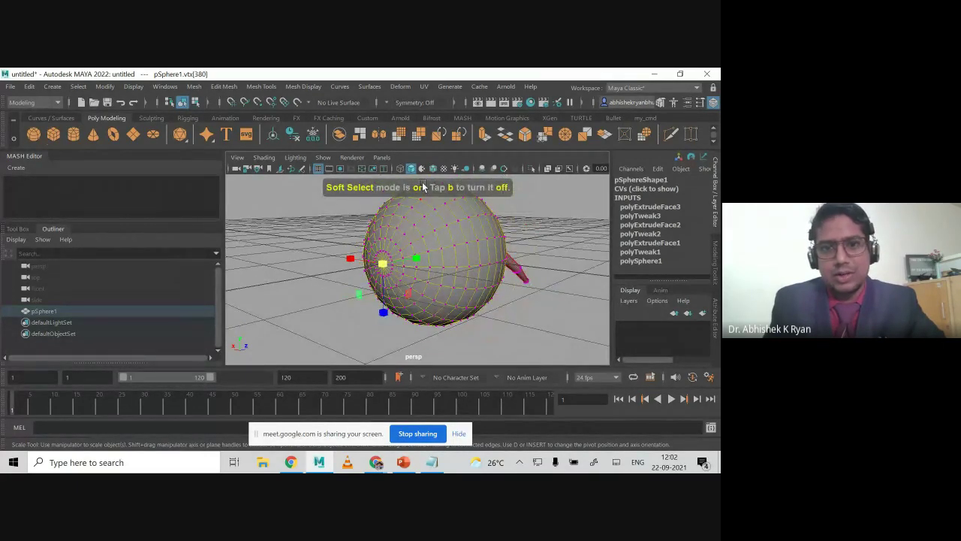
Scale the soft-selected region around the pole vertex opposite the tail, and clear the selection.
{"action": "left_click_drag", "start_coordinate": [392, 277], "coordinate": [372, 291], "text": "alt"}
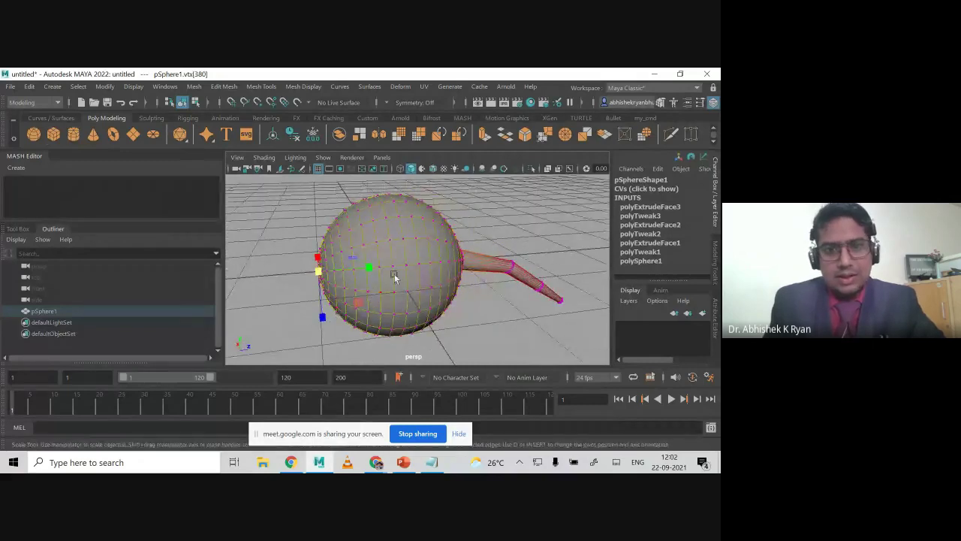
{"action": "left_click_drag", "start_coordinate": [318, 269], "coordinate": [371, 262]}
{"action": "left_click", "coordinate": [293, 273]}
Return the tailed sphere to object mode and select it as a whole.
{"action": "scroll", "coordinate": [310, 293], "scroll_direction": "down", "scroll_amount": 2}
{"action": "right_click_drag", "start_coordinate": [393, 257], "coordinate": [446, 138]}
{"action": "left_click", "coordinate": [447, 240]}
{"action": "left_click_drag", "start_coordinate": [451, 245], "coordinate": [413, 279], "text": "alt"}
{"action": "left_click", "coordinate": [389, 276]}
{"action": "left_click_drag", "start_coordinate": [310, 310], "coordinate": [353, 318], "text": "alt"}
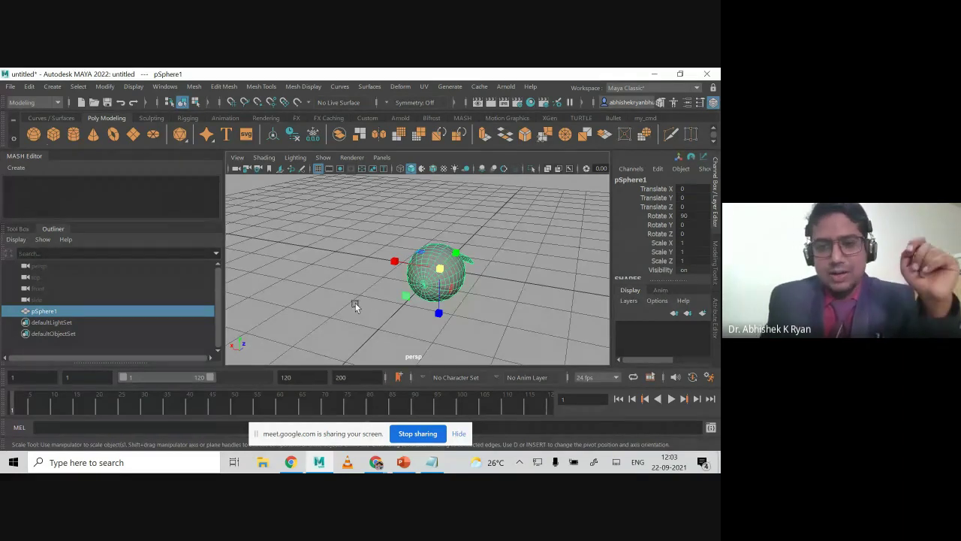
Scale the whole tailed sphere uniformly to 1.025.
{"action": "left_click_drag", "start_coordinate": [355, 302], "coordinate": [362, 281], "text": "alt"}
{"action": "right_click_drag", "start_coordinate": [362, 282], "coordinate": [405, 335], "text": "alt"}
{"action": "scroll", "coordinate": [405, 339], "scroll_direction": "up", "scroll_amount": 2}
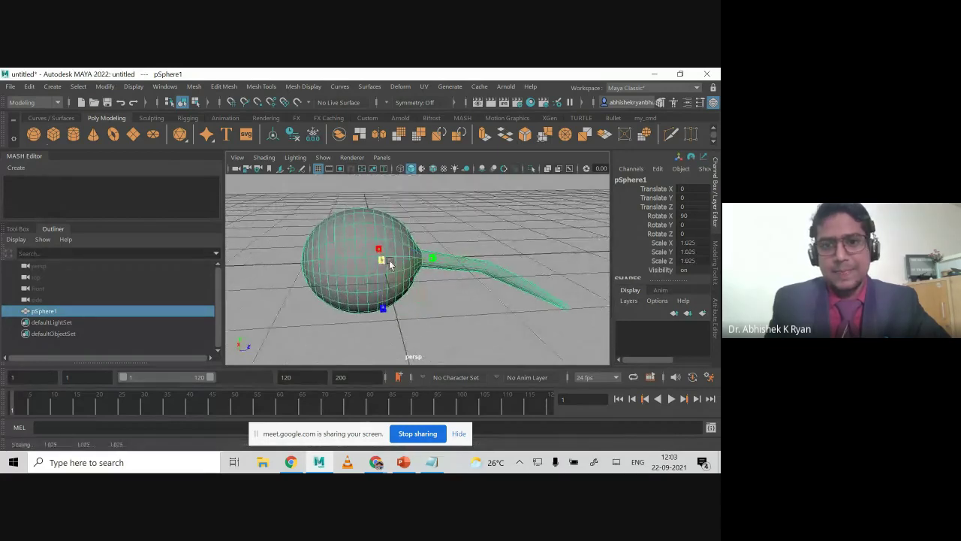
{"action": "left_click", "coordinate": [437, 311]}
{"action": "left_click", "coordinate": [360, 273]}
{"action": "scroll", "coordinate": [360, 273], "scroll_direction": "down", "scroll_amount": 5}
{"action": "left_click_drag", "start_coordinate": [360, 273], "coordinate": [439, 315], "text": "alt"}
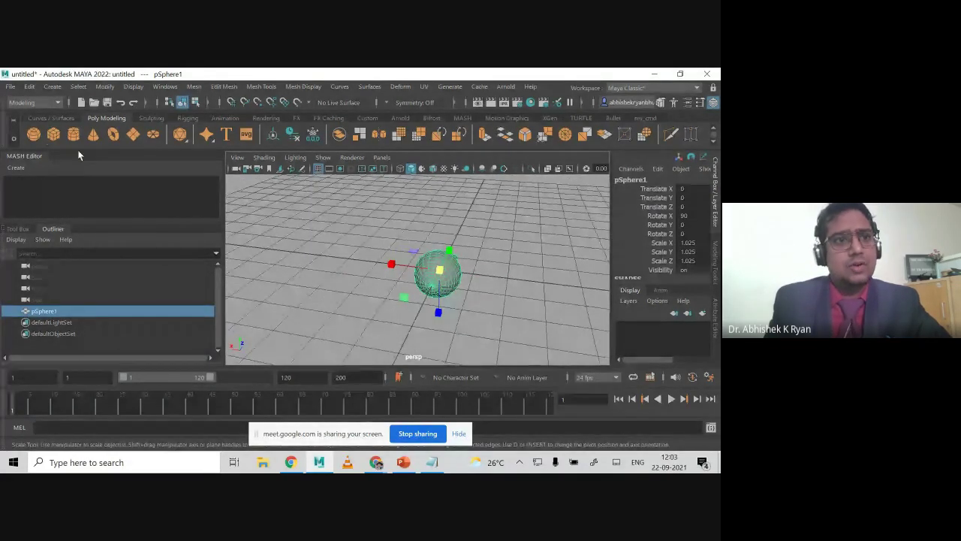
Switch to the FX menu set and detach the MASH commands into a floating window.
{"action": "left_click", "coordinate": [33, 102]}
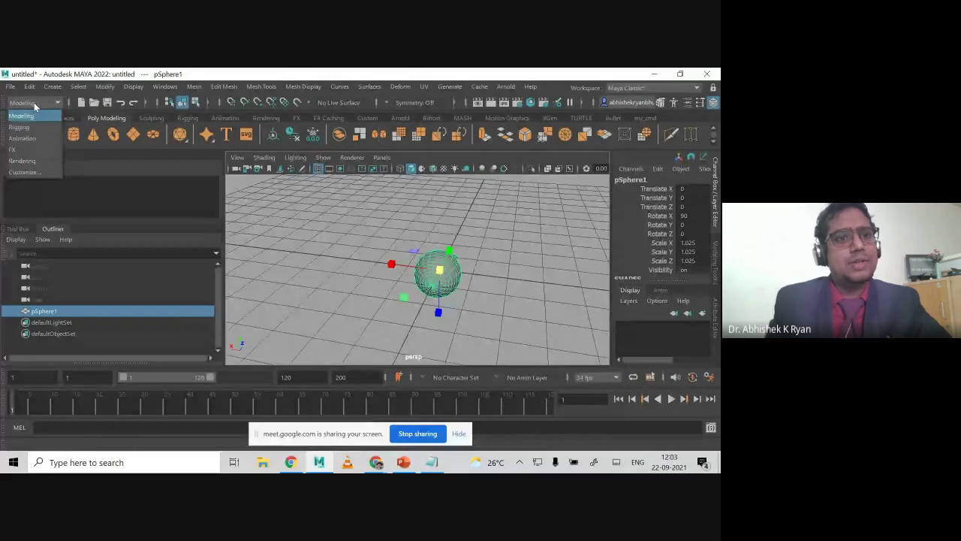
{"action": "left_click", "coordinate": [36, 151]}
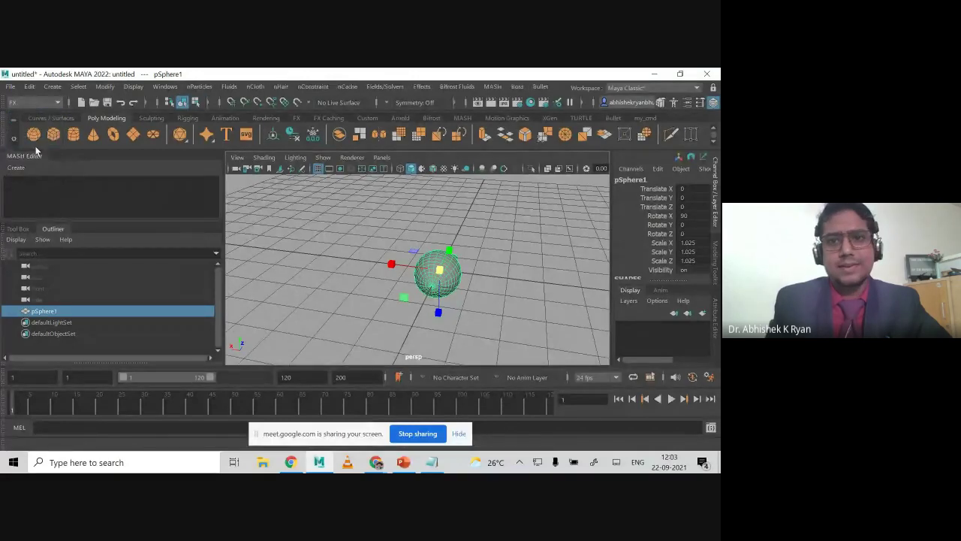
{"action": "left_click", "coordinate": [493, 87]}
{"action": "left_click", "coordinate": [505, 96]}
{"action": "left_click_drag", "start_coordinate": [511, 85], "coordinate": [518, 223]}
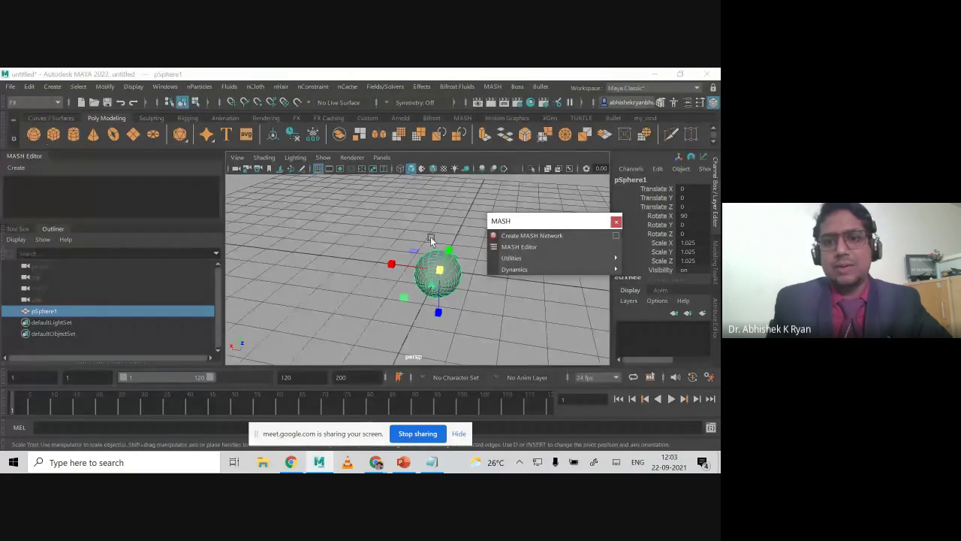
Narrow the MASH Editor and Outliner column, and move the floating MASH window clear of the sphere.
{"action": "left_click_drag", "start_coordinate": [223, 222], "coordinate": [171, 221]}
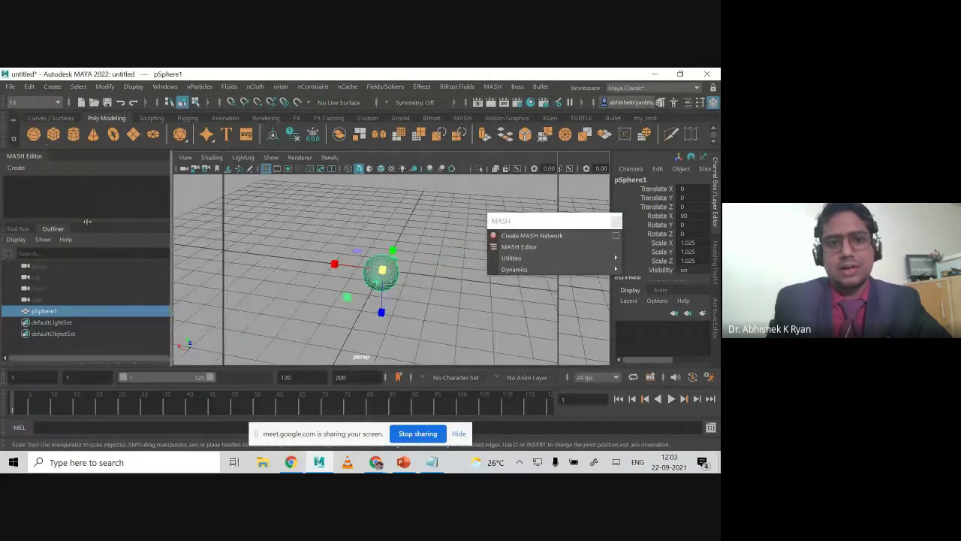
{"action": "mouse_move", "coordinate": [238, 253]}
{"action": "left_mouse_down", "text": "alt"}
{"action": "mouse_move", "coordinate": [248, 247]}
{"action": "mouse_move", "coordinate": [225, 250]}
{"action": "left_mouse_up", "text": "alt"}
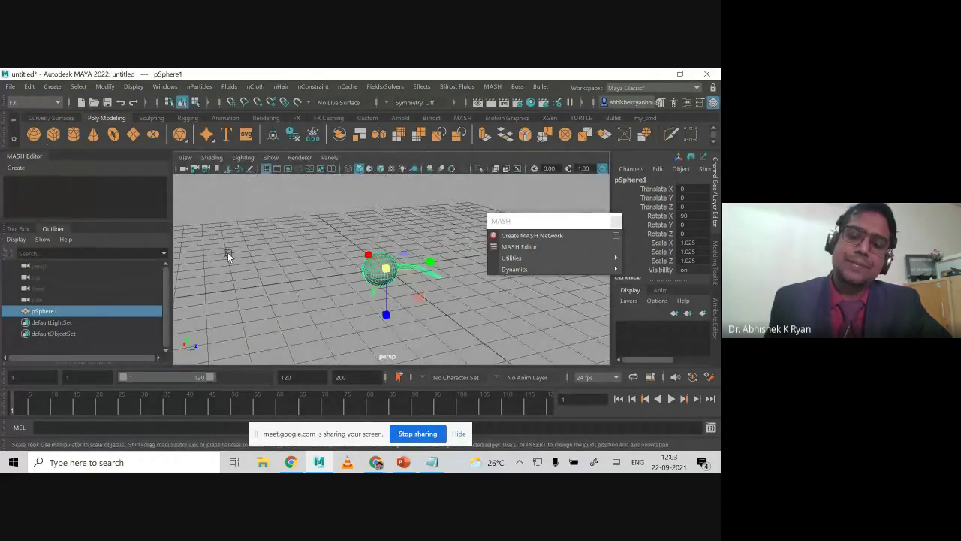
{"action": "left_click_drag", "start_coordinate": [554, 222], "coordinate": [585, 191]}
{"action": "left_click_drag", "start_coordinate": [382, 232], "coordinate": [393, 234], "text": "alt"}
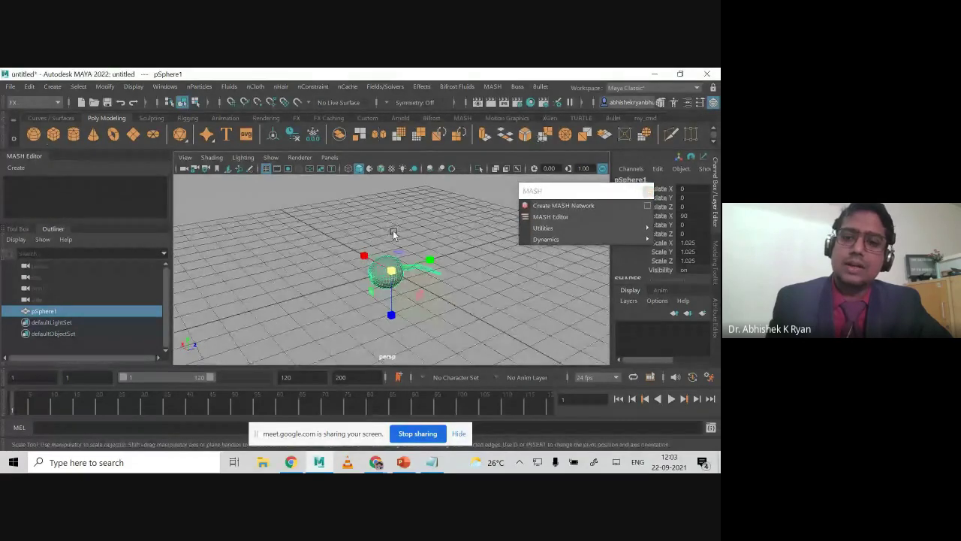
Create a MASH network from the tailed sphere and show the MASH1 attributes unobstructed by the floating MASH window.
{"action": "left_click", "coordinate": [553, 208]}
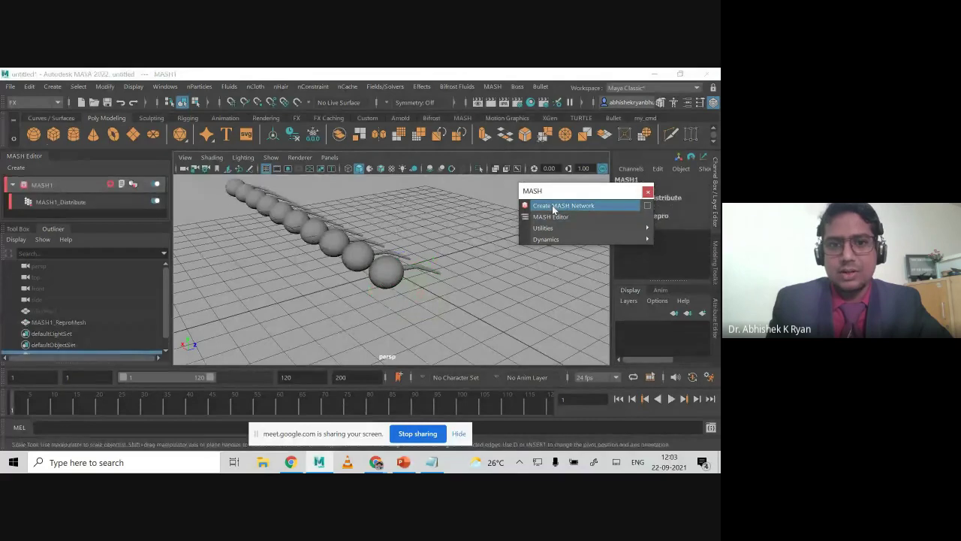
{"action": "left_click_drag", "start_coordinate": [458, 234], "coordinate": [405, 309], "text": "alt"}
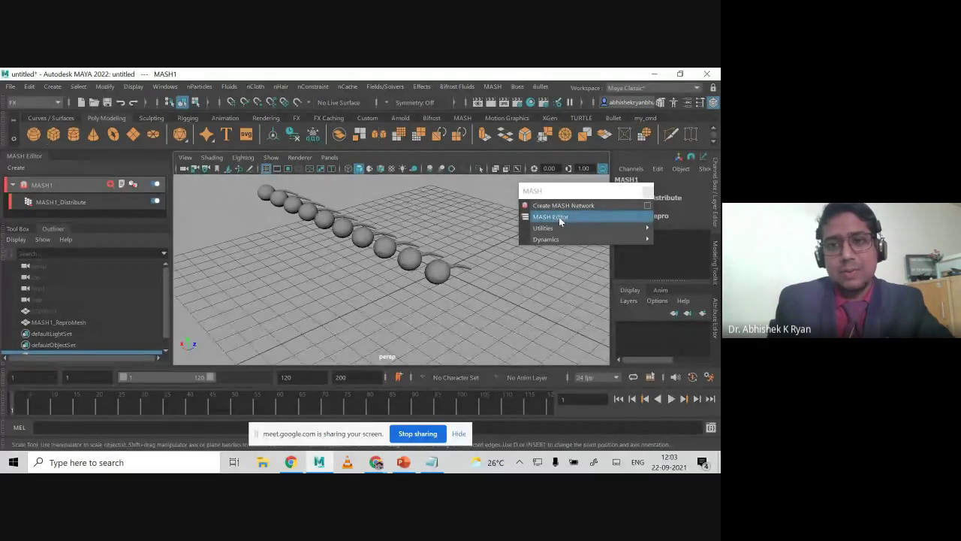
{"action": "double_click", "coordinate": [61, 184]}
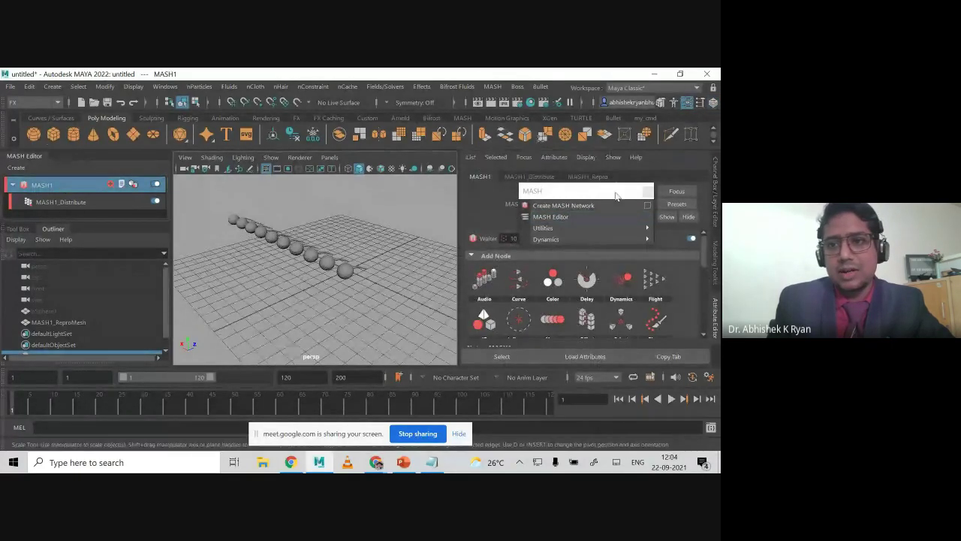
{"action": "left_click_drag", "start_coordinate": [642, 194], "coordinate": [103, 396]}
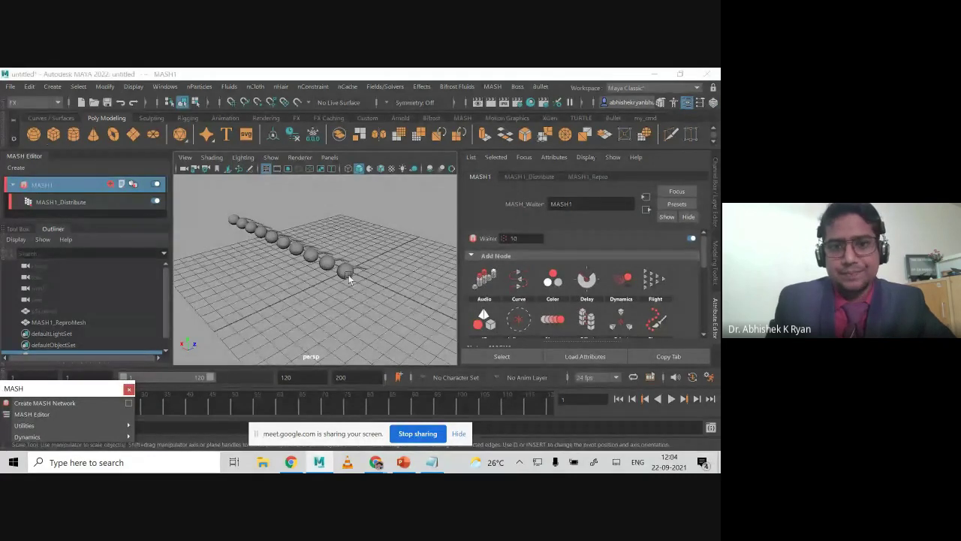
Look through the MASH1 node attributes and set the Distribute node's Number of Points to 8.
{"action": "left_click", "coordinate": [531, 177]}
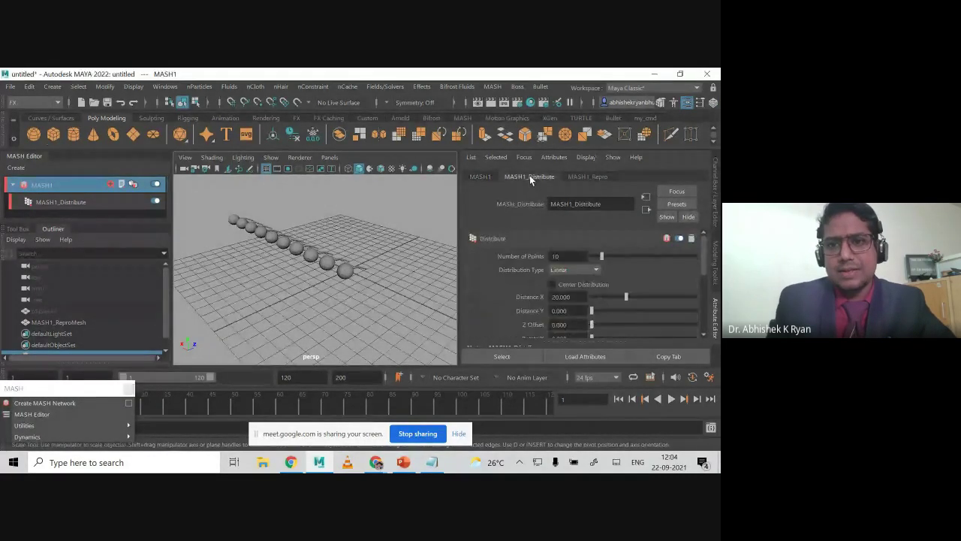
{"action": "left_click", "coordinate": [480, 177]}
{"action": "left_click", "coordinate": [582, 177]}
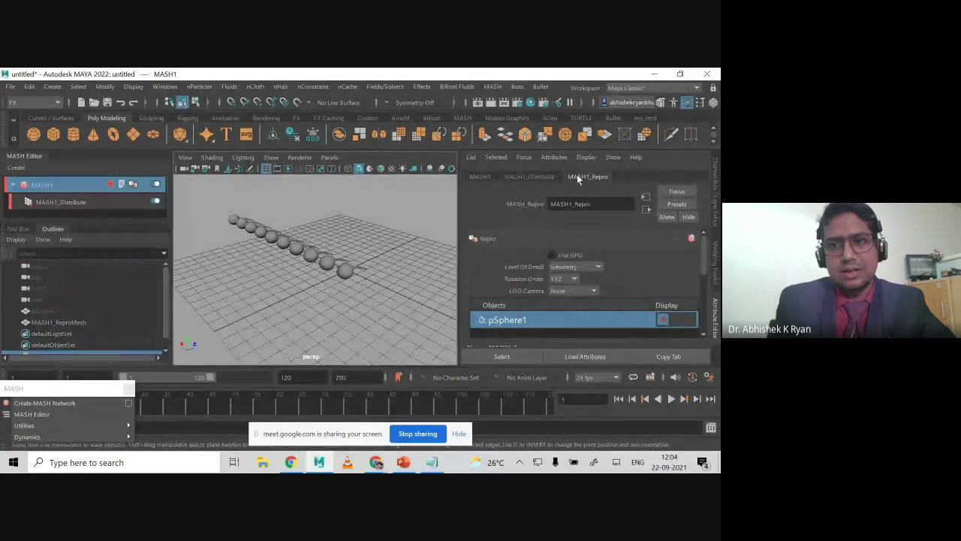
{"action": "left_click", "coordinate": [526, 178]}
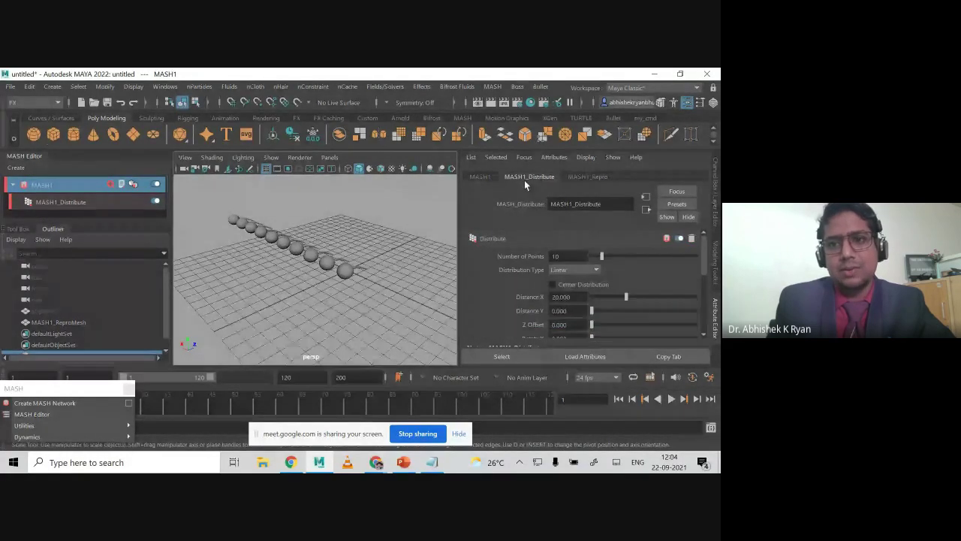
{"action": "mouse_move", "coordinate": [602, 257]}
{"action": "left_mouse_down"}
{"action": "mouse_move", "coordinate": [627, 253]}
{"action": "mouse_move", "coordinate": [599, 256]}
{"action": "left_mouse_up"}
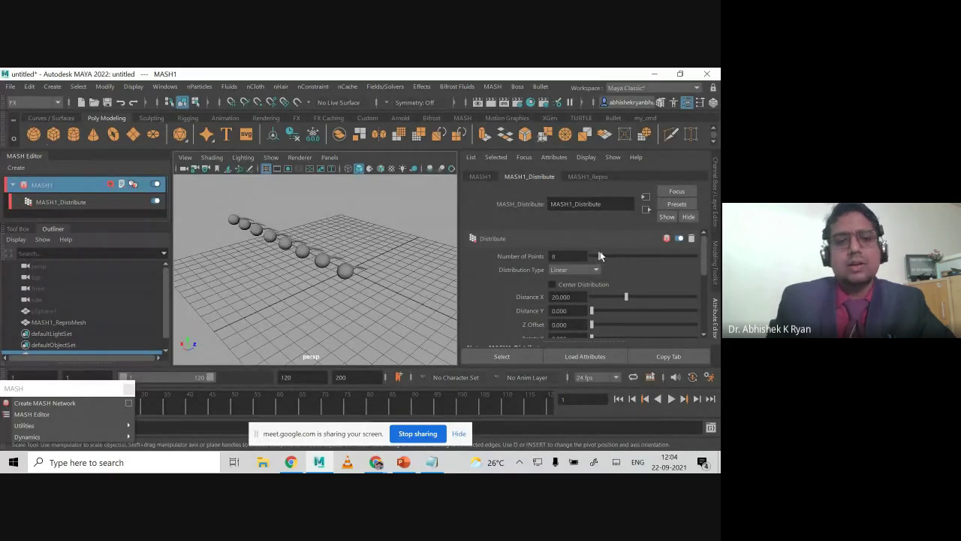
Set the MASH Distribution Type to Radial and raise Number of Points to 15.
{"action": "left_click_drag", "start_coordinate": [384, 288], "coordinate": [432, 288], "text": "alt"}
{"action": "left_click", "coordinate": [567, 270]}
{"action": "left_click", "coordinate": [565, 293]}
{"action": "mouse_move", "coordinate": [599, 257]}
{"action": "left_mouse_down"}
{"action": "mouse_move", "coordinate": [634, 256]}
{"action": "mouse_move", "coordinate": [601, 254]}
{"action": "mouse_move", "coordinate": [609, 263]}
{"action": "left_mouse_up"}
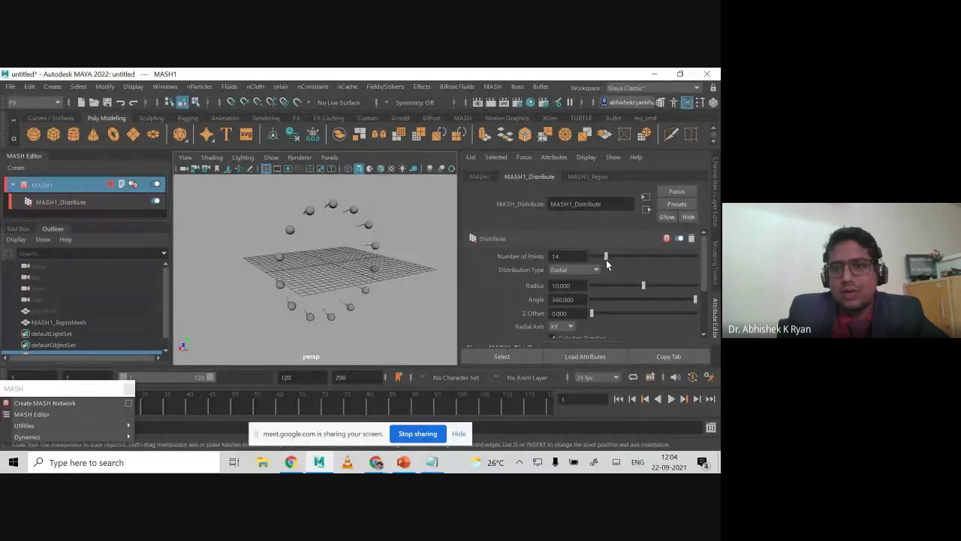
Set the MASH Distribution Type to Spherical and raise Number of Points to 30.
{"action": "left_click", "coordinate": [575, 270]}
{"action": "left_click", "coordinate": [585, 304]}
{"action": "left_click_drag", "start_coordinate": [331, 301], "coordinate": [275, 297], "text": "alt"}
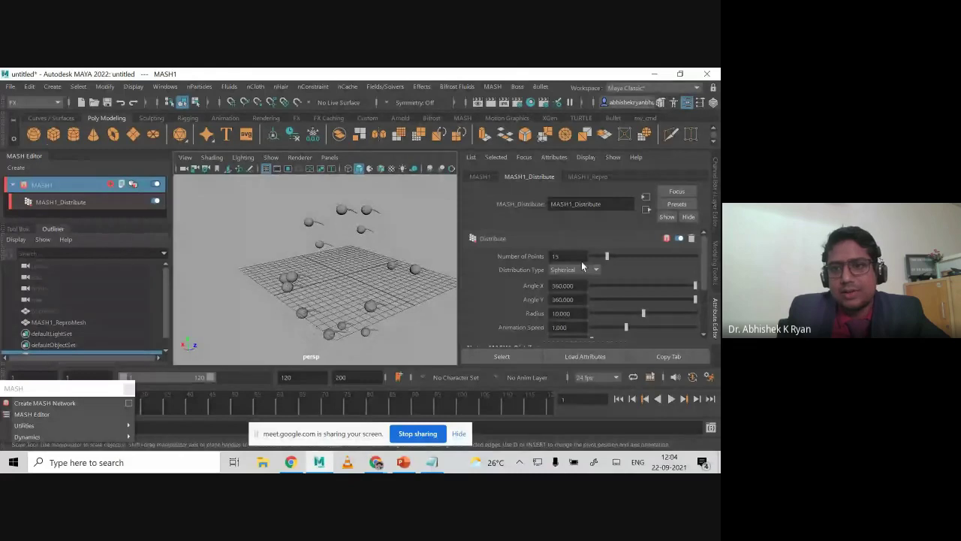
{"action": "left_click_drag", "start_coordinate": [615, 260], "coordinate": [623, 257]}
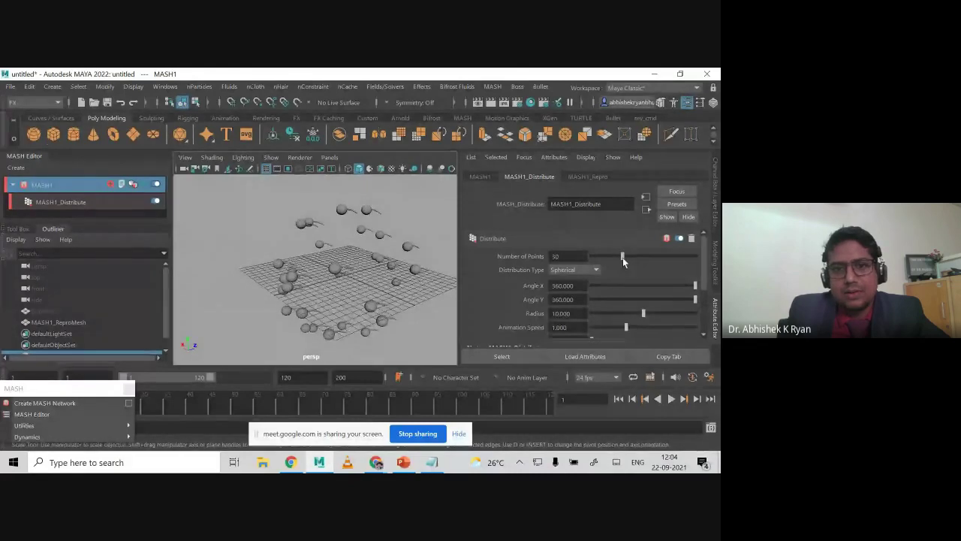
Set the MASH Distribution Type to Mesh and add a large polygon torus at the grid's centre.
{"action": "left_click", "coordinate": [576, 269]}
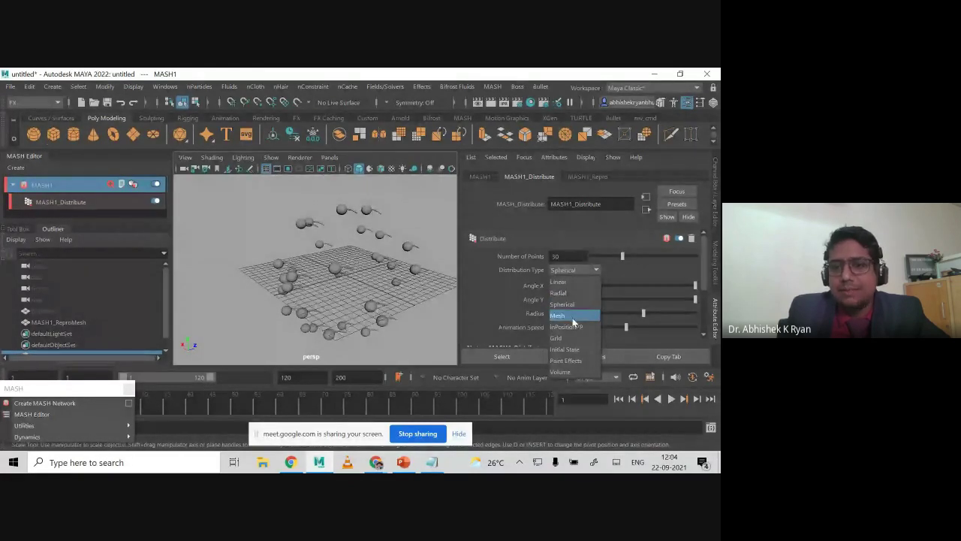
{"action": "left_click", "coordinate": [573, 317]}
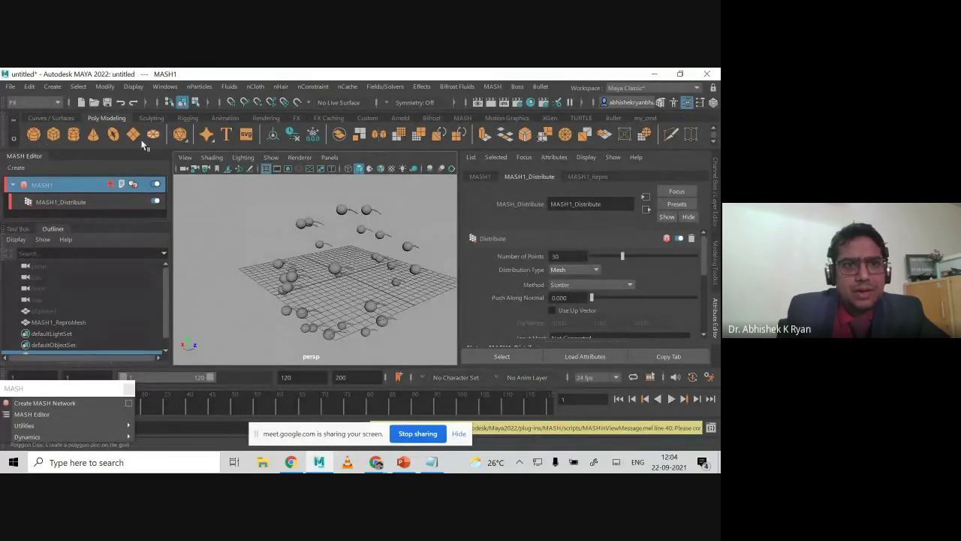
{"action": "mouse_move", "coordinate": [346, 276]}
{"action": "left_mouse_down"}
{"action": "mouse_move", "coordinate": [412, 305]}
{"action": "mouse_move", "coordinate": [328, 272]}
{"action": "left_mouse_up"}
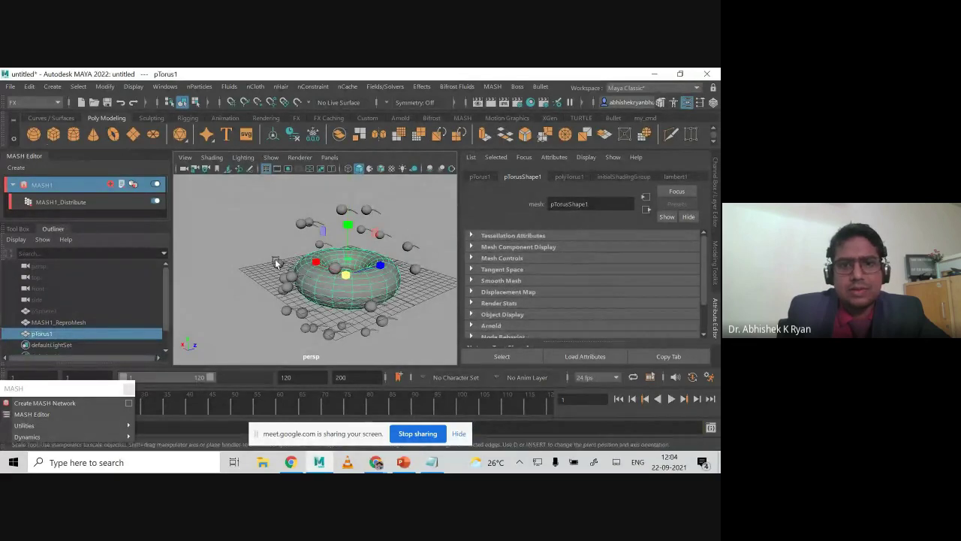
Select MASH1_ReproMesh and bring up the Input Mesh setting of its Distribute node, with Distribution Type set to Mesh.
{"action": "left_click", "coordinate": [267, 282]}
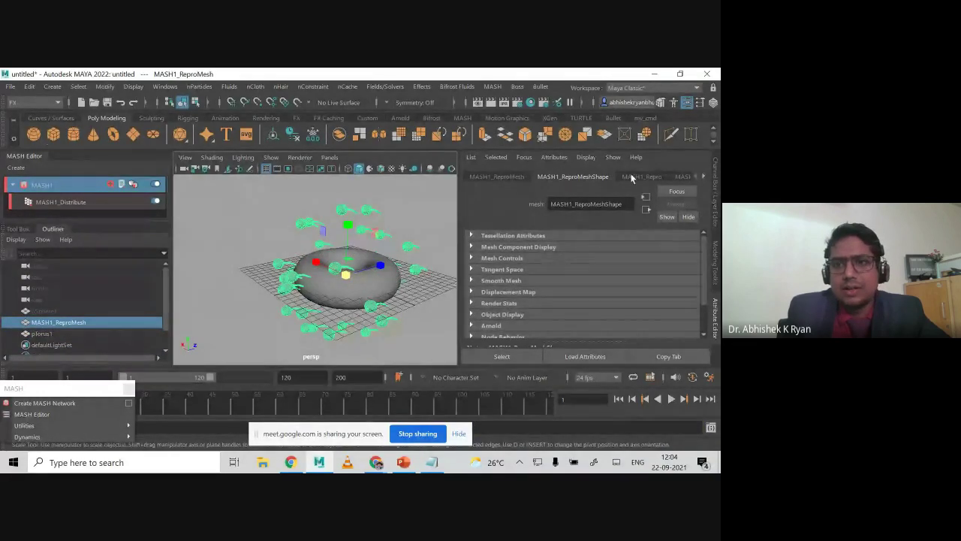
{"action": "left_click", "coordinate": [631, 177]}
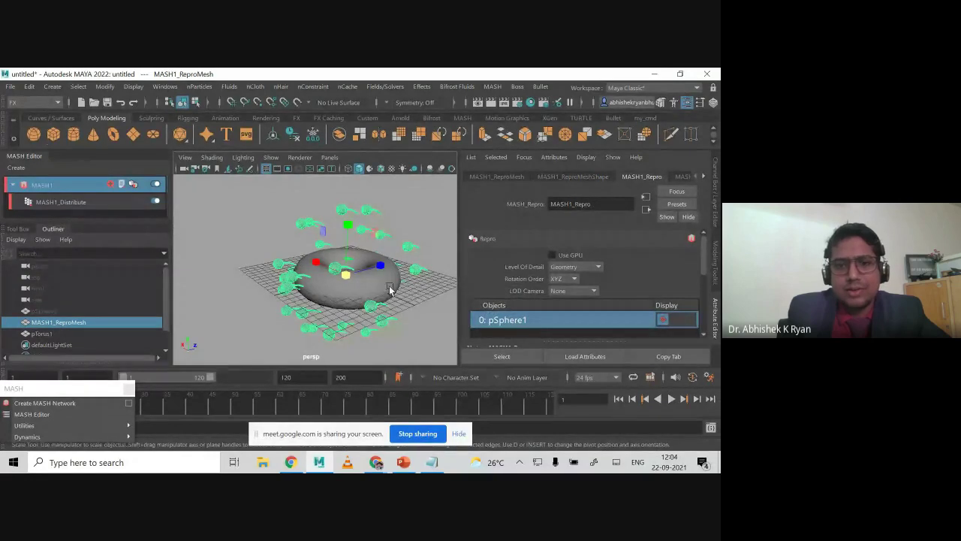
{"action": "left_click", "coordinate": [570, 178]}
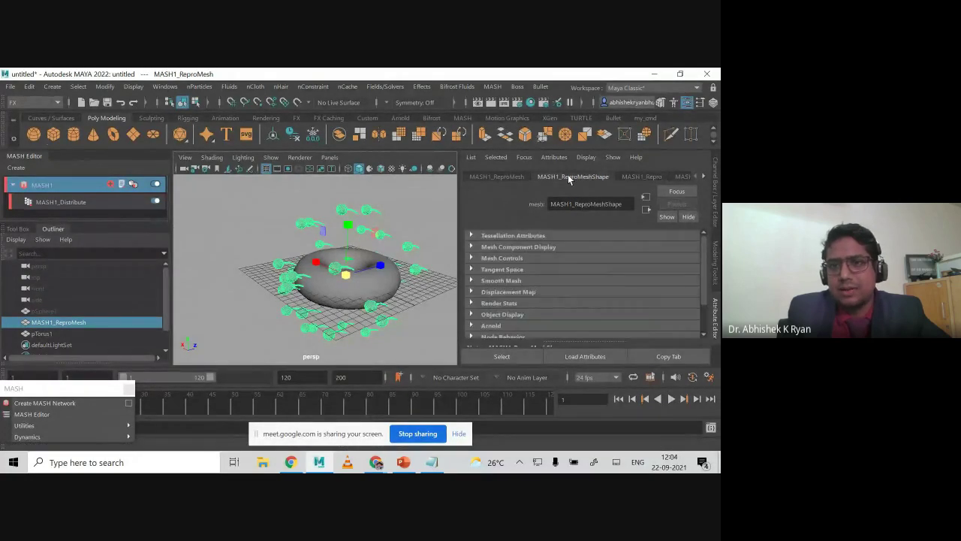
{"action": "left_click", "coordinate": [502, 177]}
{"action": "left_click", "coordinate": [642, 177]}
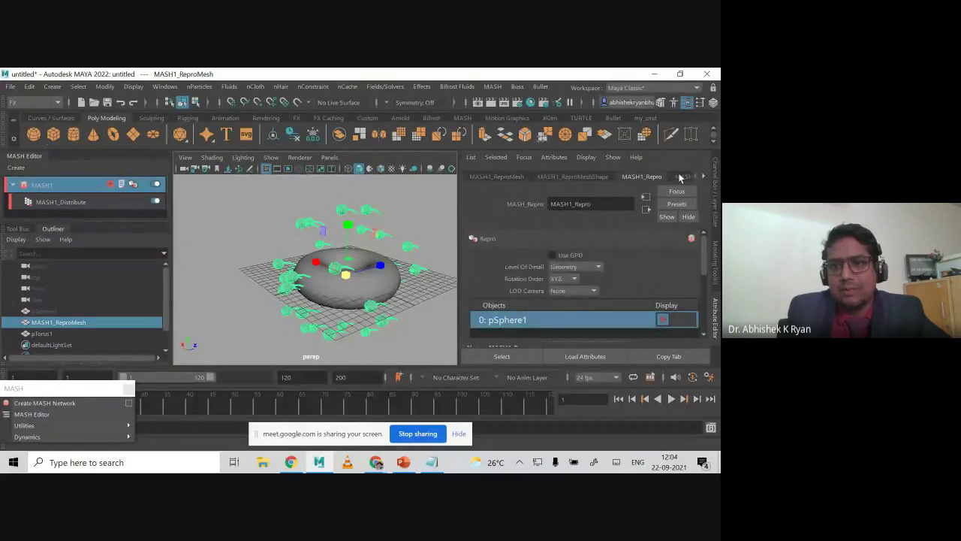
{"action": "left_click", "coordinate": [680, 178]}
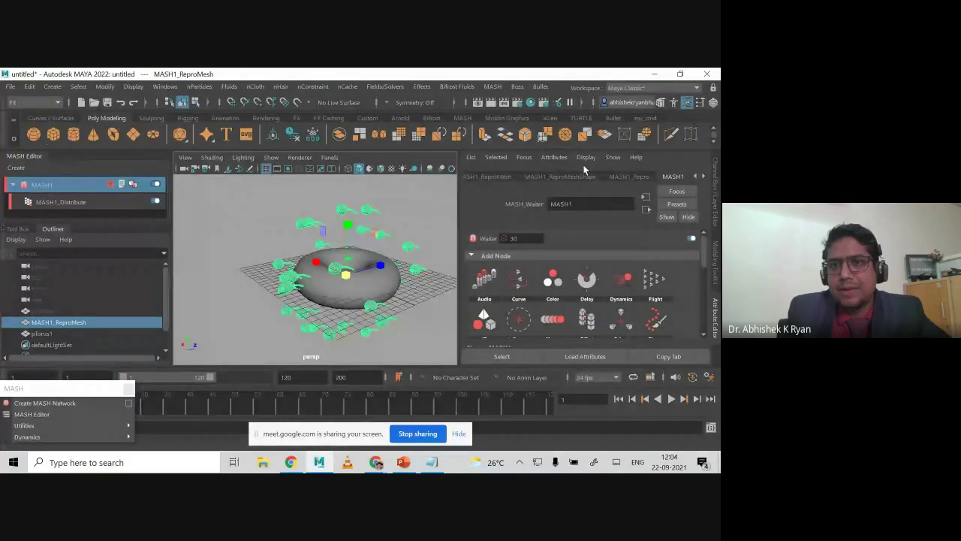
{"action": "left_click", "coordinate": [704, 176]}
{"action": "left_click", "coordinate": [658, 177]}
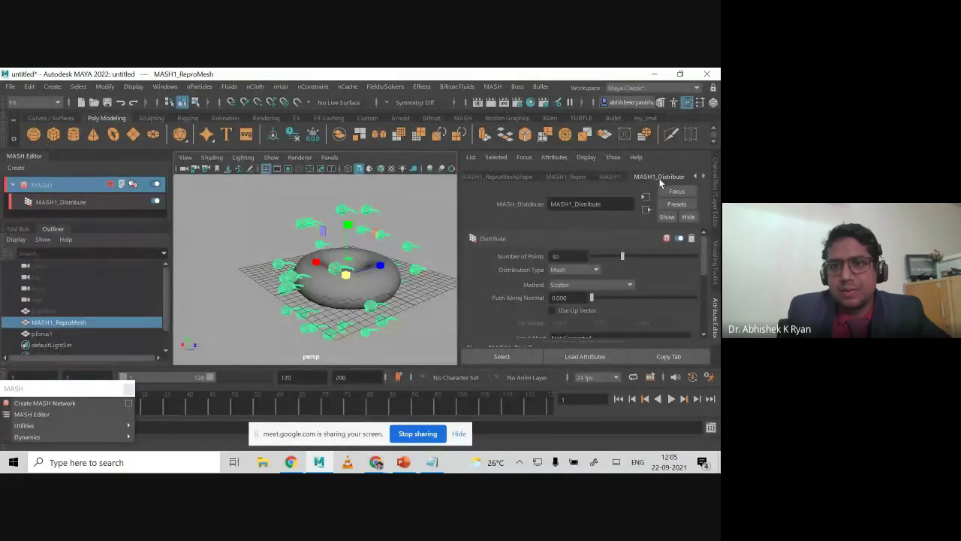
{"action": "left_click", "coordinate": [568, 272]}
{"action": "left_click", "coordinate": [559, 316]}
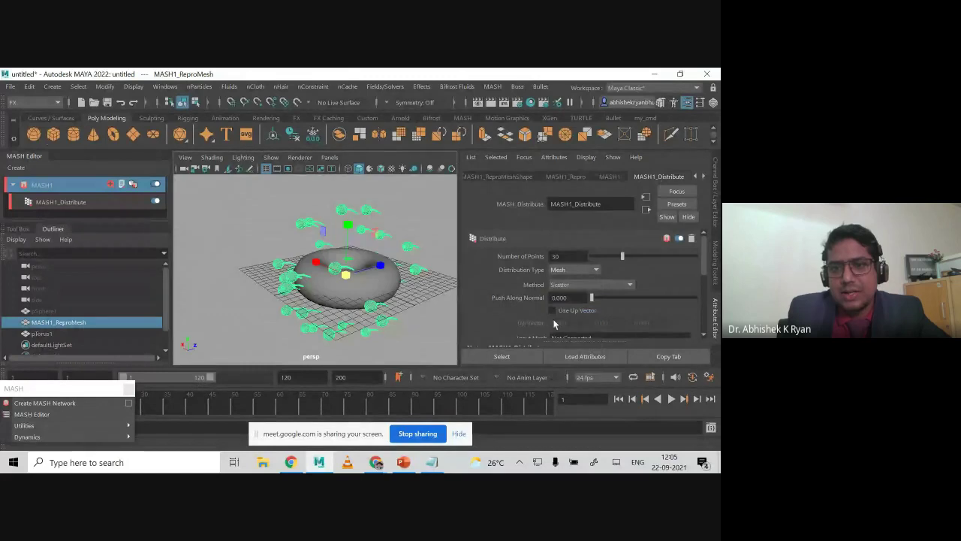
{"action": "scroll", "coordinate": [555, 322], "scroll_direction": "down", "scroll_amount": 2}
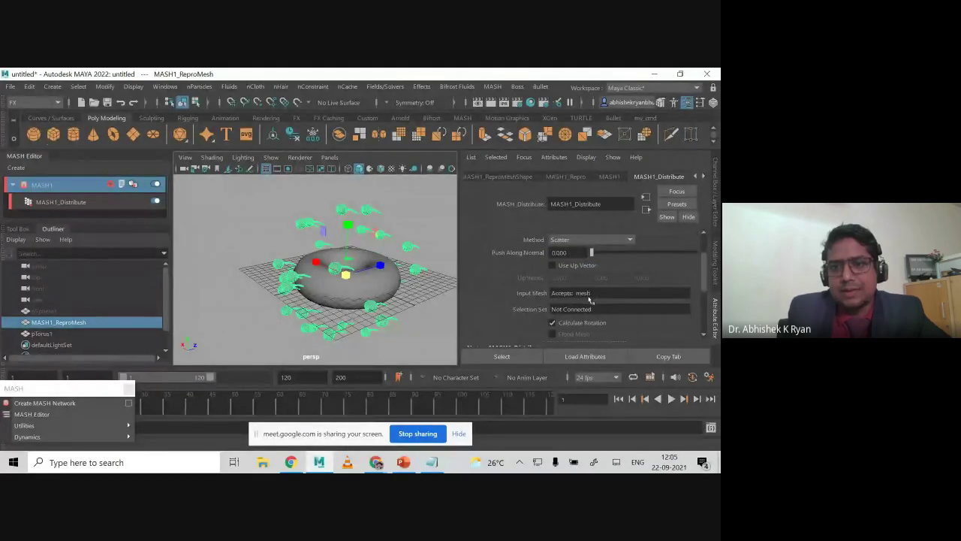
Connect pTorus1 as the Input Mesh of MASH1_Distribute so the spheres scatter over the torus surface.
{"action": "left_click", "coordinate": [36, 334]}
{"action": "left_click", "coordinate": [42, 322]}
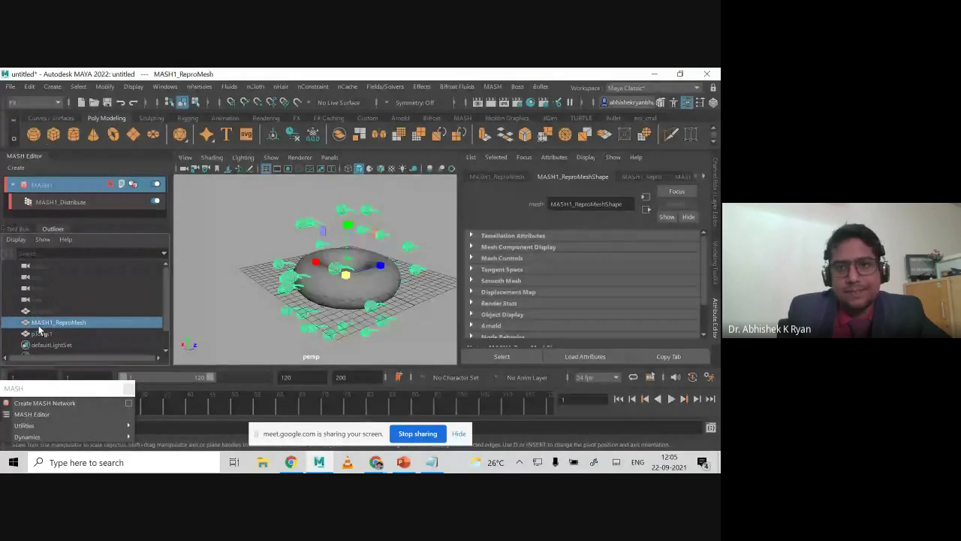
{"action": "left_click", "coordinate": [684, 177]}
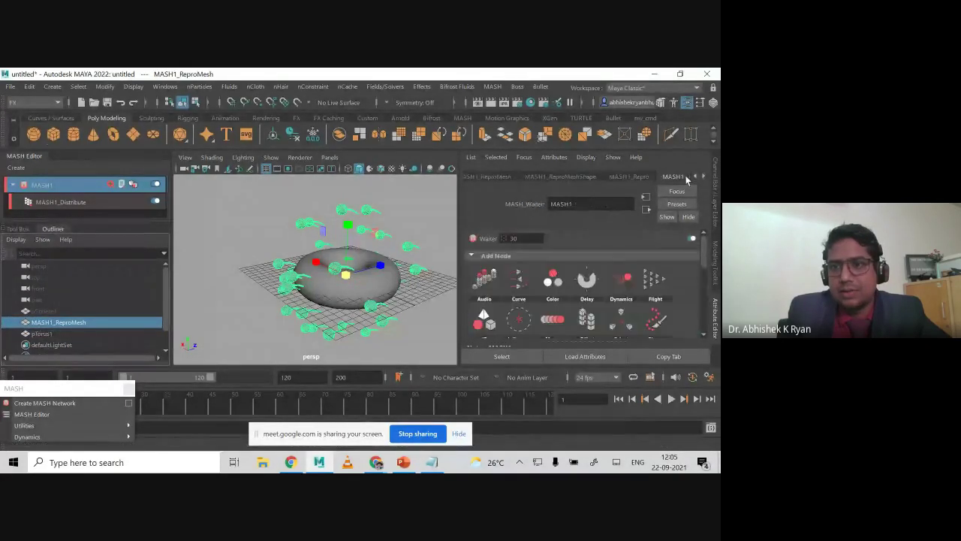
{"action": "left_click", "coordinate": [703, 176]}
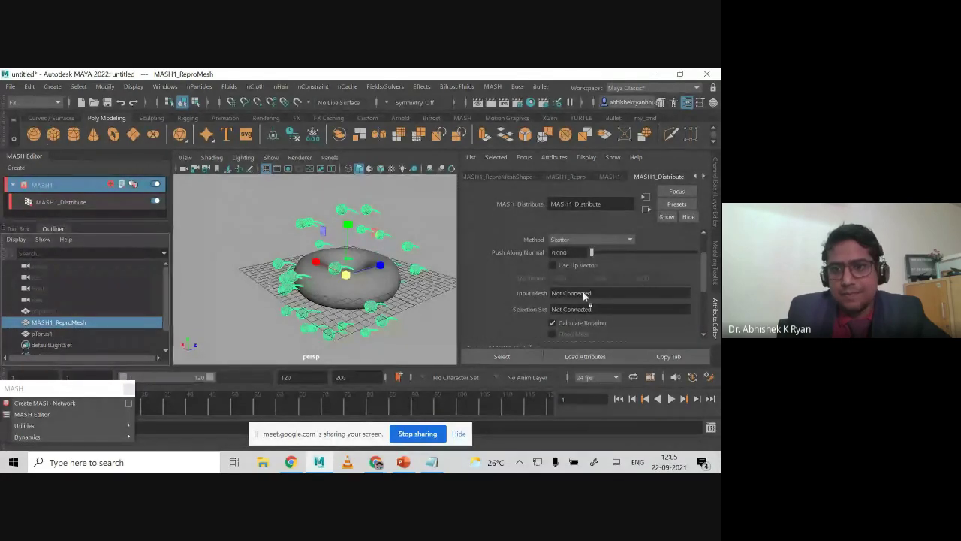
{"action": "middle_click_drag", "start_coordinate": [583, 293], "coordinate": [581, 293]}
{"action": "left_click_drag", "start_coordinate": [390, 301], "coordinate": [313, 307], "text": "alt"}
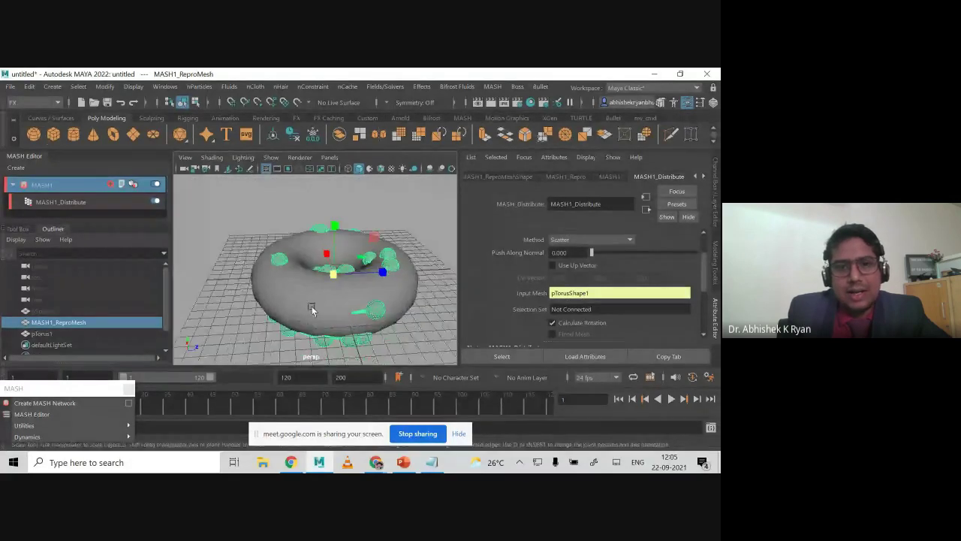
Hide the torus to inspect the spheres scattered over it, and undo the hiding.
{"action": "left_click", "coordinate": [309, 306]}
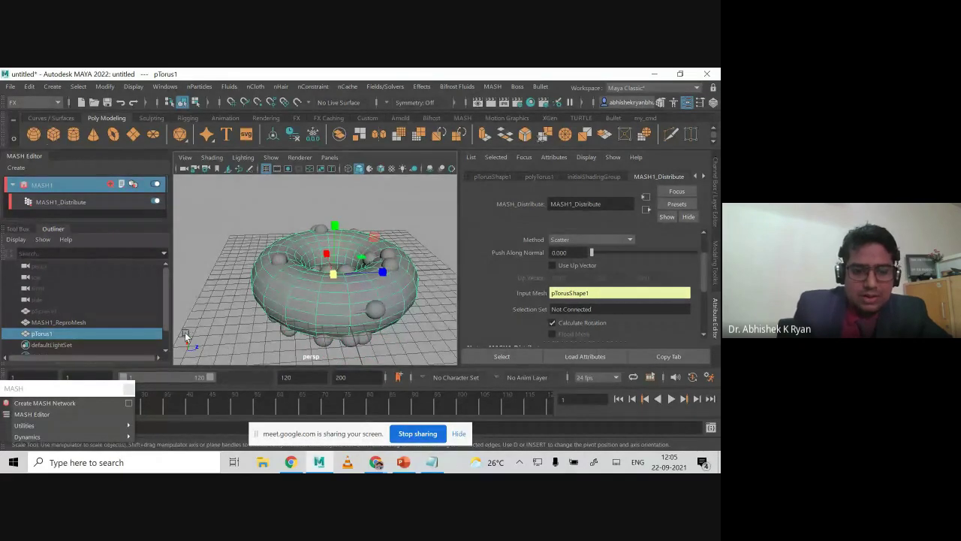
{"action": "key", "text": "ctrl+h"}
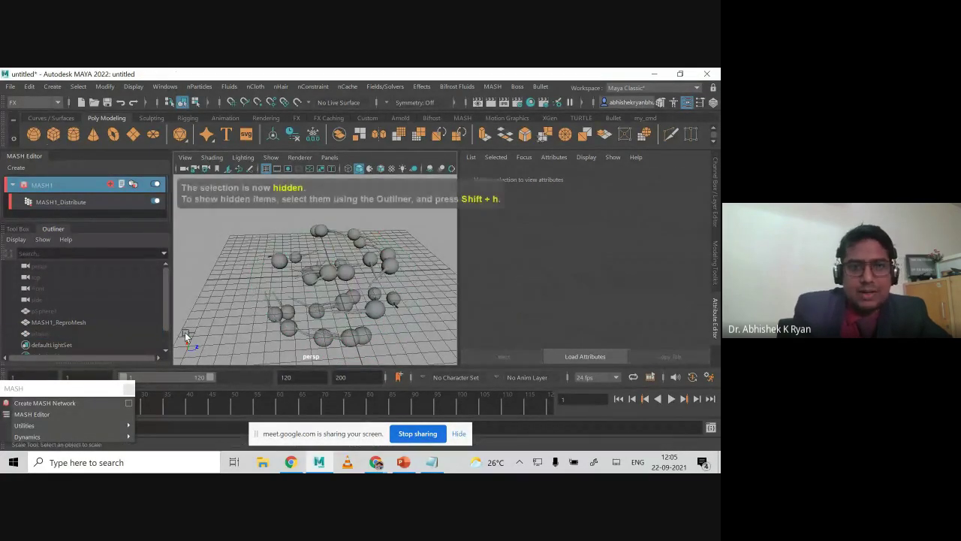
{"action": "left_click_drag", "start_coordinate": [296, 295], "coordinate": [377, 321], "text": "alt"}
{"action": "left_click", "coordinate": [377, 321]}
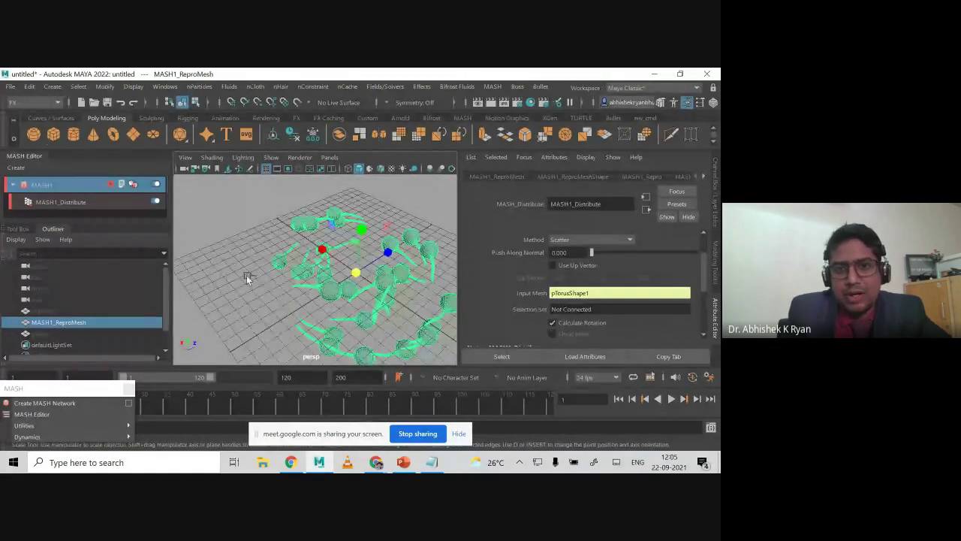
{"action": "key", "text": "ctrl+z"}
{"action": "key", "text": "ctrl+z"}
{"action": "key", "text": "ctrl+z"}
{"action": "left_click", "coordinate": [341, 307]}
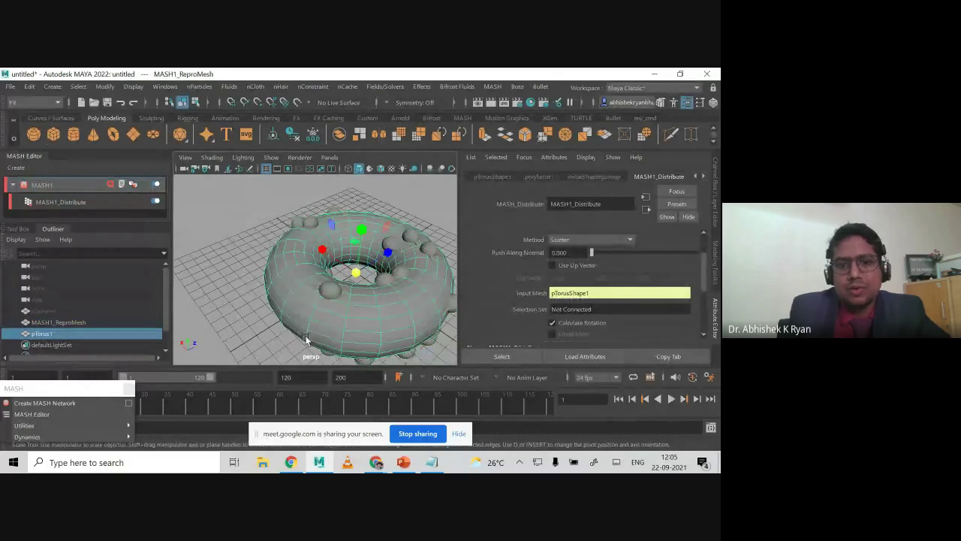
{"action": "key", "text": "ctrl+h"}
{"action": "key", "text": "ctrl+z"}
{"action": "key", "text": "ctrl+z"}
{"action": "key", "text": "ctrl+z"}
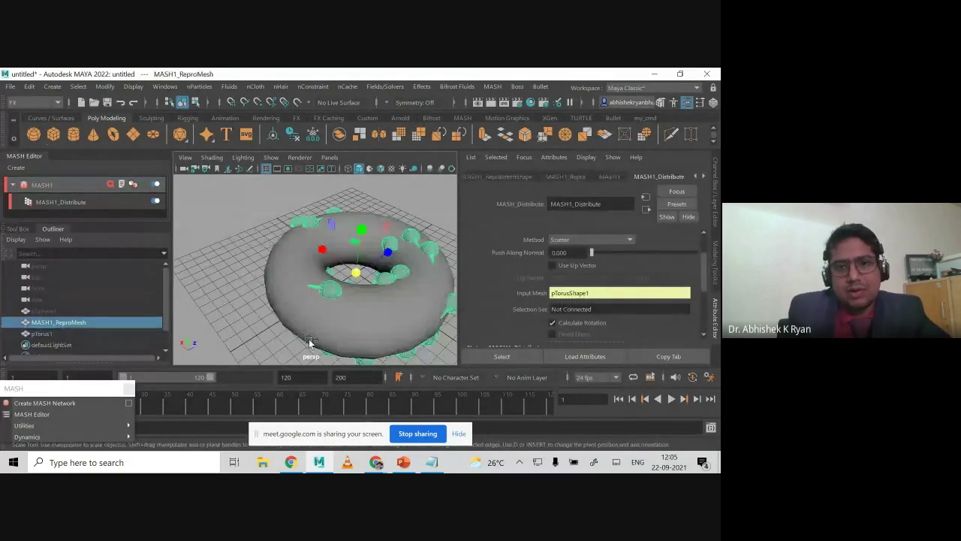
Delete the torus that the spheres are distributed on.
{"action": "left_click", "coordinate": [310, 343]}
{"action": "key", "text": "Delete"}
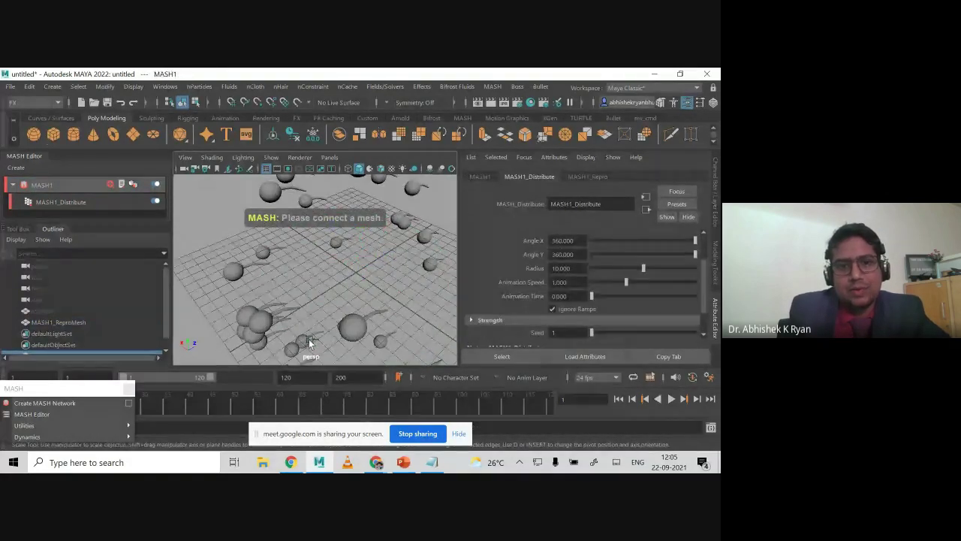
{"action": "scroll", "coordinate": [305, 316], "scroll_direction": "down", "scroll_amount": 5}
{"action": "left_click_drag", "start_coordinate": [305, 316], "coordinate": [298, 296], "text": "alt"}
Select MASH1_ReproMesh and set the Distribution Type of its Distribute node to Grid.
{"action": "left_click", "coordinate": [286, 276]}
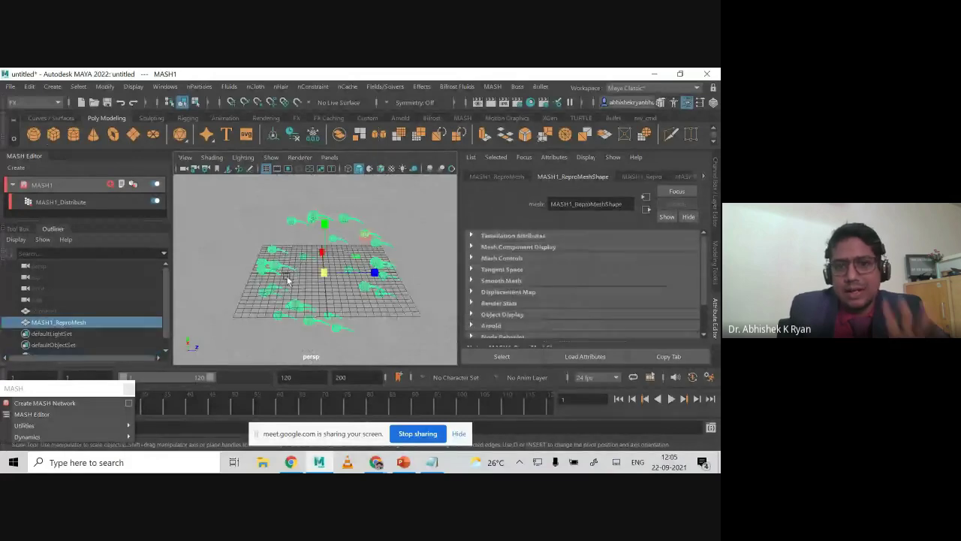
{"action": "left_click", "coordinate": [679, 176]}
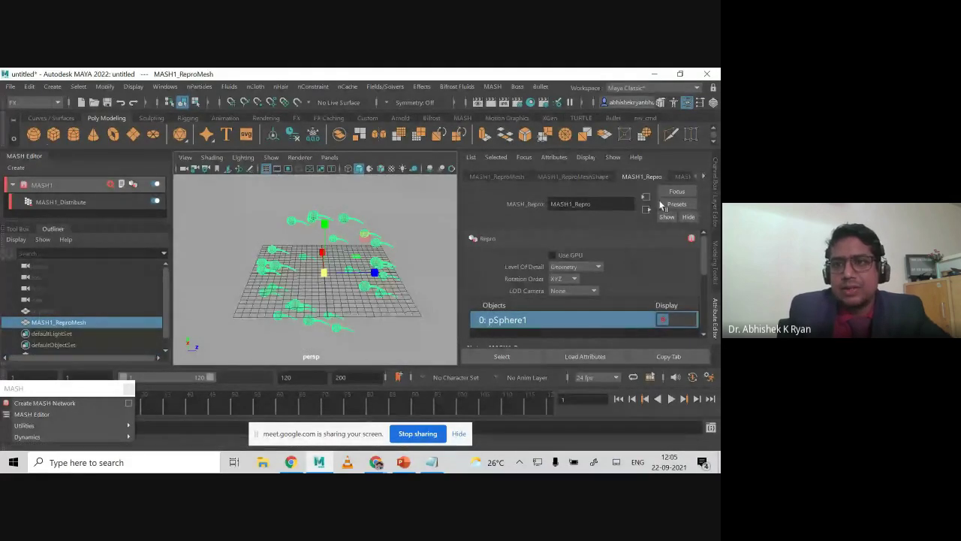
{"action": "left_click", "coordinate": [704, 177]}
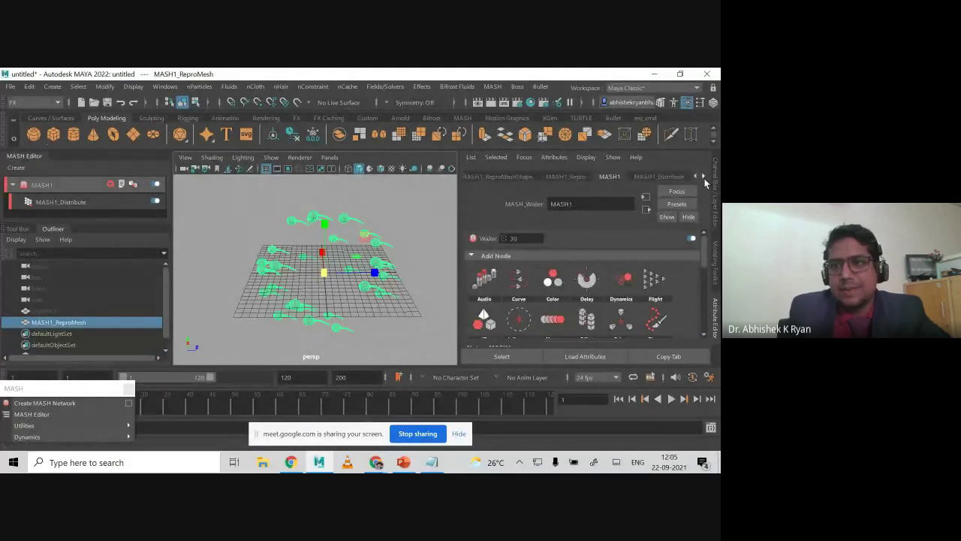
{"action": "scroll", "coordinate": [597, 232], "scroll_direction": "up", "scroll_amount": 2}
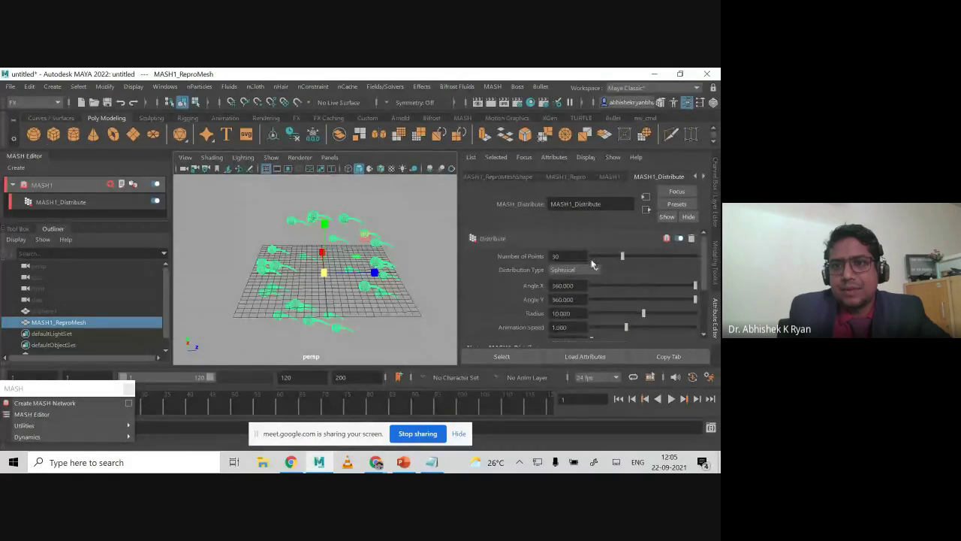
{"action": "left_click", "coordinate": [586, 270]}
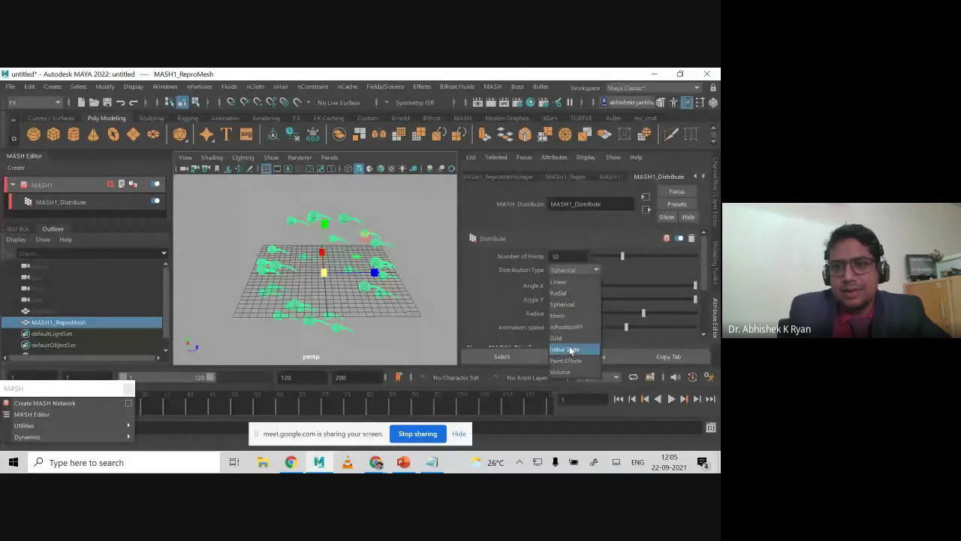
{"action": "left_click", "coordinate": [567, 337]}
Spread the grid distribution with Distance X about 12.9, Distance Y about 8.6 and Distance Z about 16.6.
{"action": "left_click_drag", "start_coordinate": [411, 299], "coordinate": [334, 300], "text": "alt"}
{"action": "scroll", "coordinate": [335, 300], "scroll_direction": "up", "scroll_amount": 4}
{"action": "middle_click_drag", "start_coordinate": [335, 299], "coordinate": [328, 285], "text": "alt"}
{"action": "left_click_drag", "start_coordinate": [608, 298], "coordinate": [648, 324]}
{"action": "scroll", "coordinate": [390, 302], "scroll_direction": "down", "scroll_amount": 3}
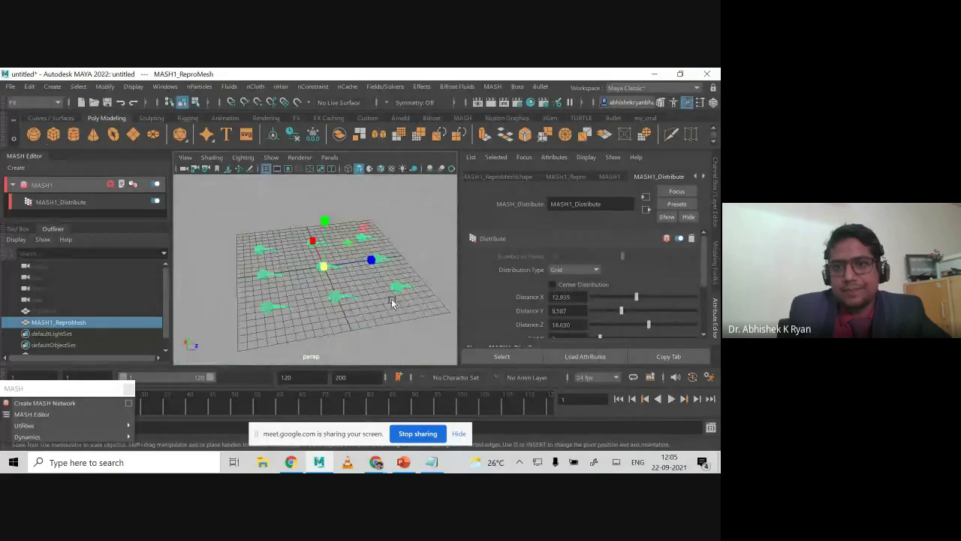
Raise the distribution's Grid Y count to 4 and its Grid X count to 5.
{"action": "scroll", "coordinate": [564, 310], "scroll_direction": "down", "scroll_amount": 2}
{"action": "left_click_drag", "start_coordinate": [592, 307], "coordinate": [604, 307]}
{"action": "left_click_drag", "start_coordinate": [282, 301], "coordinate": [329, 297], "text": "alt"}
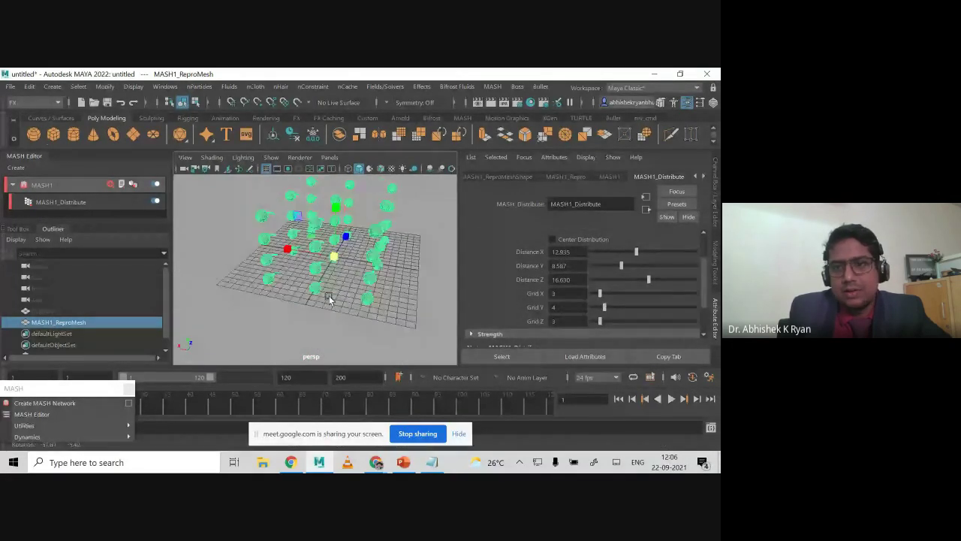
{"action": "left_click_drag", "start_coordinate": [601, 294], "coordinate": [612, 296]}
{"action": "left_click_drag", "start_coordinate": [331, 293], "coordinate": [356, 296], "text": "alt"}
{"action": "right_click_drag", "start_coordinate": [356, 296], "coordinate": [268, 285], "text": "alt"}
{"action": "left_click_drag", "start_coordinate": [269, 287], "coordinate": [317, 326], "text": "alt"}
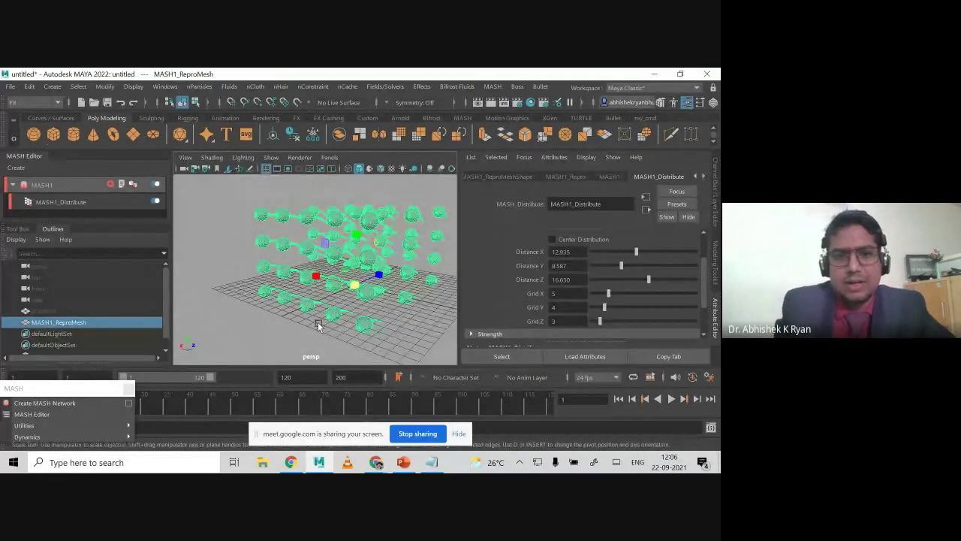
{"action": "left_click", "coordinate": [318, 326]}
{"action": "left_click", "coordinate": [267, 292]}
{"action": "mouse_move", "coordinate": [267, 292]}
{"action": "left_mouse_down", "text": "alt"}
{"action": "mouse_move", "coordinate": [236, 301]}
{"action": "mouse_move", "coordinate": [251, 303]}
{"action": "left_mouse_up", "text": "alt"}
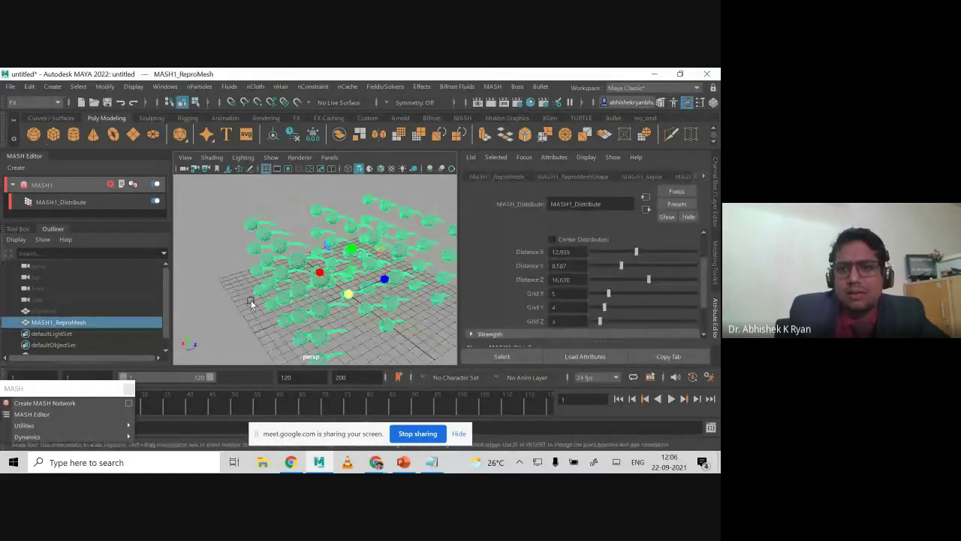
Try the Radial Distribution Type on MASH1_Distribute and switch it to Spherical.
{"action": "scroll", "coordinate": [517, 286], "scroll_direction": "up", "scroll_amount": 3}
{"action": "left_click", "coordinate": [578, 269]}
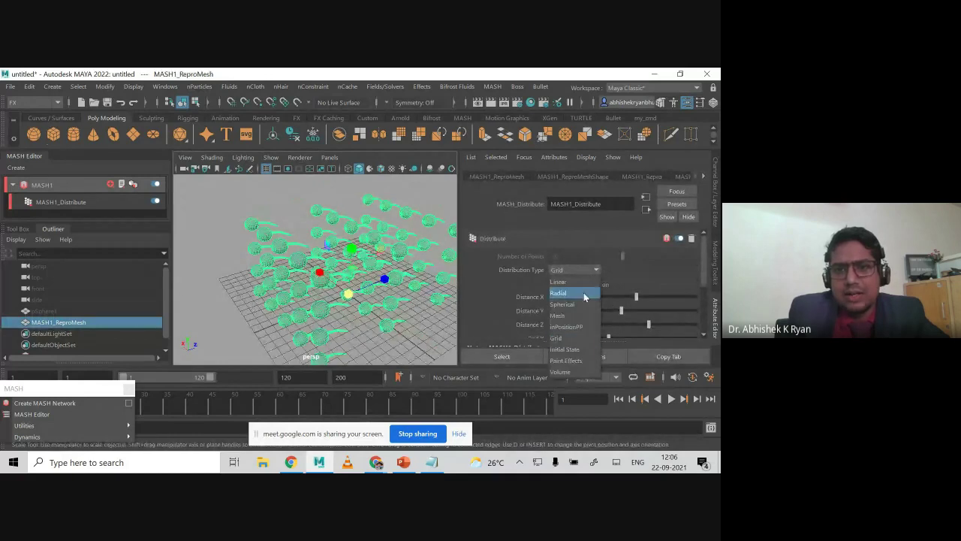
{"action": "left_click", "coordinate": [583, 293]}
{"action": "left_click_drag", "start_coordinate": [395, 270], "coordinate": [399, 290], "text": "alt"}
{"action": "left_click", "coordinate": [584, 270]}
{"action": "left_click", "coordinate": [583, 305]}
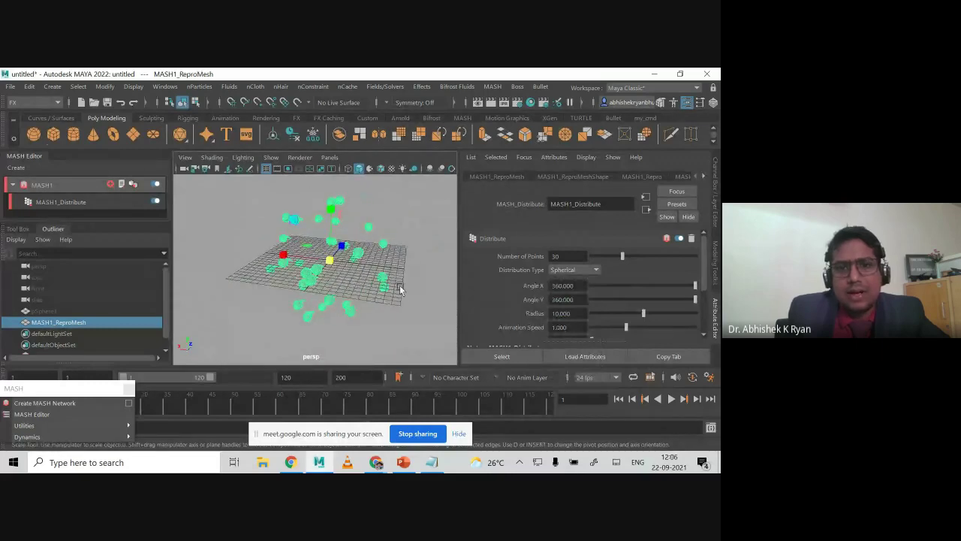
Reselect the distributed spheres and add a Signal node to the MASH1 network.
{"action": "left_click", "coordinate": [400, 290]}
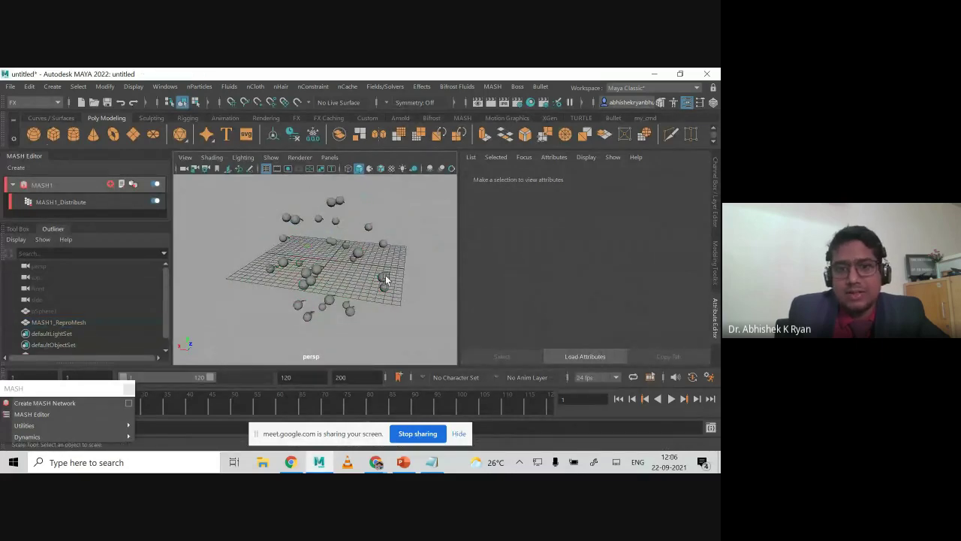
{"action": "left_click", "coordinate": [387, 281]}
{"action": "left_click_drag", "start_coordinate": [410, 297], "coordinate": [345, 241], "text": "alt"}
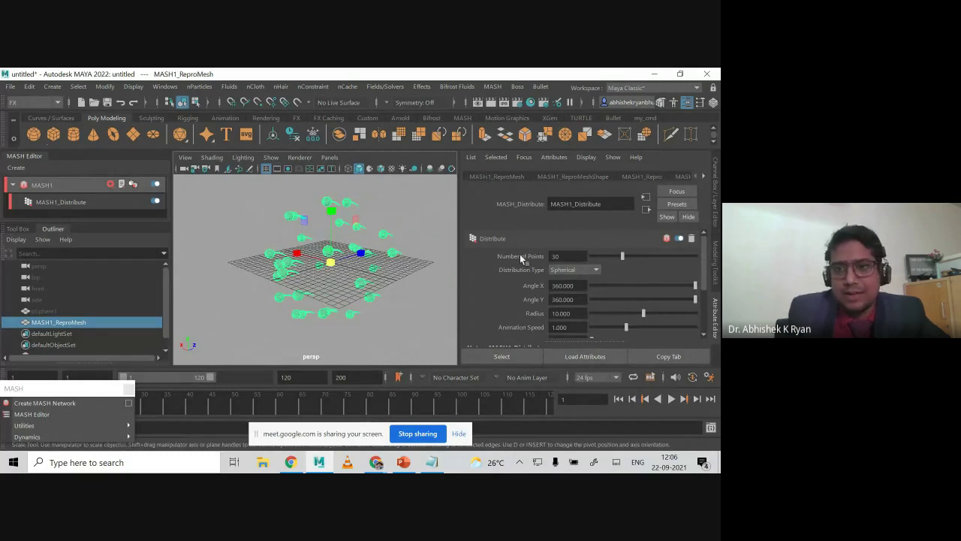
{"action": "left_click", "coordinate": [676, 176]}
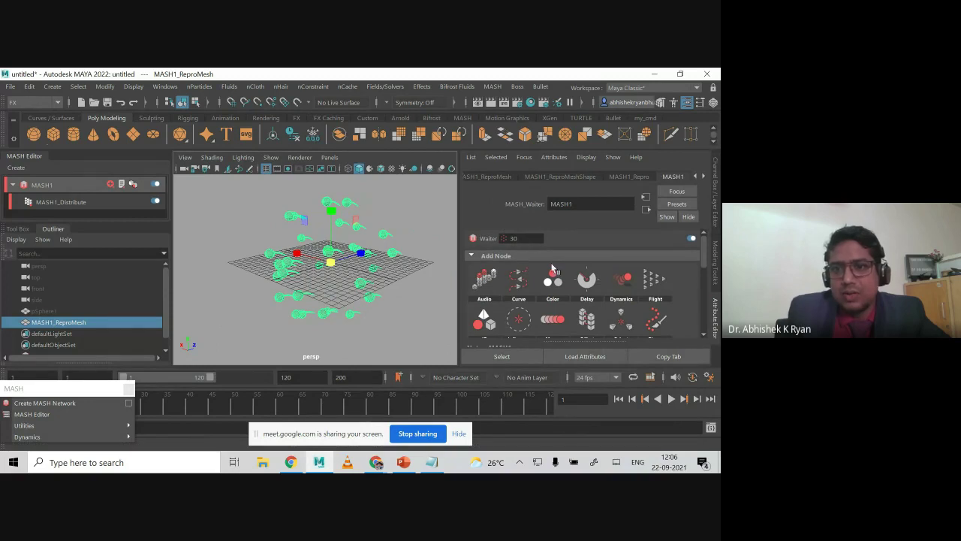
{"action": "scroll", "coordinate": [663, 303], "scroll_direction": "down", "scroll_amount": 1}
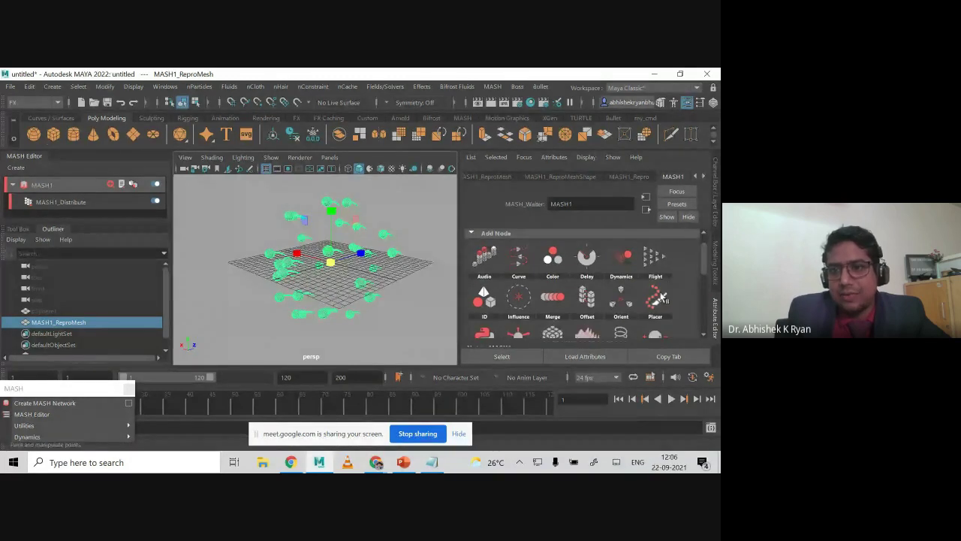
{"action": "scroll", "coordinate": [658, 292], "scroll_direction": "down", "scroll_amount": 2}
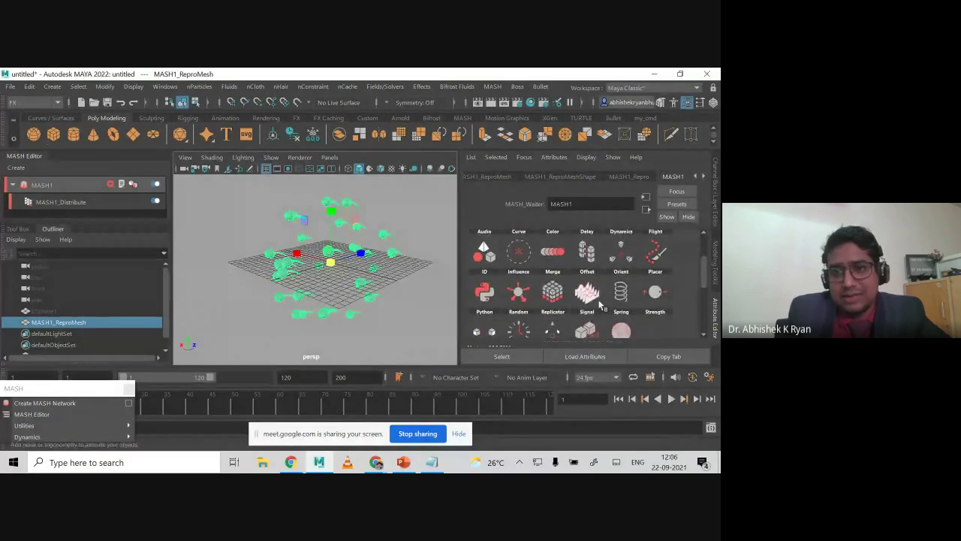
{"action": "mouse_move", "coordinate": [596, 302]}
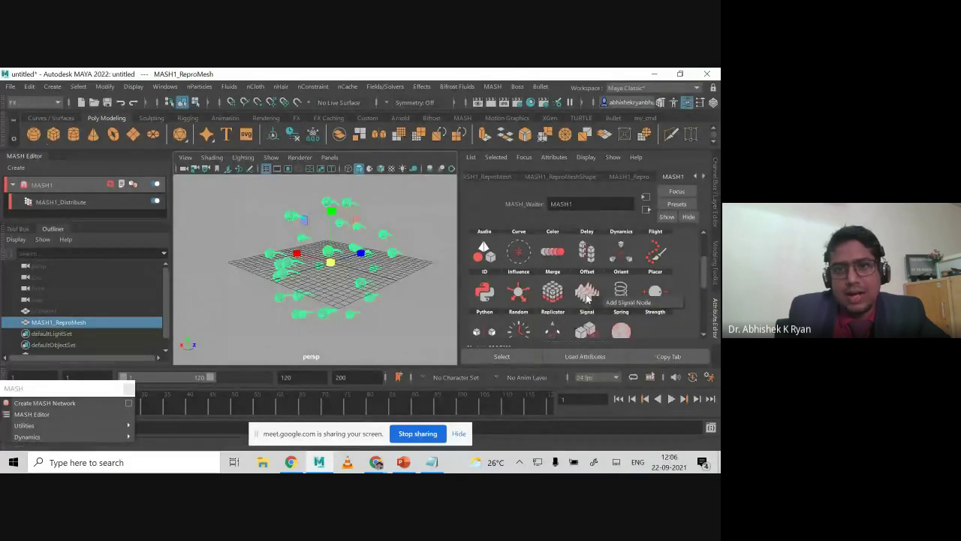
{"action": "left_click", "coordinate": [588, 297]}
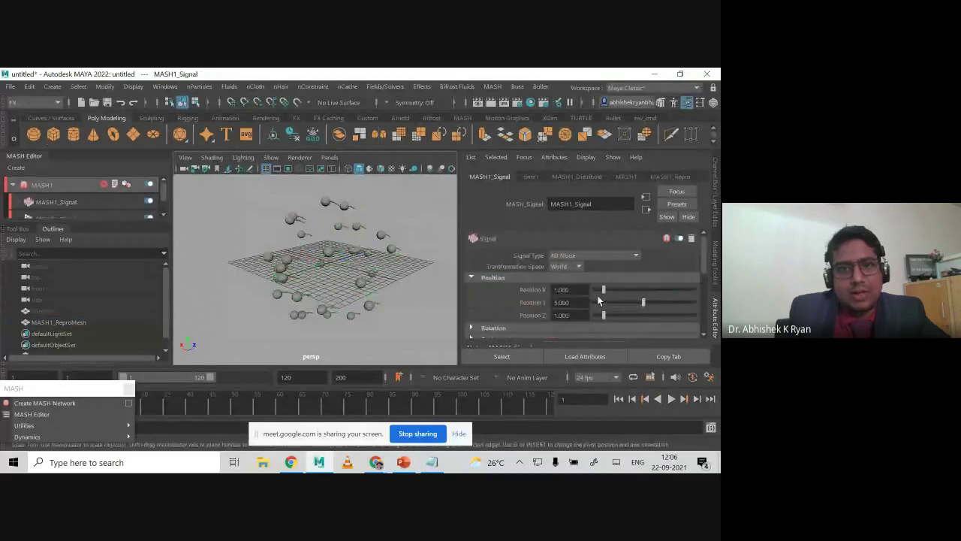
Enlarge the MASH Editor, select MASH1_Signal and set its Position X, Y and Z to about 7.08, 5.53 and 5.19.
{"action": "left_click_drag", "start_coordinate": [68, 223], "coordinate": [88, 299]}
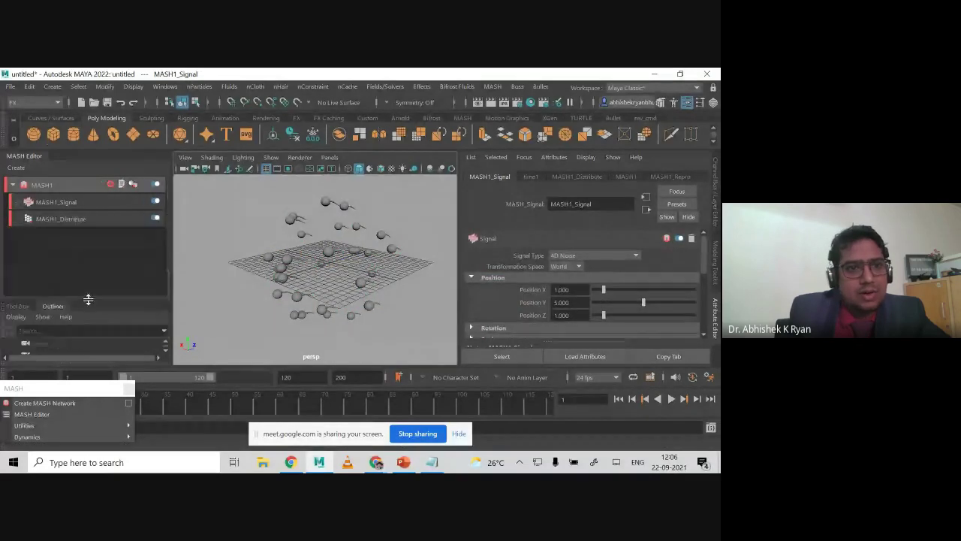
{"action": "left_click", "coordinate": [53, 205]}
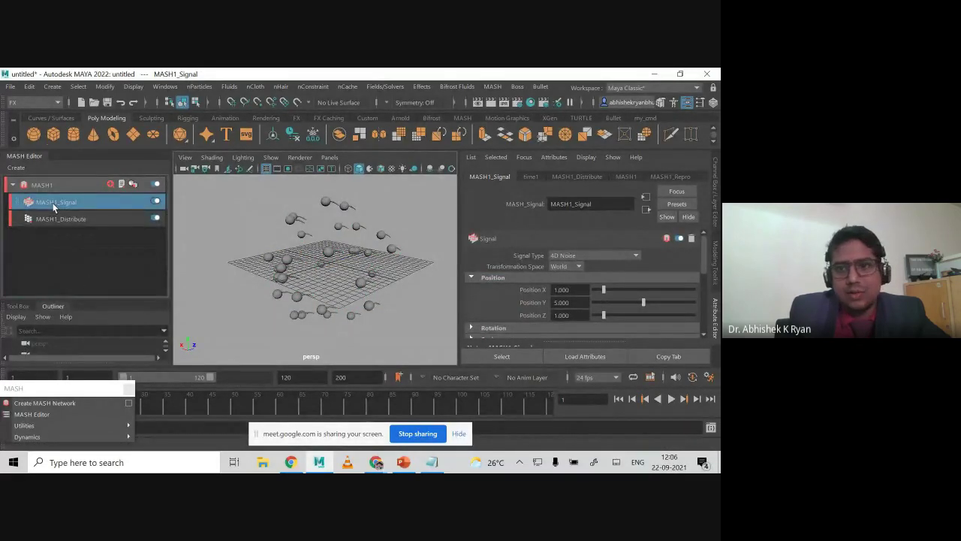
{"action": "scroll", "coordinate": [516, 270], "scroll_direction": "down", "scroll_amount": 3}
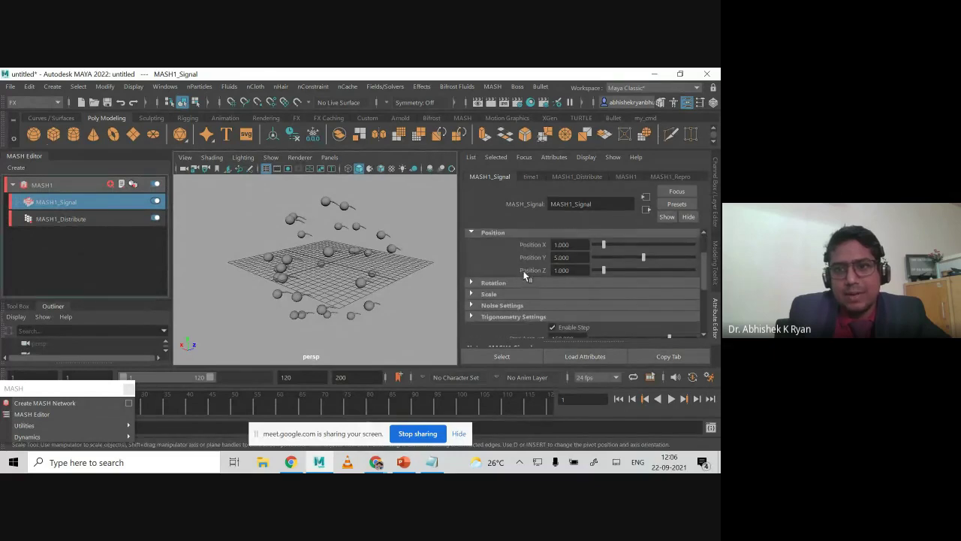
{"action": "scroll", "coordinate": [530, 281], "scroll_direction": "down", "scroll_amount": 1}
{"action": "scroll", "coordinate": [557, 294], "scroll_direction": "down", "scroll_amount": 1}
{"action": "scroll", "coordinate": [553, 299], "scroll_direction": "up", "scroll_amount": 2}
{"action": "scroll", "coordinate": [551, 301], "scroll_direction": "up", "scroll_amount": 2}
{"action": "left_click_drag", "start_coordinate": [604, 289], "coordinate": [652, 316]}
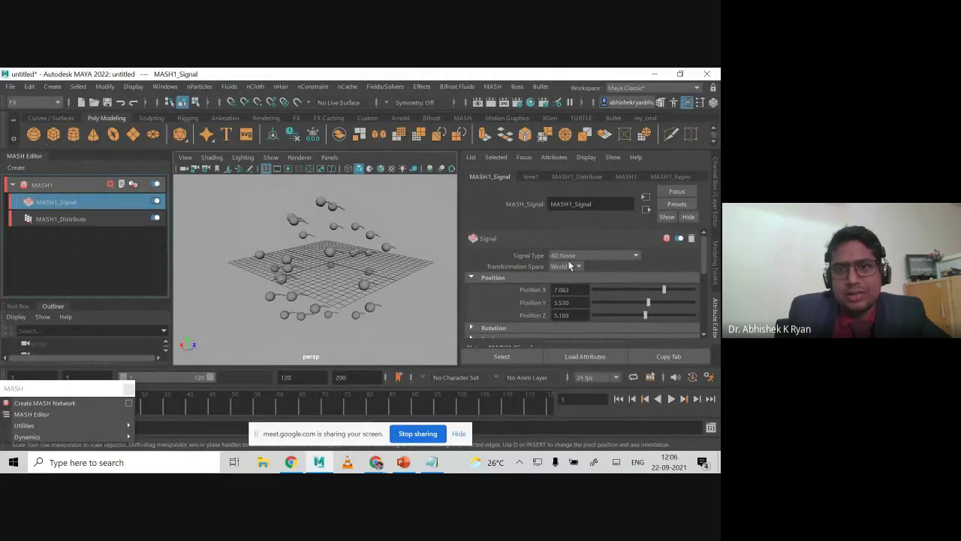
Set the Signal Type to Trigonometry and play the animation of the moving spheres.
{"action": "left_click", "coordinate": [570, 256]}
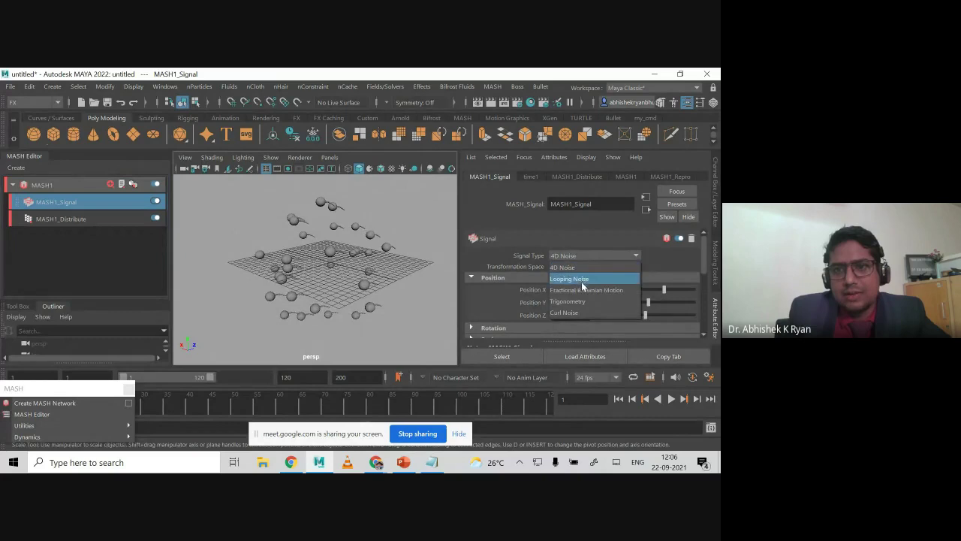
{"action": "left_click", "coordinate": [588, 302]}
{"action": "mouse_move", "coordinate": [353, 279]}
{"action": "left_mouse_down", "text": "alt"}
{"action": "mouse_move", "coordinate": [376, 265]}
{"action": "mouse_move", "coordinate": [331, 272]}
{"action": "mouse_move", "coordinate": [344, 276]}
{"action": "left_mouse_up", "text": "alt"}
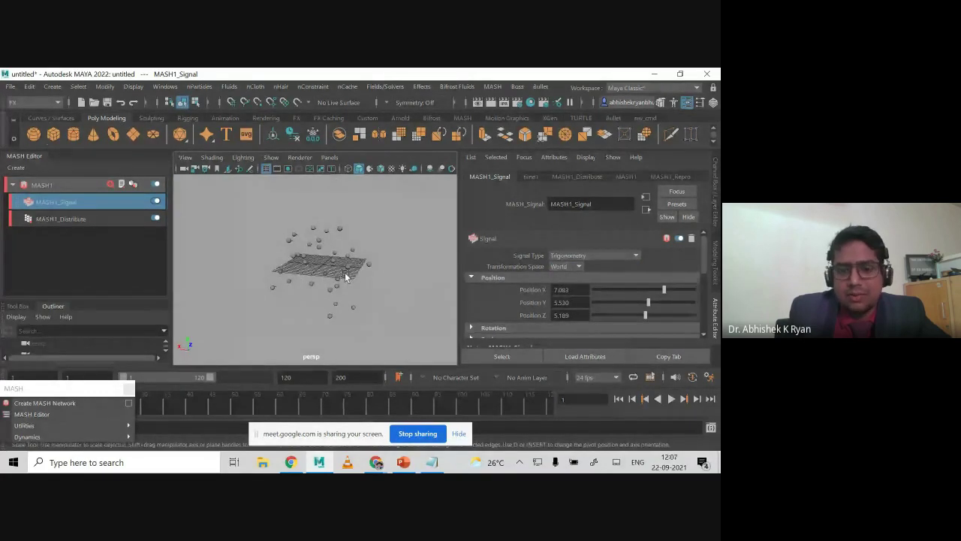
{"action": "left_click", "coordinate": [671, 399]}
{"action": "right_click_drag", "start_coordinate": [302, 318], "coordinate": [410, 353], "text": "alt"}
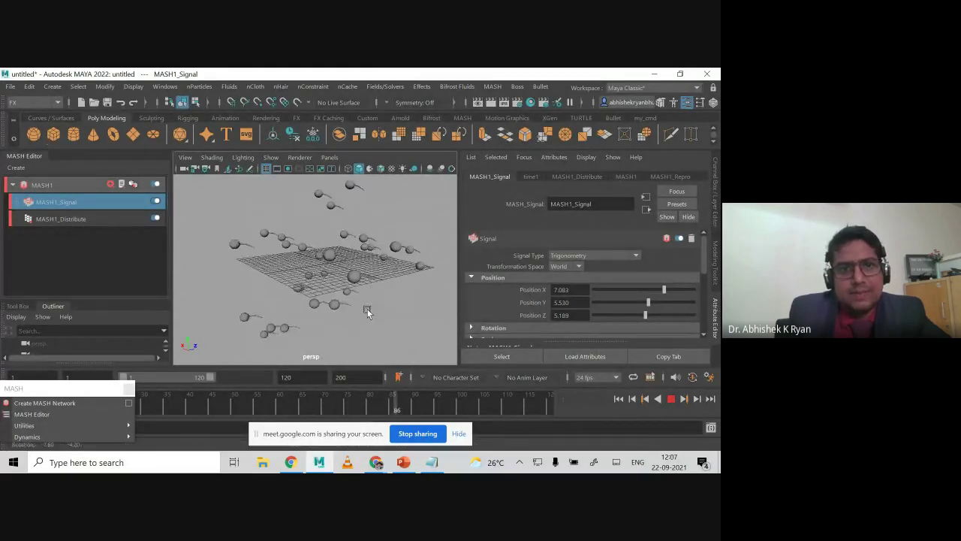
Hide the grid in the perspective view and change the viewport background to black.
{"action": "left_click", "coordinate": [265, 169]}
{"action": "scroll", "coordinate": [247, 243], "scroll_direction": "down", "scroll_amount": 4}
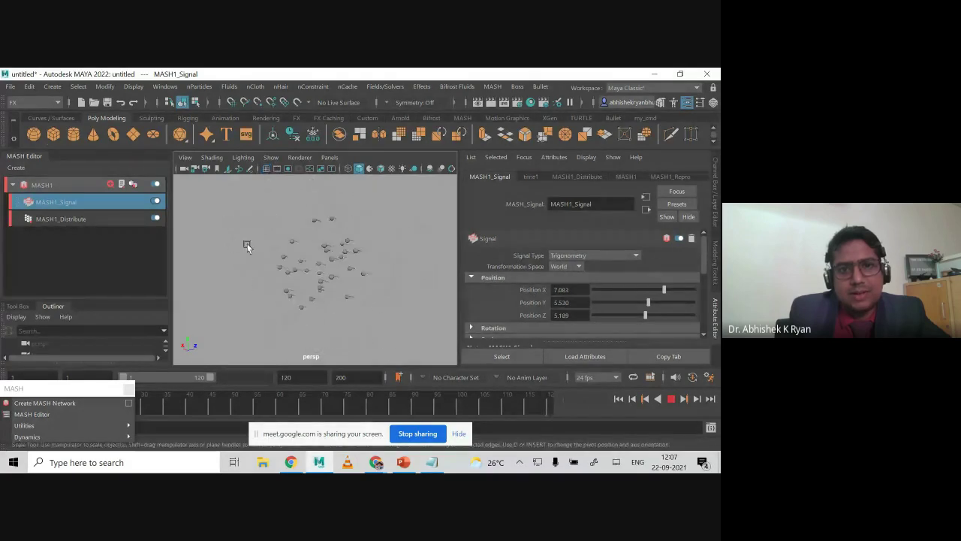
{"action": "key", "text": "alt+b"}
{"action": "key", "text": "alt+b"}
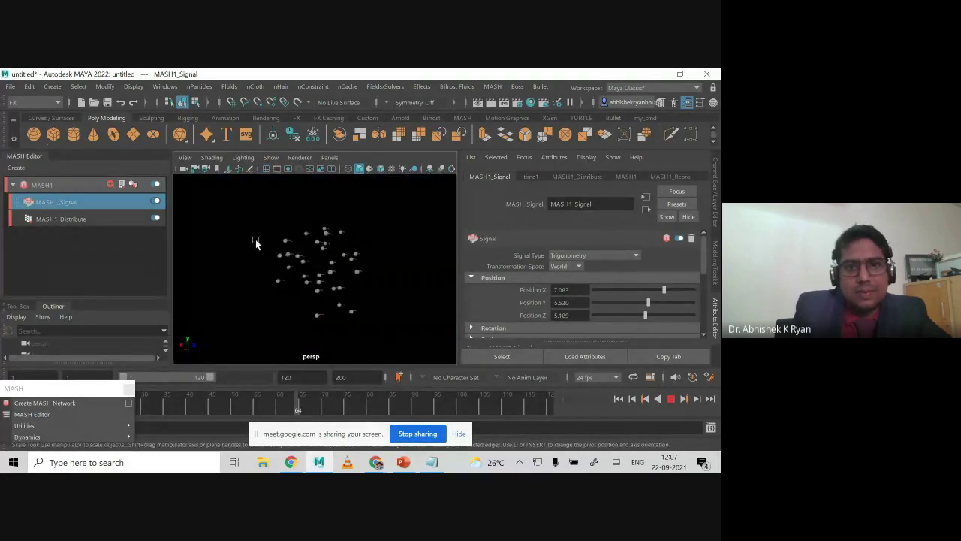
{"action": "right_click_drag", "start_coordinate": [256, 242], "coordinate": [328, 298], "text": "alt"}
{"action": "left_click_drag", "start_coordinate": [329, 296], "coordinate": [380, 327], "text": "alt"}
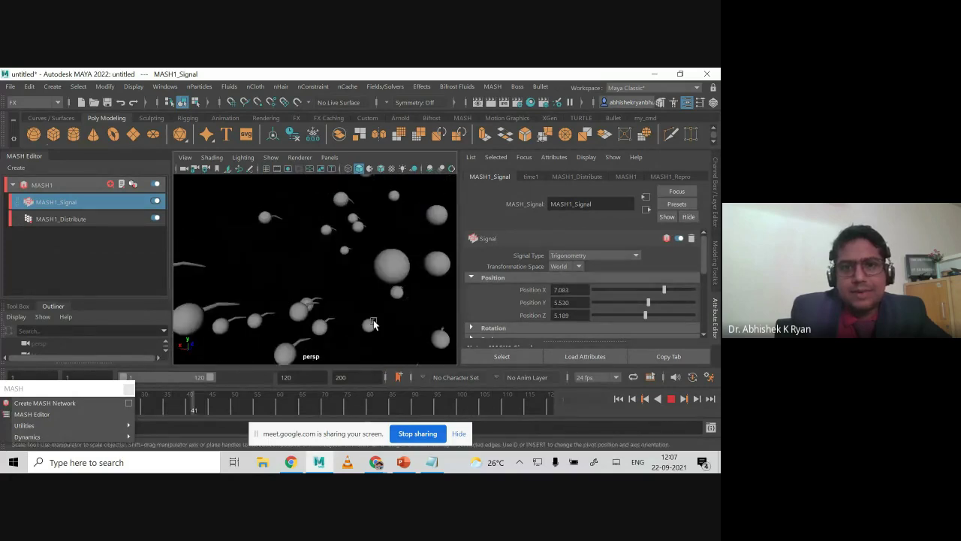
Set MASH1_Signal's Position X and Y to 0 and Z to about 1.67, and try the Curl Noise and Looping Noise types.
{"action": "left_click_drag", "start_coordinate": [662, 290], "coordinate": [586, 292]}
{"action": "left_click_drag", "start_coordinate": [648, 302], "coordinate": [610, 316]}
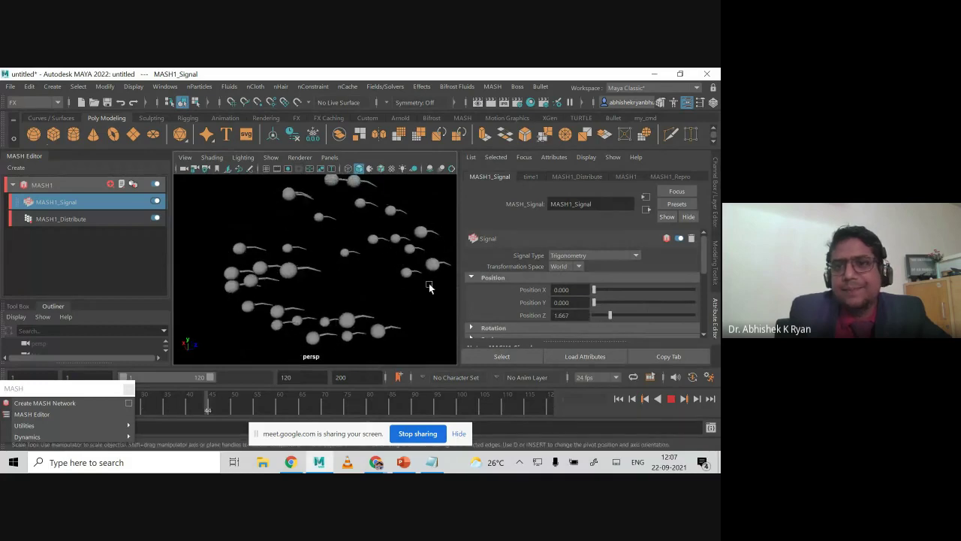
{"action": "left_click", "coordinate": [593, 256]}
{"action": "left_click", "coordinate": [574, 311]}
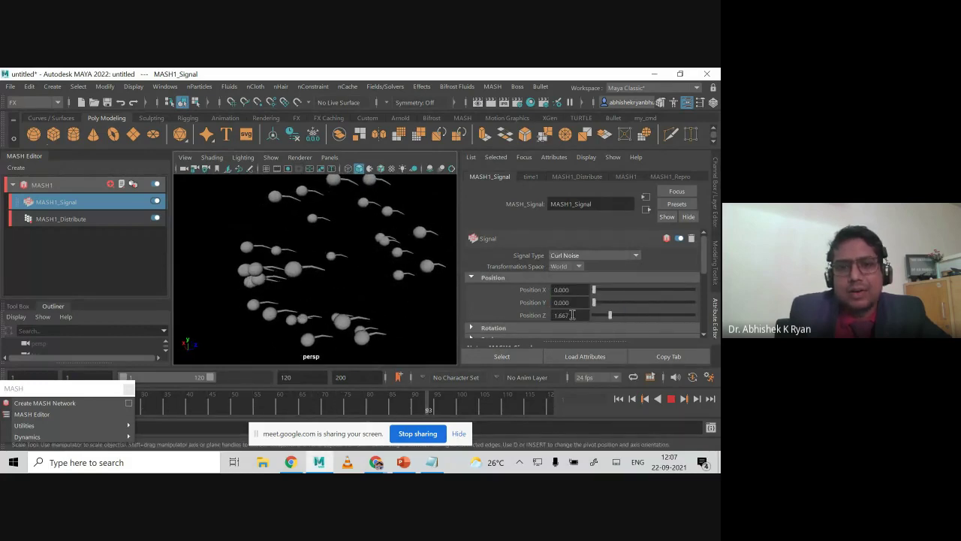
{"action": "left_click", "coordinate": [590, 255]}
{"action": "left_click", "coordinate": [573, 279]}
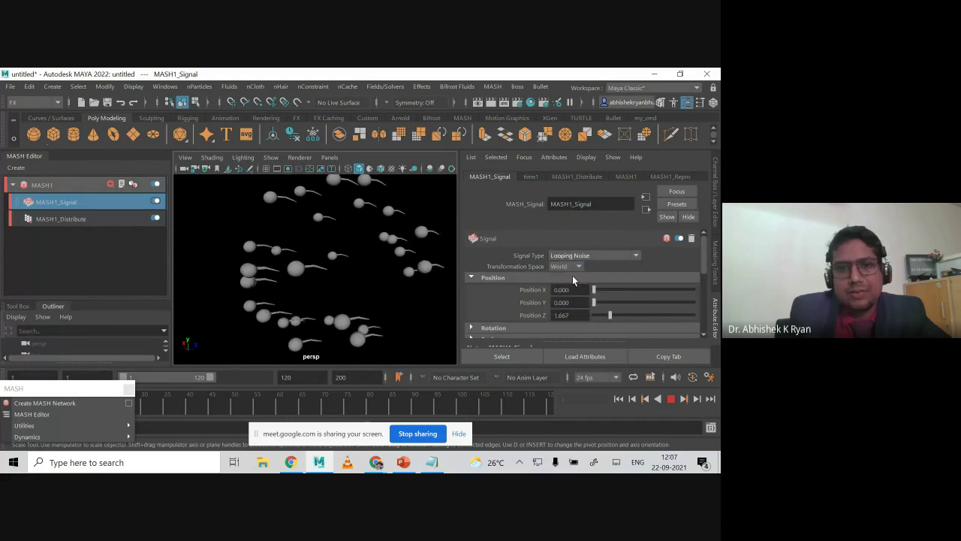
Set the Signal Type to 4D Noise and raise Position X to about 2.01 and Position Y to about 4.47.
{"action": "left_click", "coordinate": [578, 255]}
{"action": "left_click", "coordinate": [571, 269]}
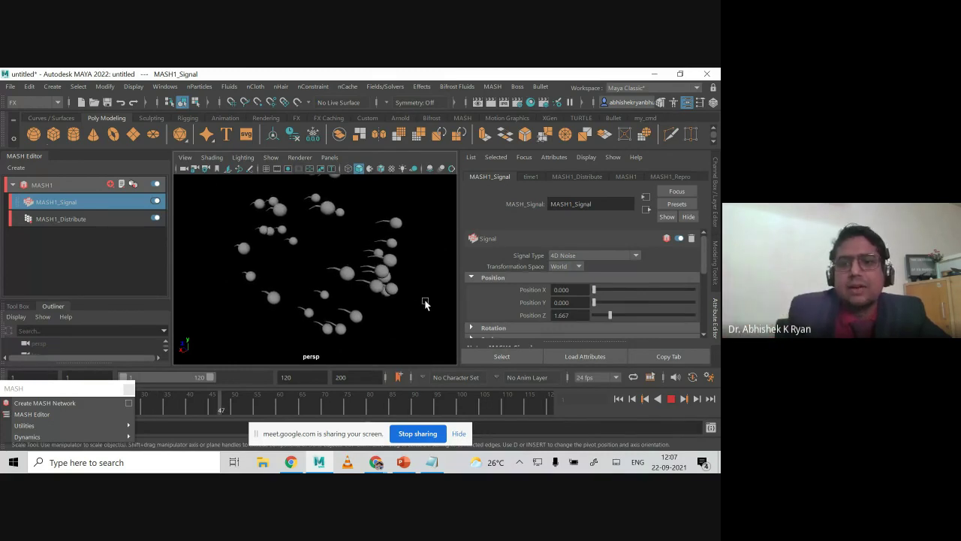
{"action": "mouse_move", "coordinate": [605, 302]}
{"action": "left_mouse_down"}
{"action": "mouse_move", "coordinate": [636, 299]}
{"action": "mouse_move", "coordinate": [613, 286]}
{"action": "left_mouse_up"}
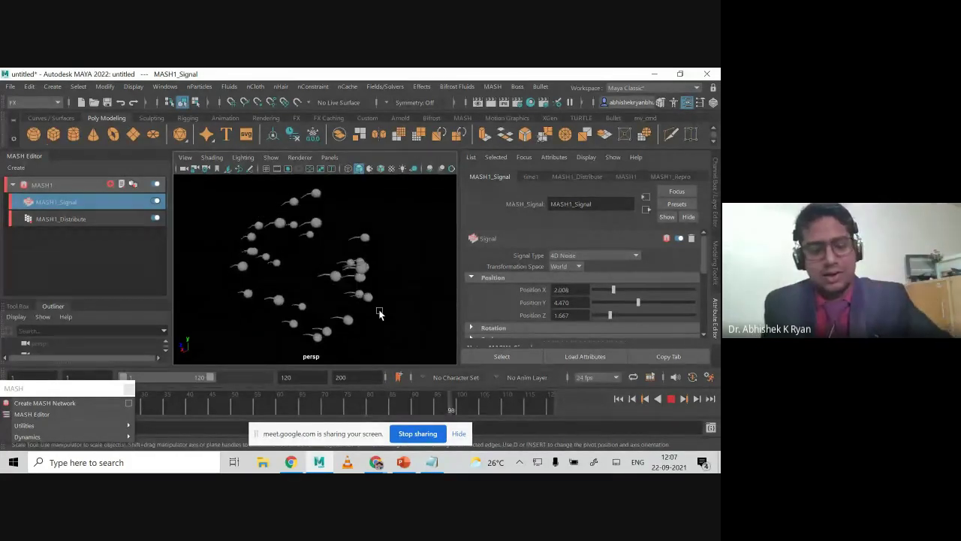
Close the floating MASH menu.
{"action": "mouse_move", "coordinate": [379, 314]}
{"action": "middle_mouse_down", "text": "alt"}
{"action": "mouse_move", "coordinate": [314, 294]}
{"action": "mouse_move", "coordinate": [381, 316]}
{"action": "middle_mouse_up", "text": "alt"}
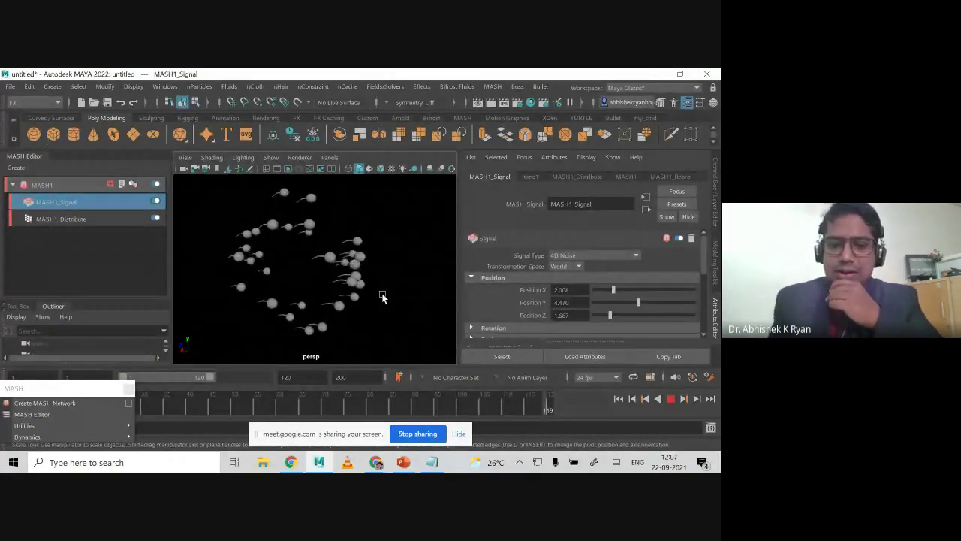
{"action": "key", "text": "alt+Tab"}
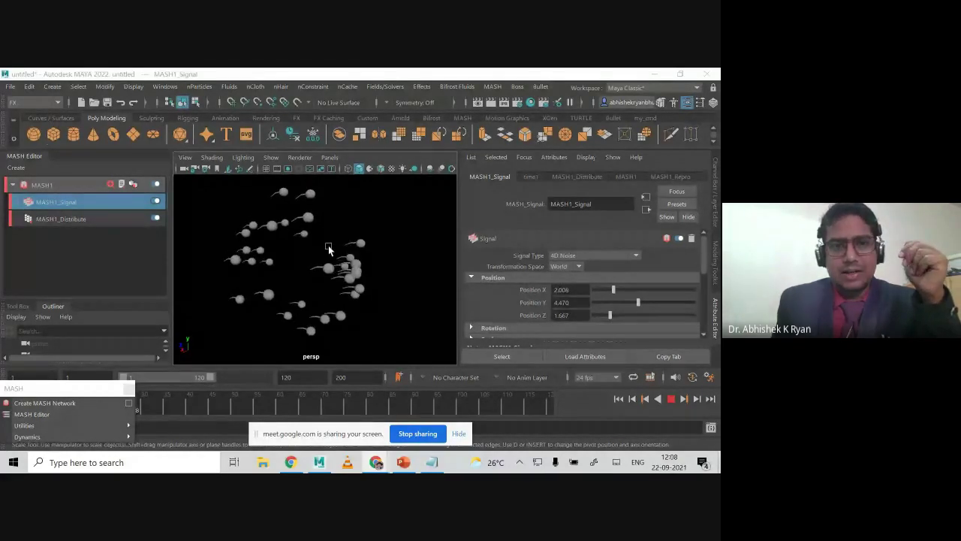
{"action": "left_click", "coordinate": [128, 388]}
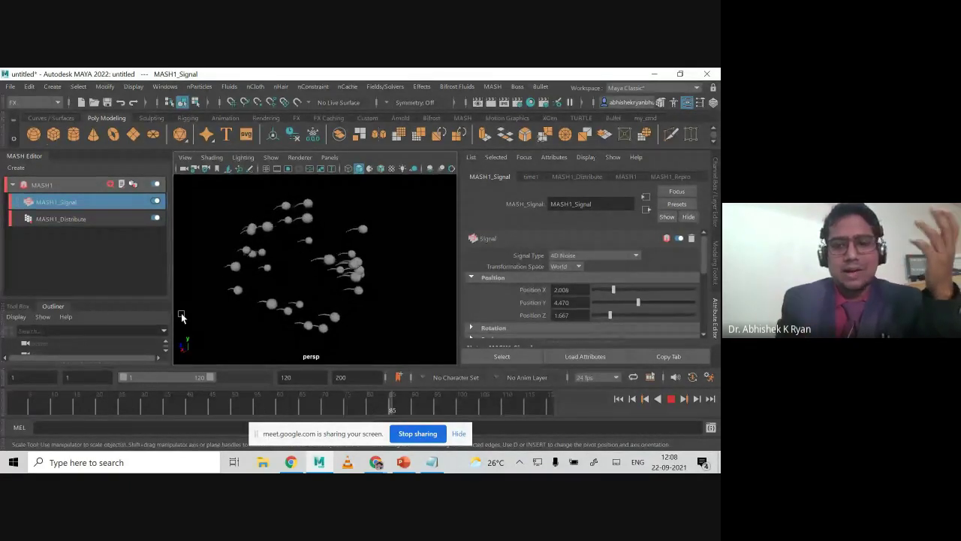
Stop the playback and add a Trails utility to MASH1 with Max Trails 213, Trail Length 51 and Trail Scale 4.42.
{"action": "left_click", "coordinate": [356, 288]}
{"action": "left_click", "coordinate": [577, 177]}
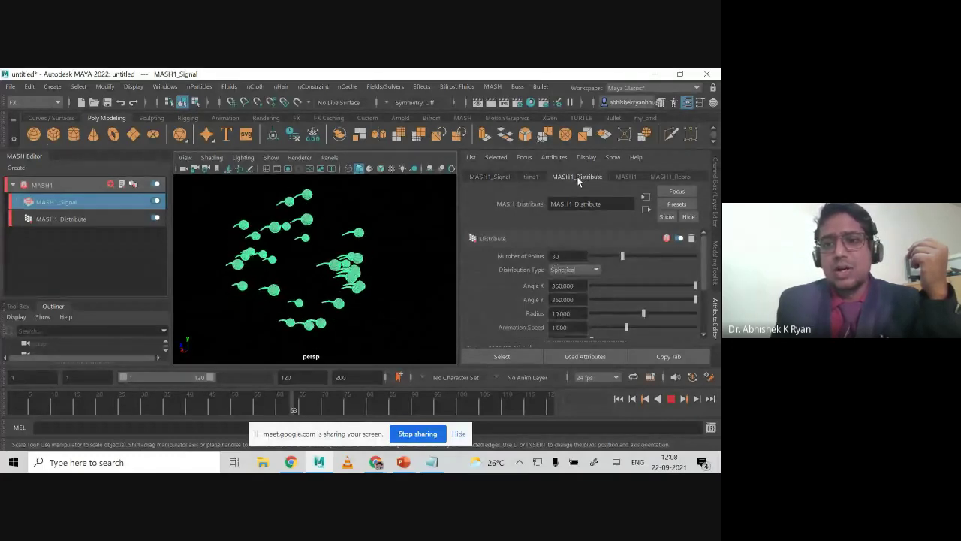
{"action": "left_click", "coordinate": [76, 186]}
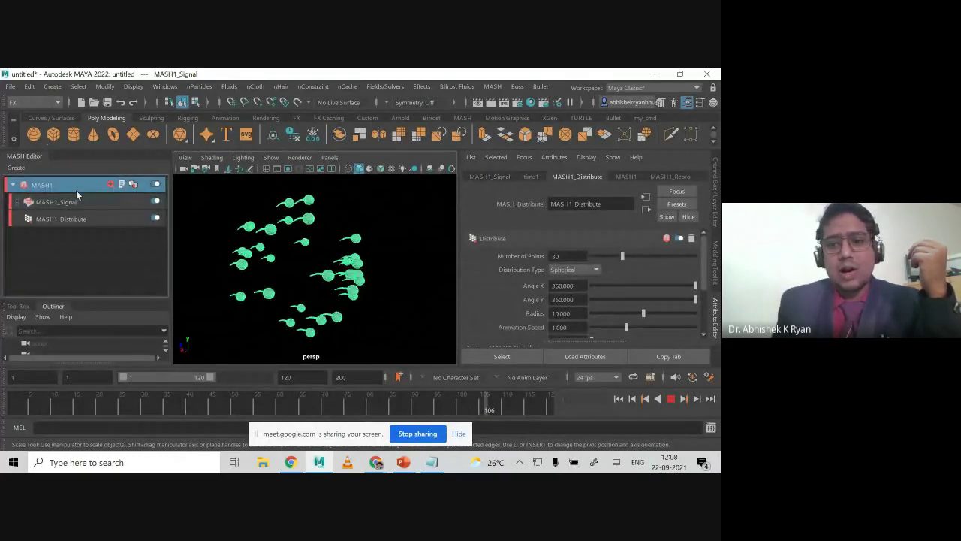
{"action": "left_click", "coordinate": [671, 399]}
{"action": "scroll", "coordinate": [505, 295], "scroll_direction": "down", "scroll_amount": 3}
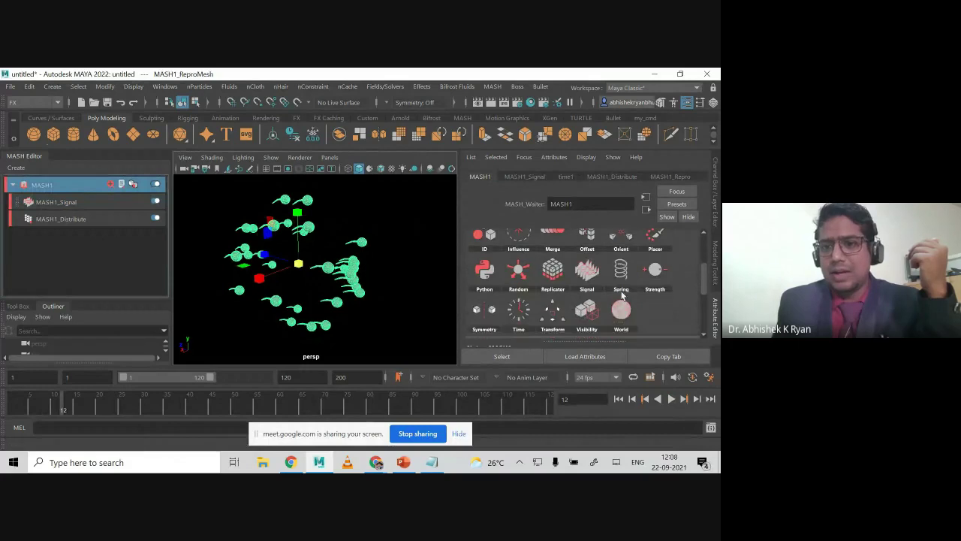
{"action": "scroll", "coordinate": [504, 295], "scroll_direction": "down", "scroll_amount": 1}
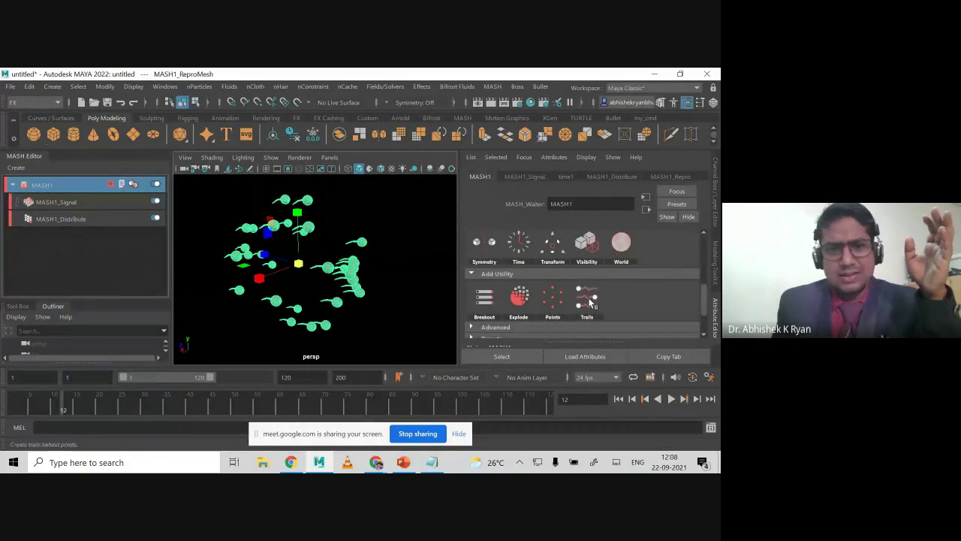
{"action": "left_click", "coordinate": [588, 300]}
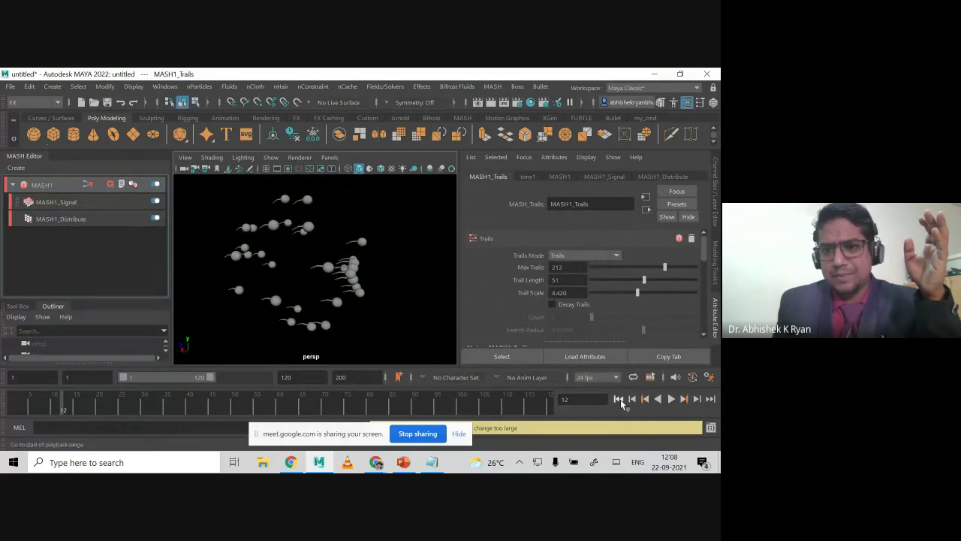
Play the animation to view the trails, stop it and select the trails mesh.
{"action": "left_click", "coordinate": [671, 399]}
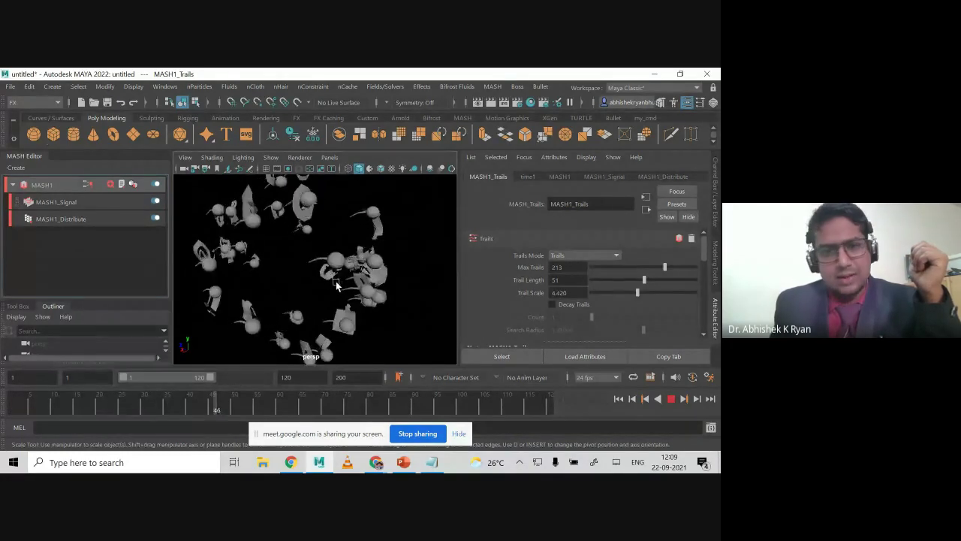
{"action": "left_click", "coordinate": [671, 400]}
{"action": "scroll", "coordinate": [318, 275], "scroll_direction": "down", "scroll_amount": 2}
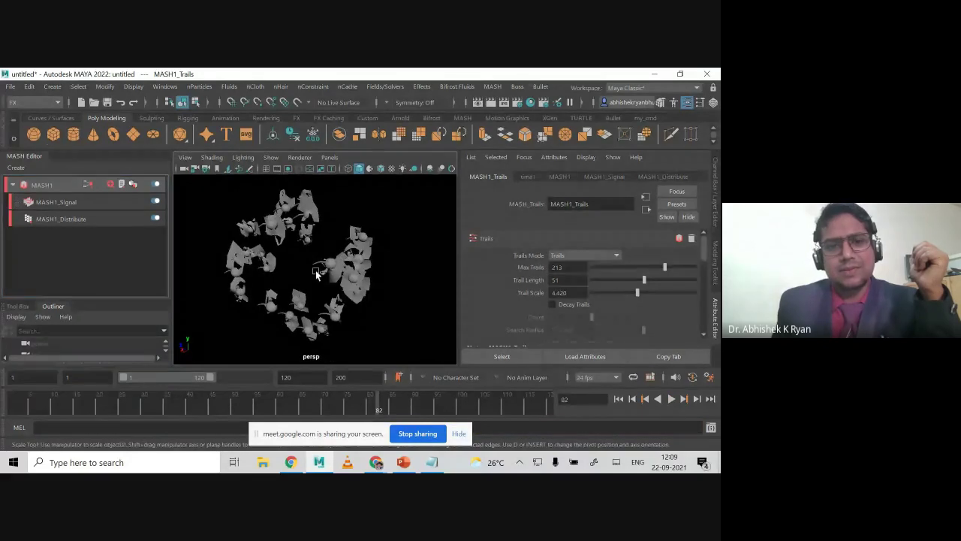
{"action": "left_click", "coordinate": [378, 299]}
{"action": "left_click", "coordinate": [375, 297]}
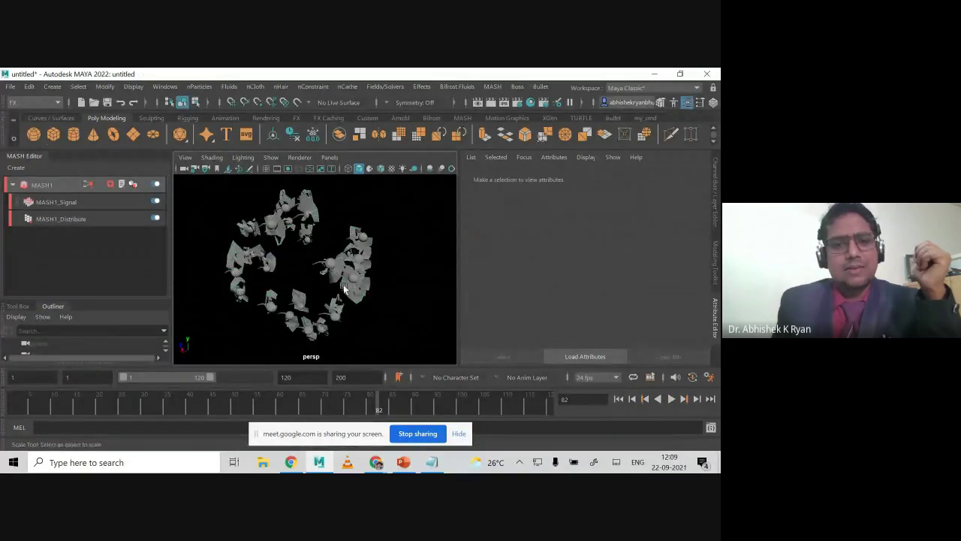
Undo the latest changes back to Max Trails 100 and replay the animation, stopping at frame 34.
{"action": "left_click", "coordinate": [107, 205]}
{"action": "key", "text": "ctrl+z"}
{"action": "key", "text": "ctrl+z"}
{"action": "key", "text": "ctrl+z"}
{"action": "key", "text": "ctrl+z"}
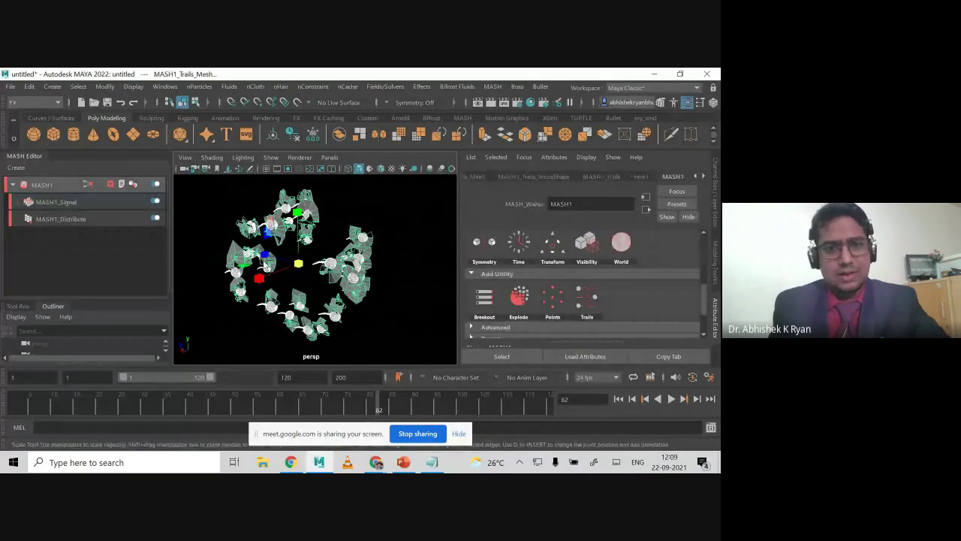
{"action": "left_click", "coordinate": [671, 401]}
{"action": "left_click", "coordinate": [671, 402]}
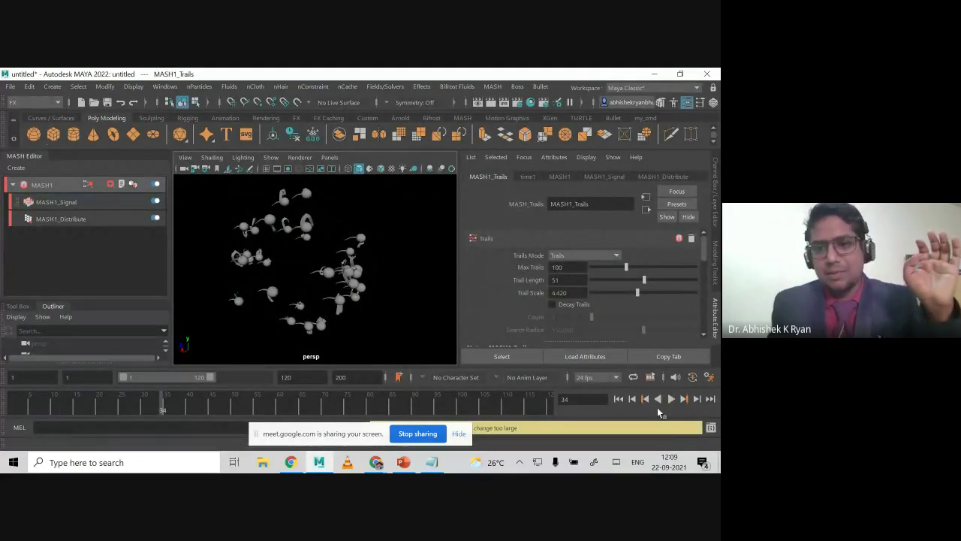
Assign a new Lambert material to the distributed spheres and set its Color to red with full saturation and a value of 0.5.
{"action": "left_click", "coordinate": [357, 276]}
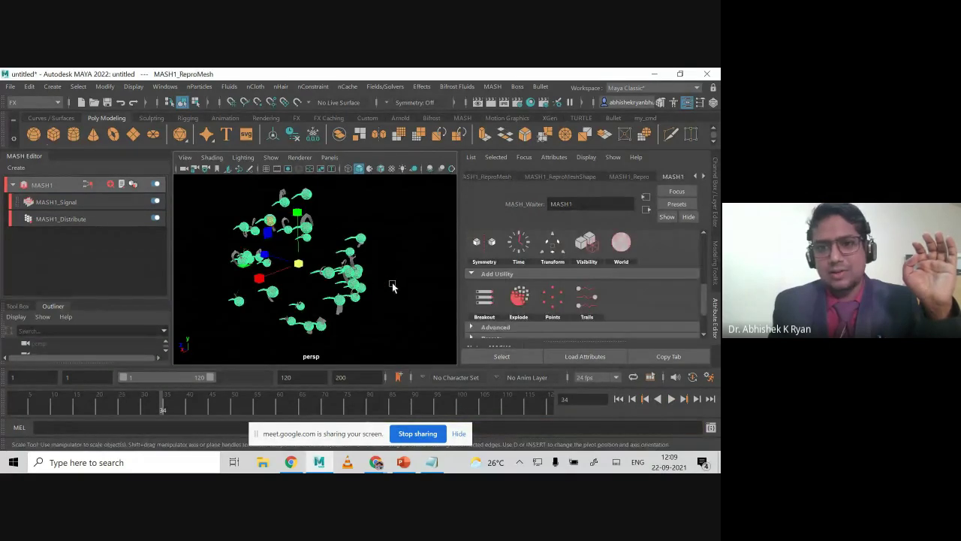
{"action": "right_click", "coordinate": [349, 271]}
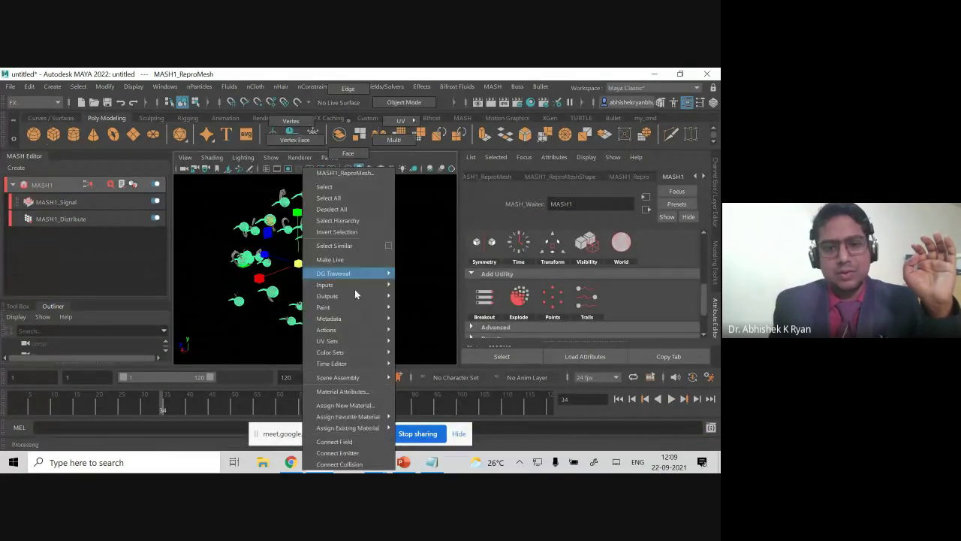
{"action": "left_click", "coordinate": [347, 406]}
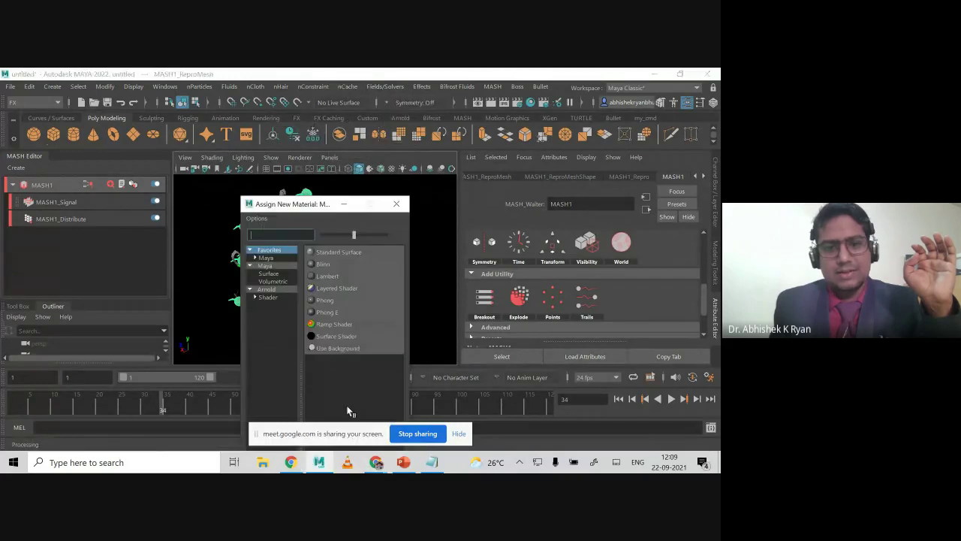
{"action": "left_click", "coordinate": [326, 277]}
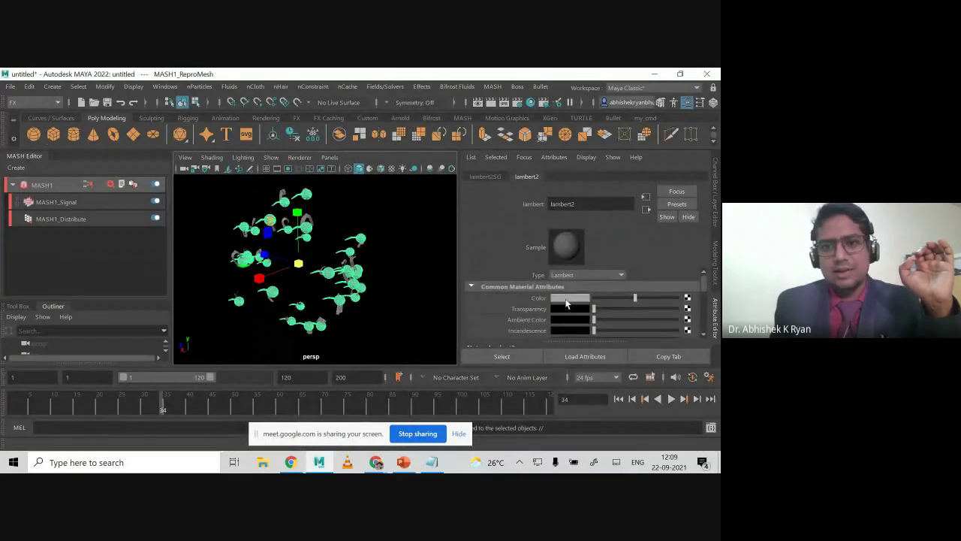
{"action": "left_click", "coordinate": [571, 298]}
{"action": "left_click", "coordinate": [591, 338]}
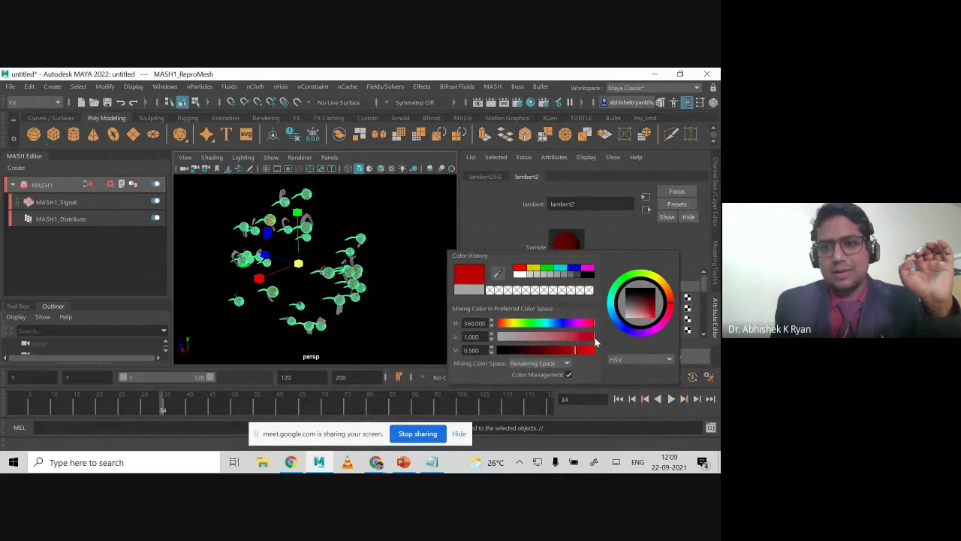
{"action": "left_click", "coordinate": [403, 266]}
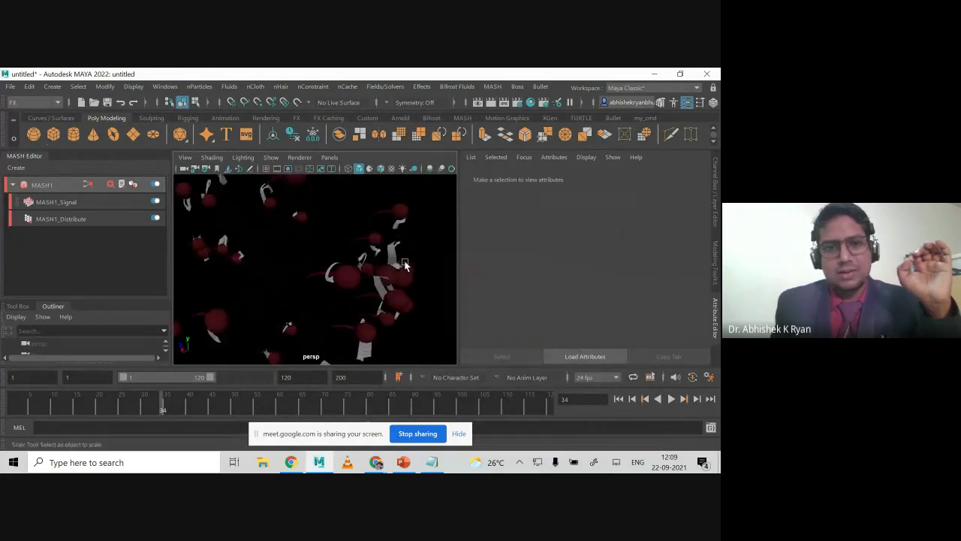
Switch the viewport background to the blue gradient and play the animation of the red spheres to frame 68.
{"action": "key", "text": "alt+b"}
{"action": "key", "text": "alt+b"}
{"action": "key", "text": "alt+b"}
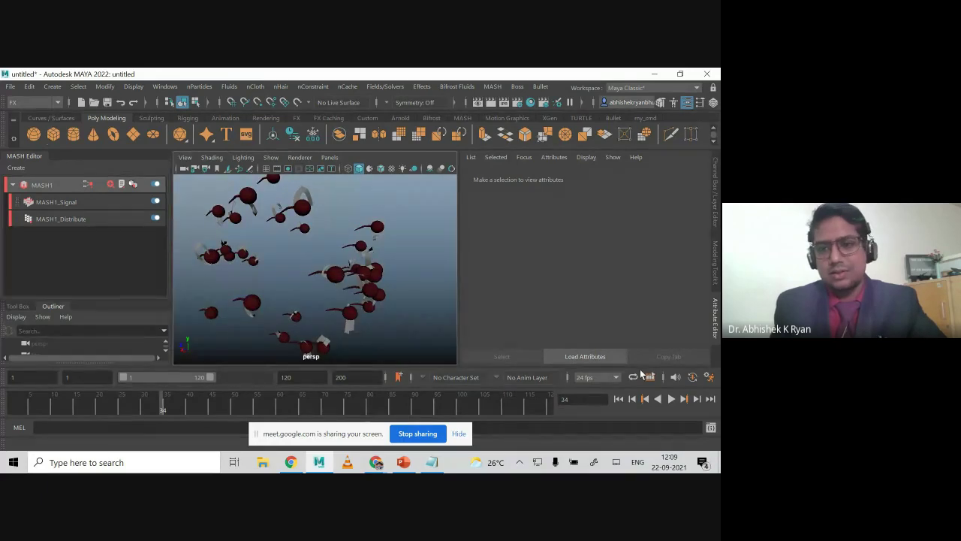
{"action": "left_click", "coordinate": [672, 399]}
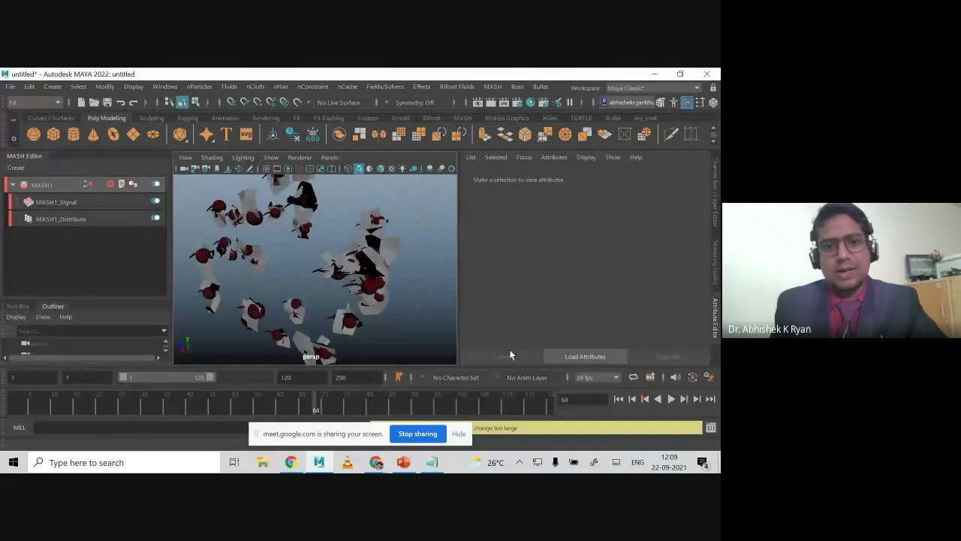
Select the spheres and look through the MASH1, MASH1_Signal and MASH1_Distribute nodes.
{"action": "left_click", "coordinate": [370, 295]}
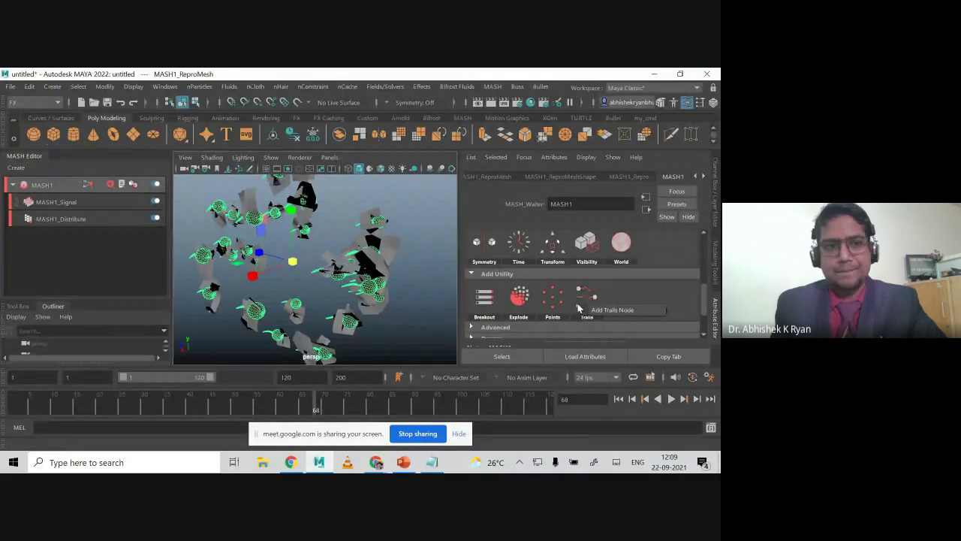
{"action": "left_click", "coordinate": [83, 205]}
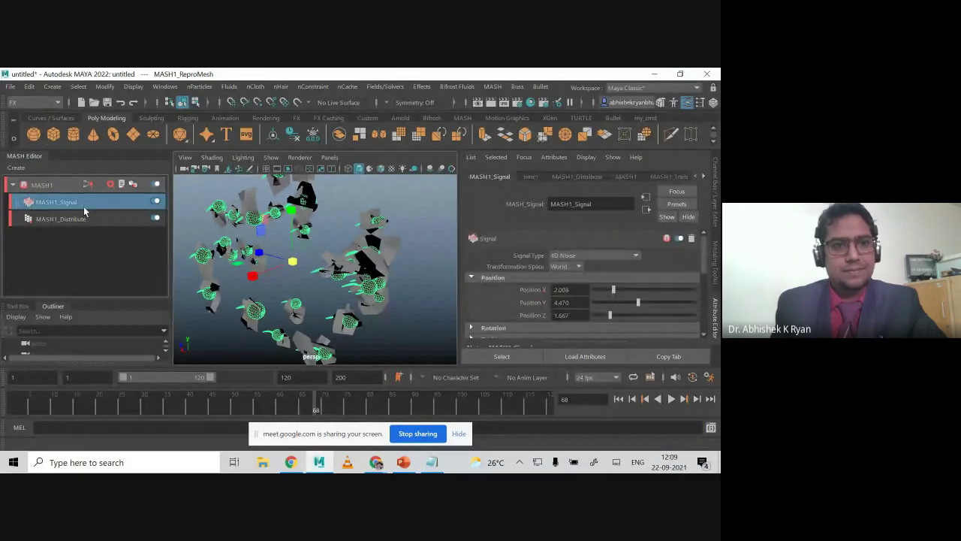
{"action": "left_click", "coordinate": [94, 220]}
{"action": "left_click", "coordinate": [400, 293]}
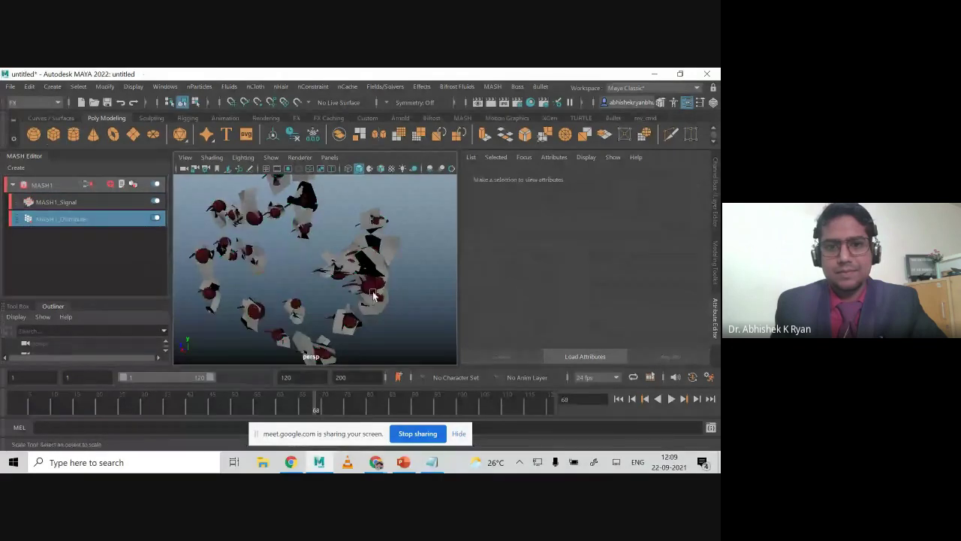
Assign a new Lambert material to the distributed spheres, connect a Checker texture to its Color and turn on textured display.
{"action": "left_click", "coordinate": [375, 294]}
{"action": "right_click_drag", "start_coordinate": [368, 292], "coordinate": [379, 412]}
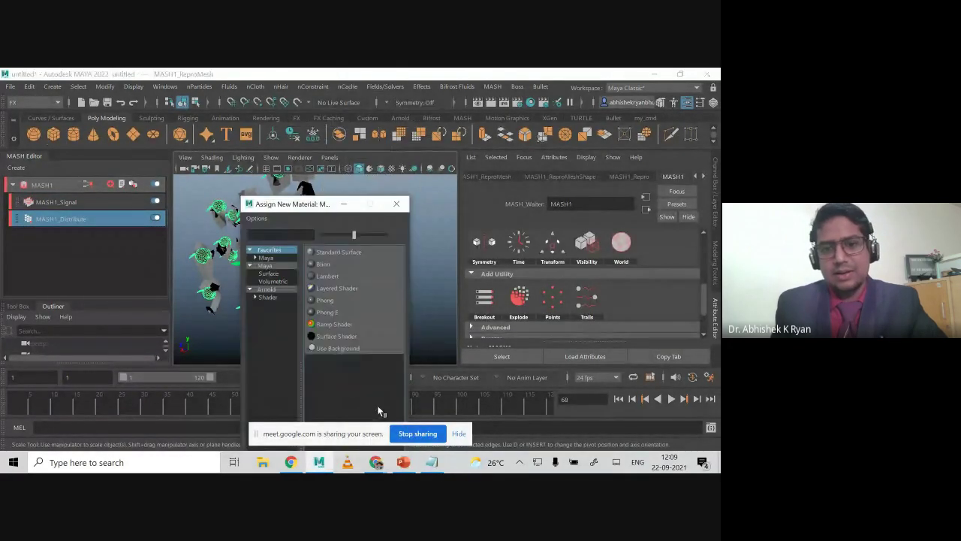
{"action": "left_click", "coordinate": [329, 276]}
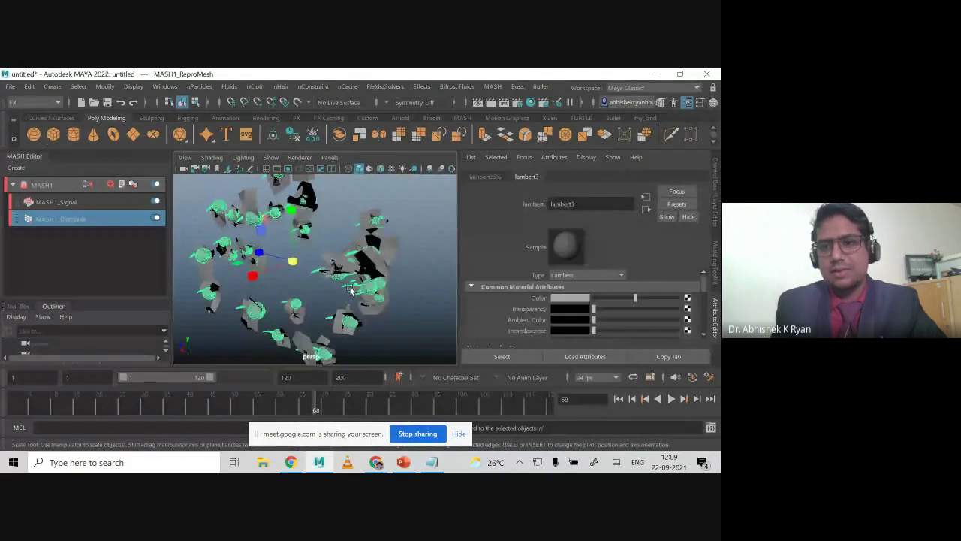
{"action": "left_click", "coordinate": [687, 297]}
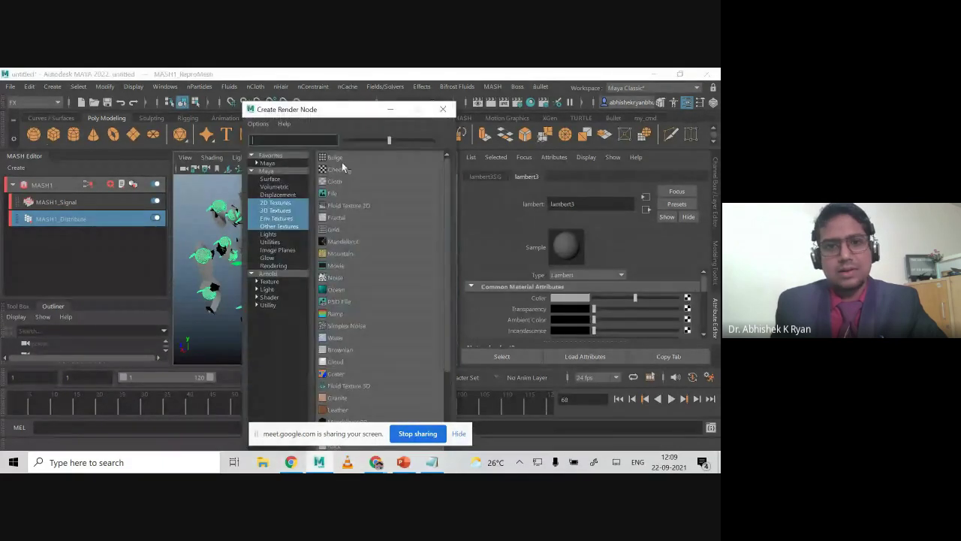
{"action": "left_click", "coordinate": [334, 170]}
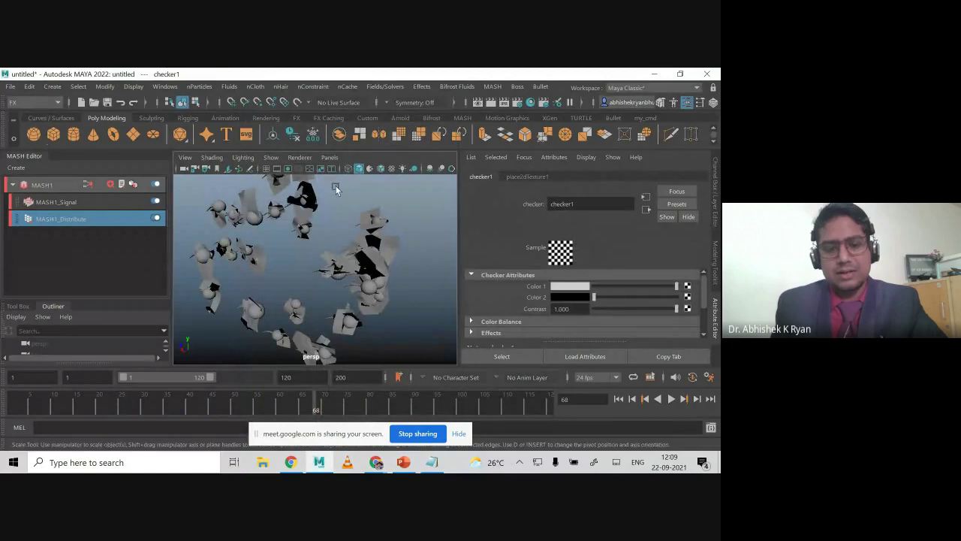
{"action": "scroll", "coordinate": [383, 286], "scroll_direction": "up", "scroll_amount": 3}
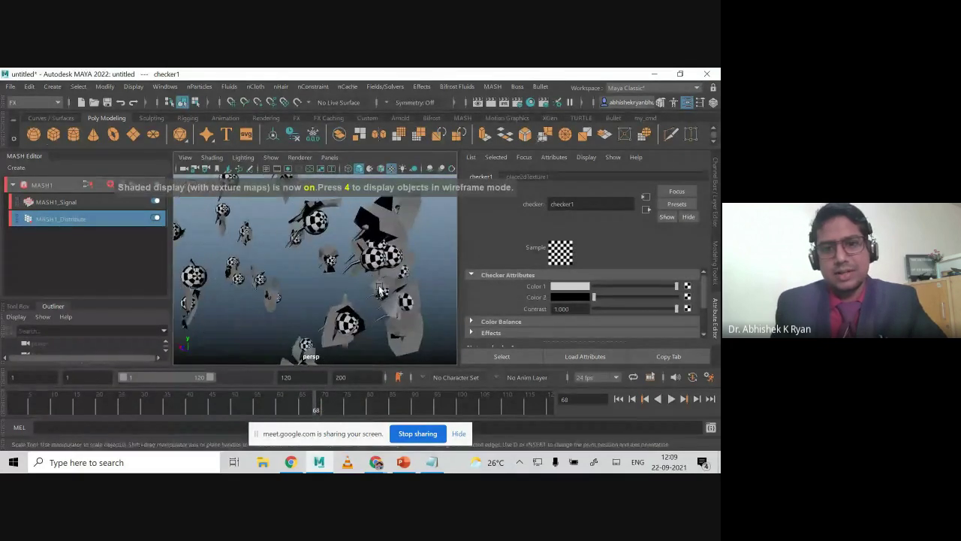
Play the animation of the checkered spheres, stop it and return to frame 1 with all spheres in view.
{"action": "left_click", "coordinate": [671, 399]}
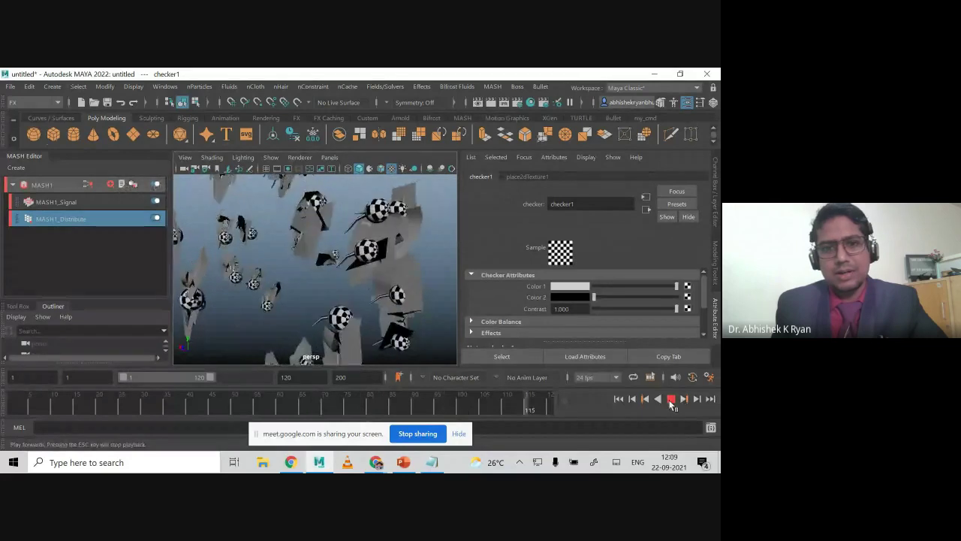
{"action": "left_click", "coordinate": [671, 399]}
{"action": "left_click", "coordinate": [671, 399]}
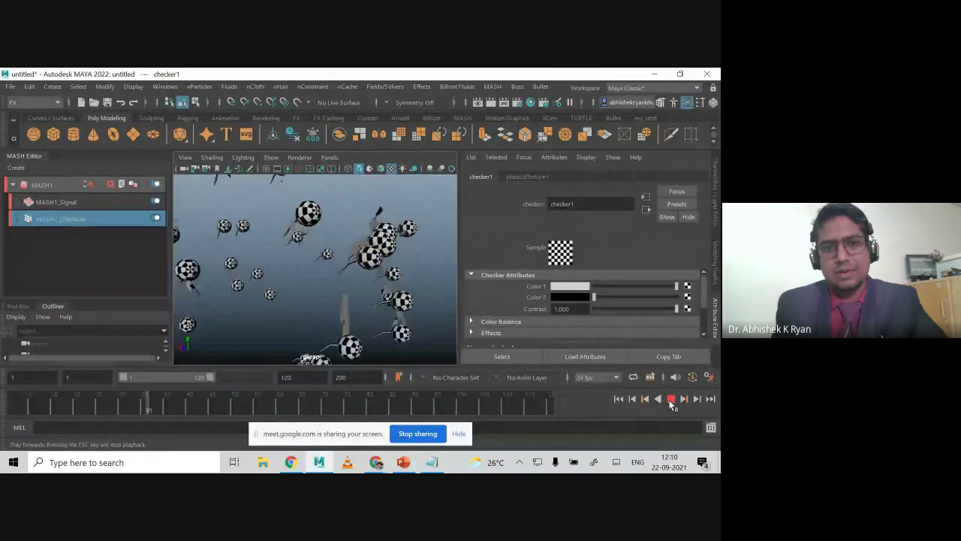
{"action": "left_click", "coordinate": [670, 399]}
{"action": "left_click", "coordinate": [619, 399]}
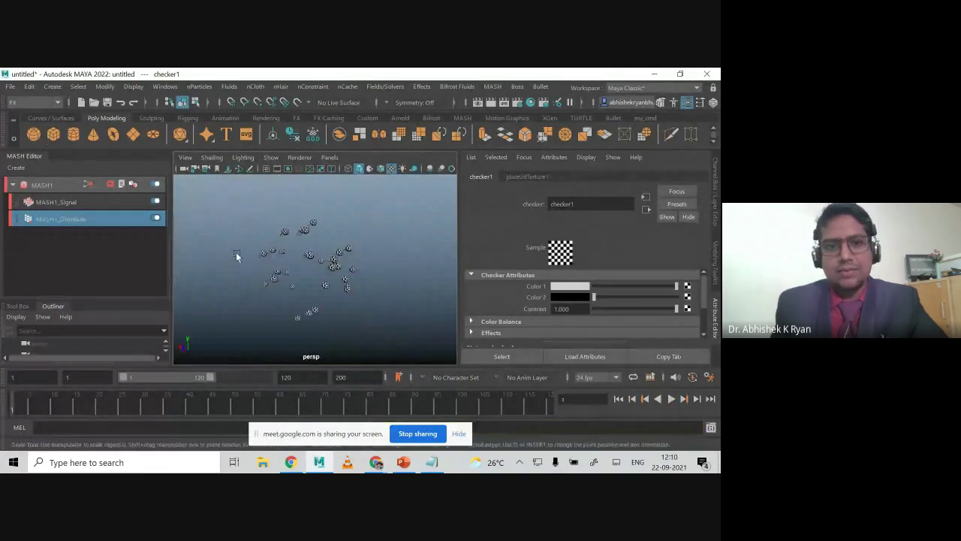
{"action": "right_click_drag", "start_coordinate": [345, 281], "coordinate": [299, 272], "text": "alt"}
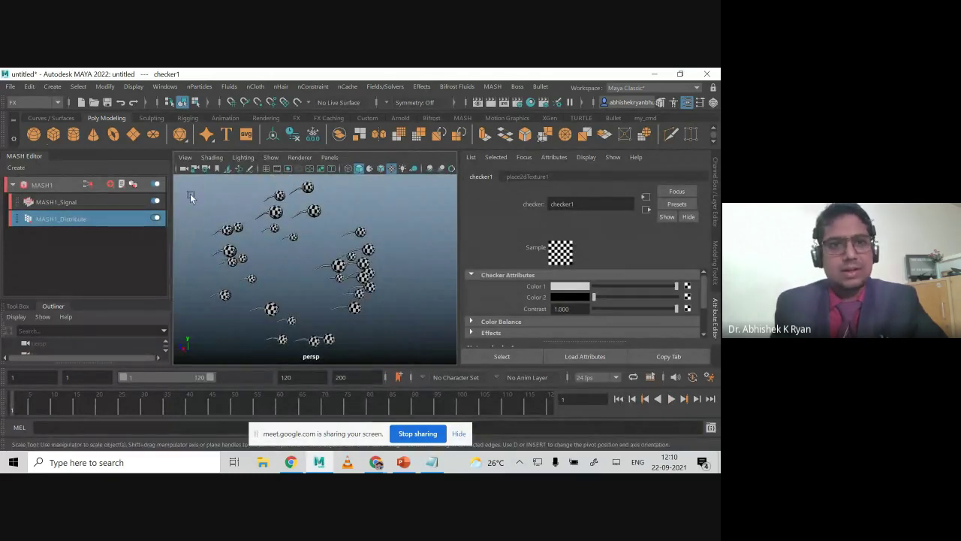
Open the Hypershade and graph the network of the checkered Lambert material.
{"action": "left_click", "coordinate": [159, 88]}
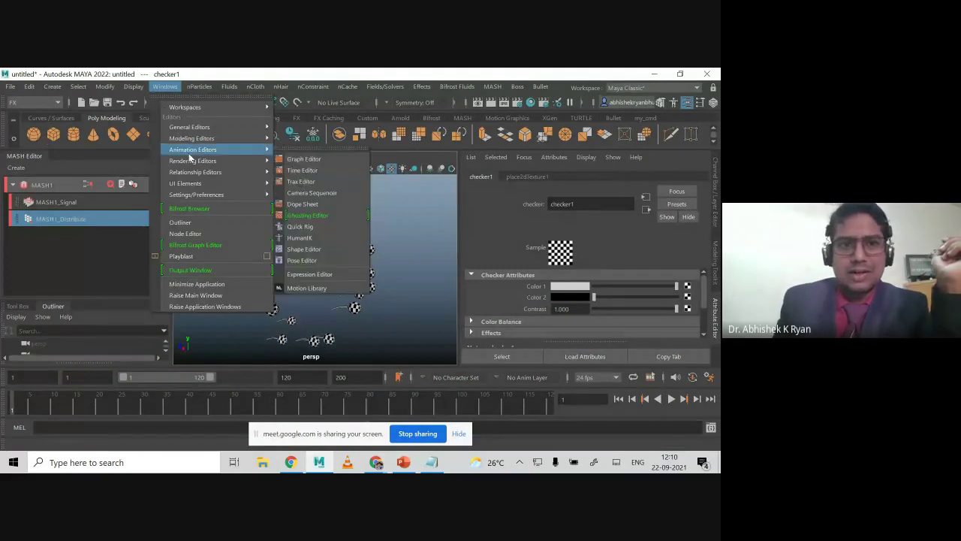
{"action": "mouse_move", "coordinate": [208, 143]}
{"action": "mouse_move", "coordinate": [217, 126]}
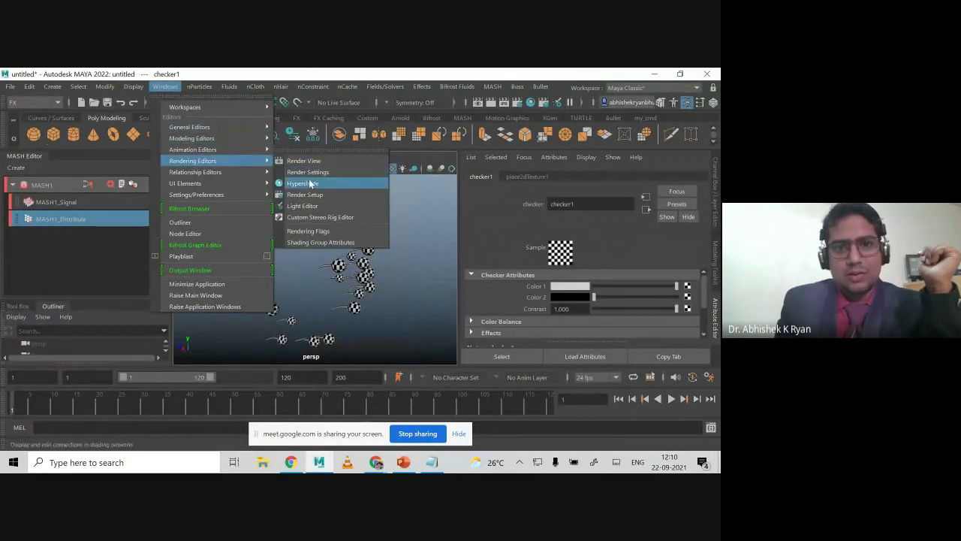
{"action": "left_click", "coordinate": [312, 166]}
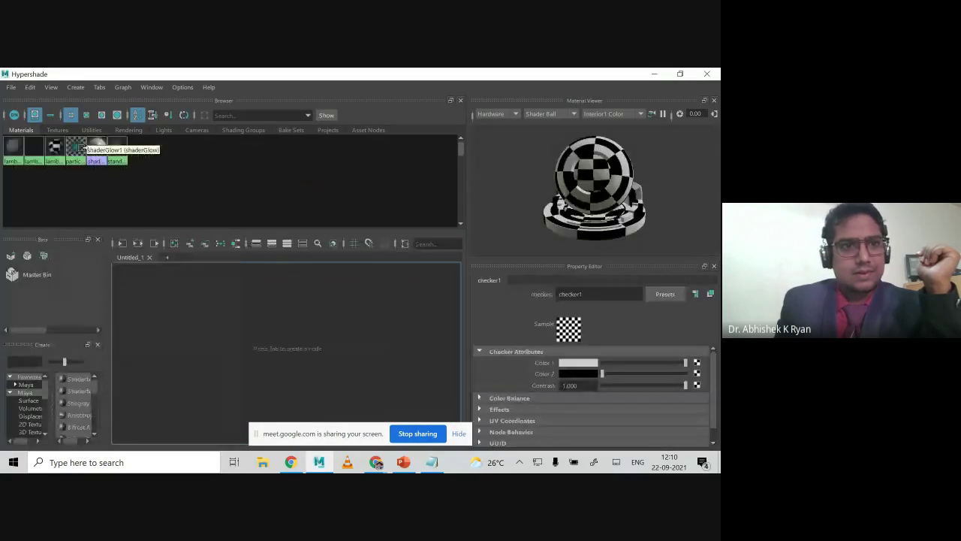
{"action": "right_click_drag", "start_coordinate": [55, 147], "coordinate": [90, 179]}
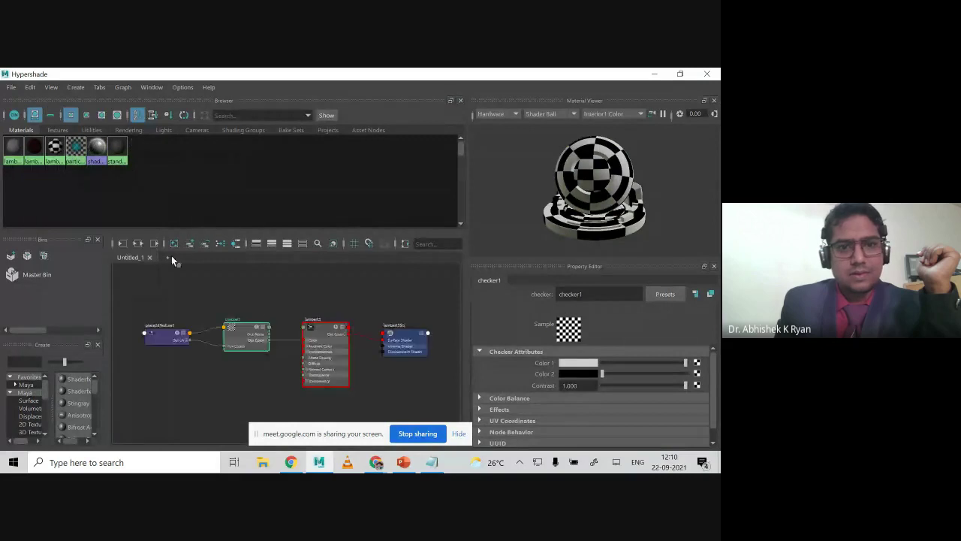
{"action": "scroll", "coordinate": [300, 330], "scroll_direction": "down", "scroll_amount": 2}
Delete the checker and place2dTexture nodes from the Lambert material's network and minimise the Hypershade.
{"action": "left_click_drag", "start_coordinate": [424, 304], "coordinate": [289, 391]}
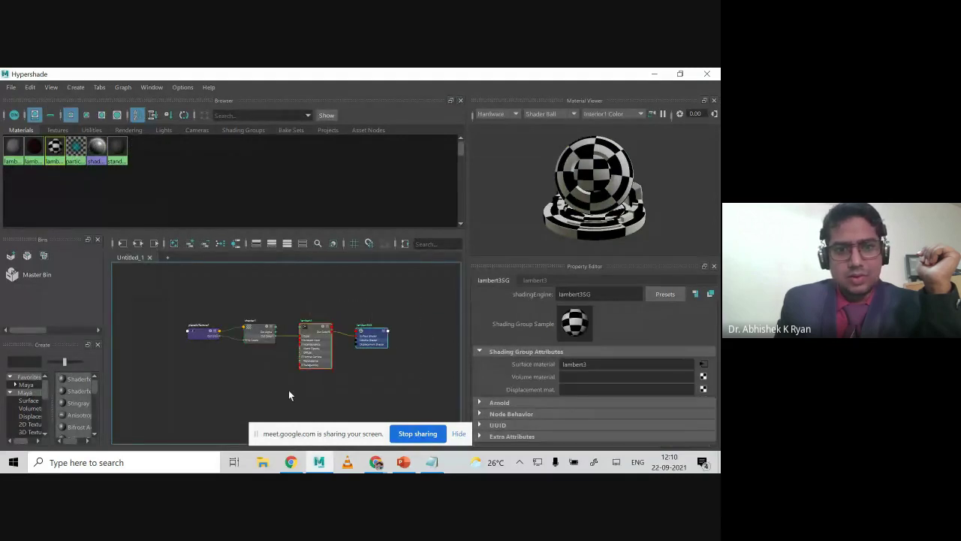
{"action": "scroll", "coordinate": [290, 391], "scroll_direction": "up", "scroll_amount": 4}
{"action": "scroll", "coordinate": [324, 363], "scroll_direction": "down", "scroll_amount": 2}
{"action": "left_click_drag", "start_coordinate": [290, 275], "coordinate": [129, 342]}
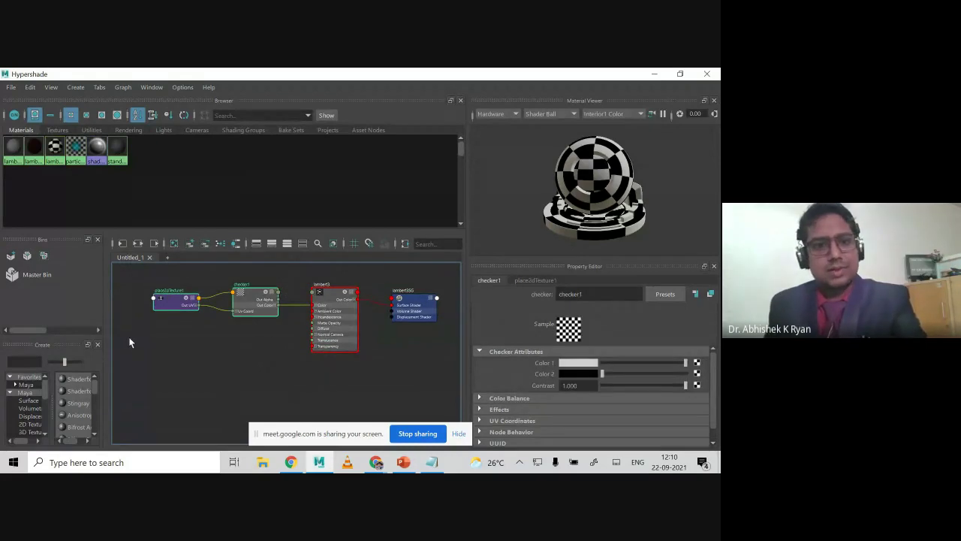
{"action": "key", "text": "Delete"}
{"action": "left_click", "coordinate": [654, 74]}
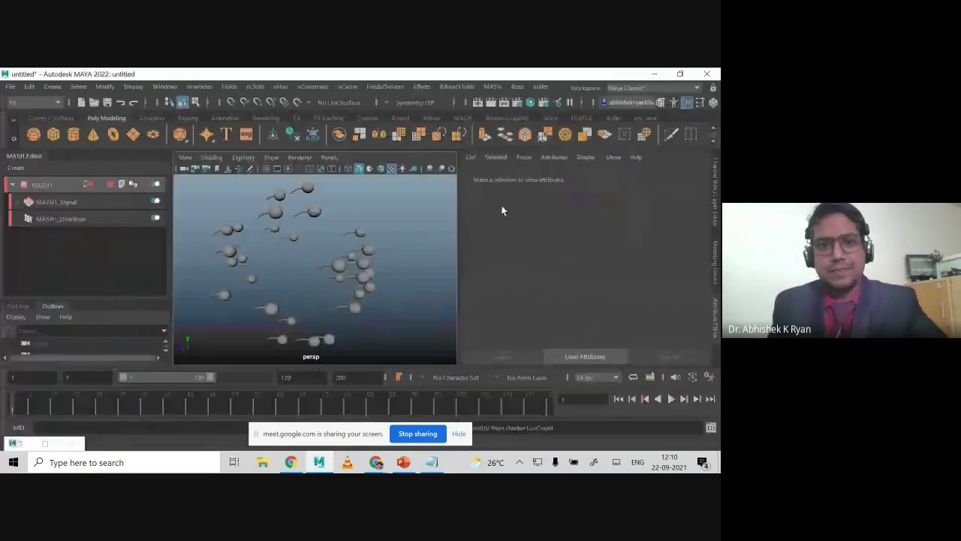
Select the distributed spheres, switch to Chrome and search Google Images for "blood cell texture" in a new tab.
{"action": "left_click", "coordinate": [374, 256]}
{"action": "left_click", "coordinate": [293, 462]}
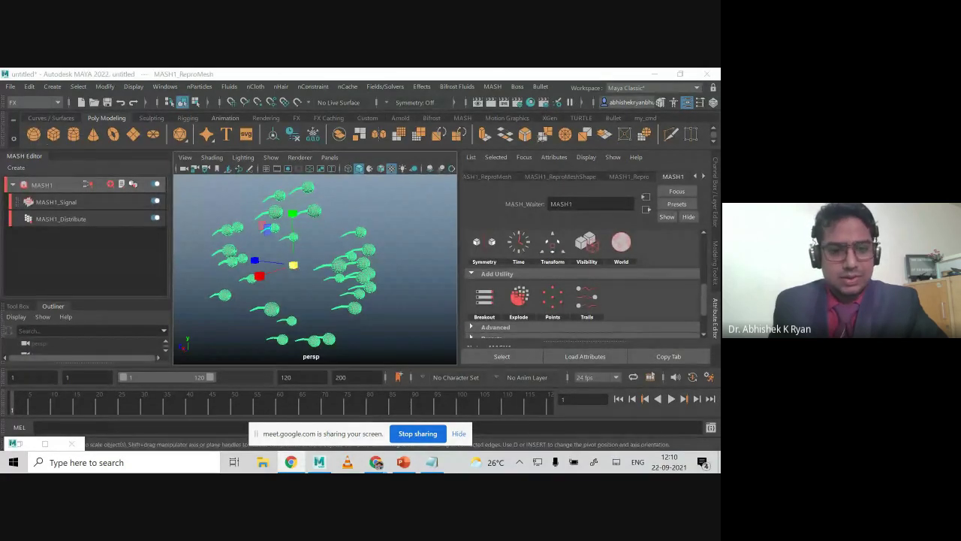
{"action": "key", "text": "alt+Tab"}
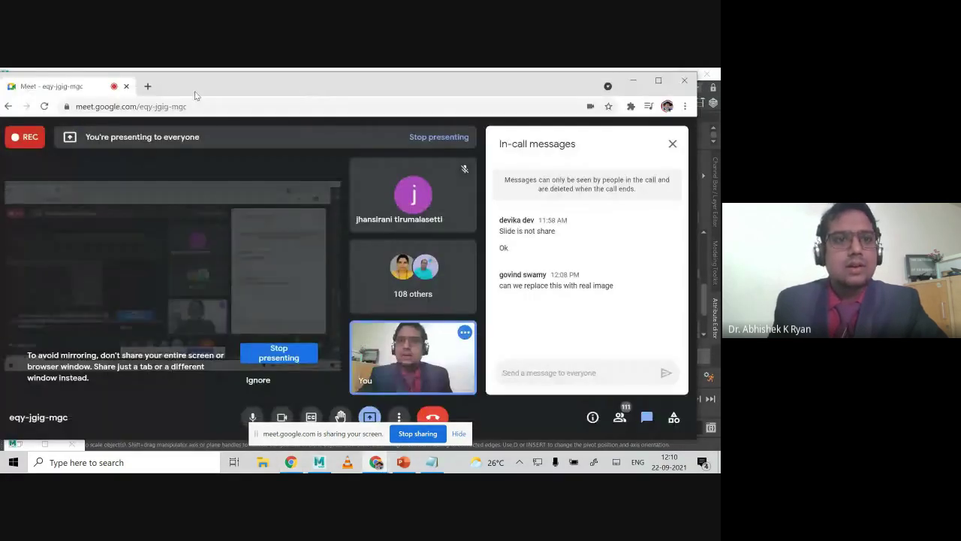
{"action": "left_click", "coordinate": [147, 87]}
{"action": "type", "text": "google.com"}
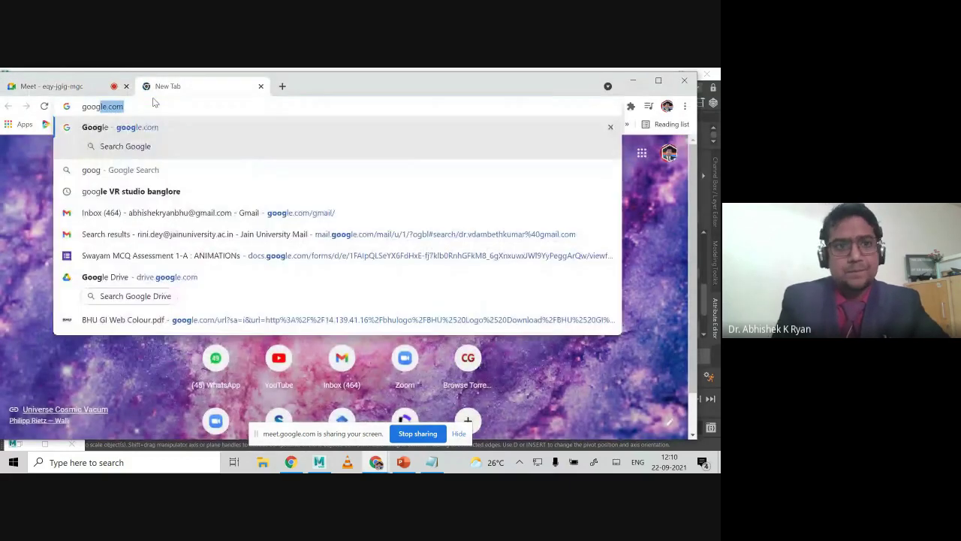
{"action": "key", "text": "Return"}
{"action": "left_click", "coordinate": [242, 224]}
{"action": "type", "text": "blood cel"}
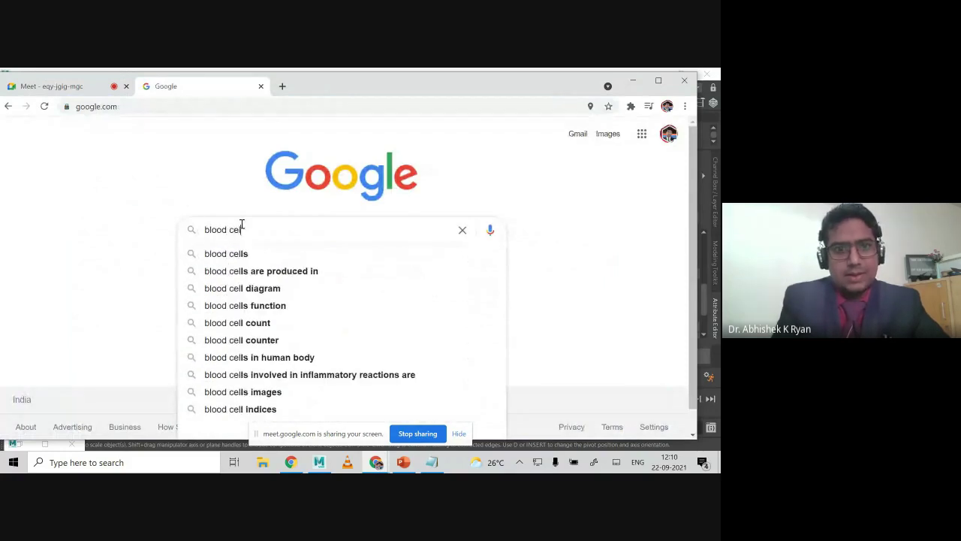
{"action": "type", "text": "l texture"}
{"action": "key", "text": "Return"}
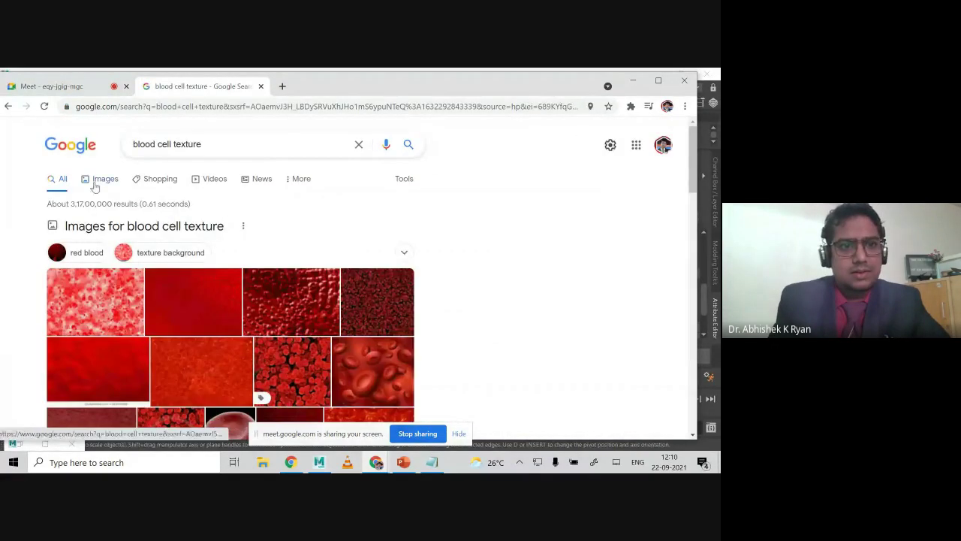
{"action": "left_click", "coordinate": [104, 179]}
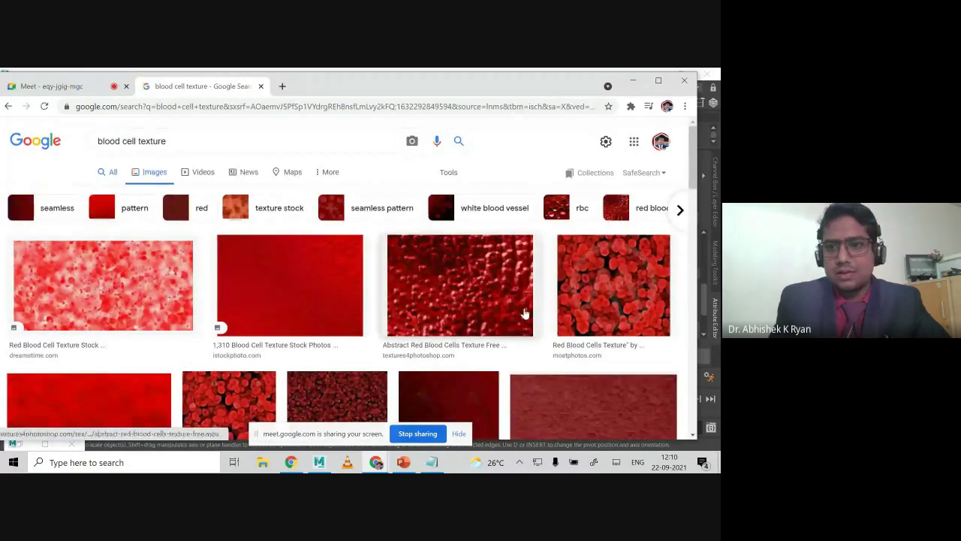
Save the 800 x 800 Dreamstime red blood cell texture as a JPEG in Downloads and switch back to Maya.
{"action": "scroll", "coordinate": [185, 283], "scroll_direction": "down", "scroll_amount": 1}
{"action": "scroll", "coordinate": [185, 283], "scroll_direction": "down", "scroll_amount": 4}
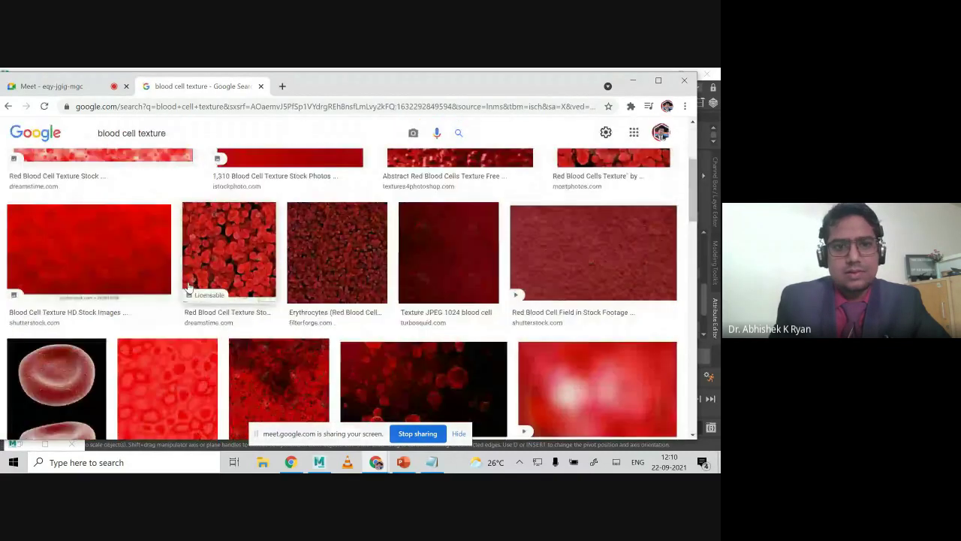
{"action": "left_click", "coordinate": [229, 261]}
{"action": "scroll", "coordinate": [335, 305], "scroll_direction": "down", "scroll_amount": 3}
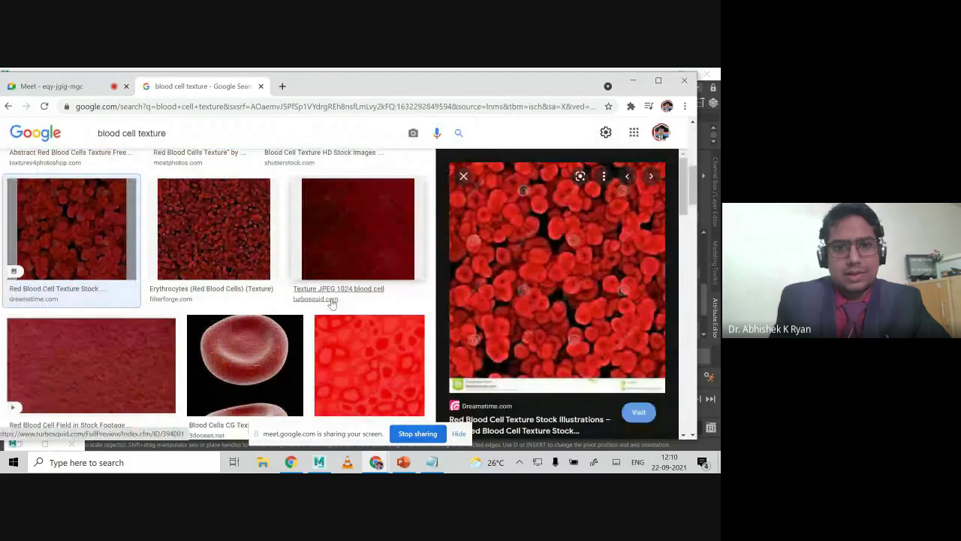
{"action": "scroll", "coordinate": [332, 303], "scroll_direction": "down", "scroll_amount": 1}
{"action": "left_click", "coordinate": [371, 360]}
{"action": "right_click", "coordinate": [510, 270]}
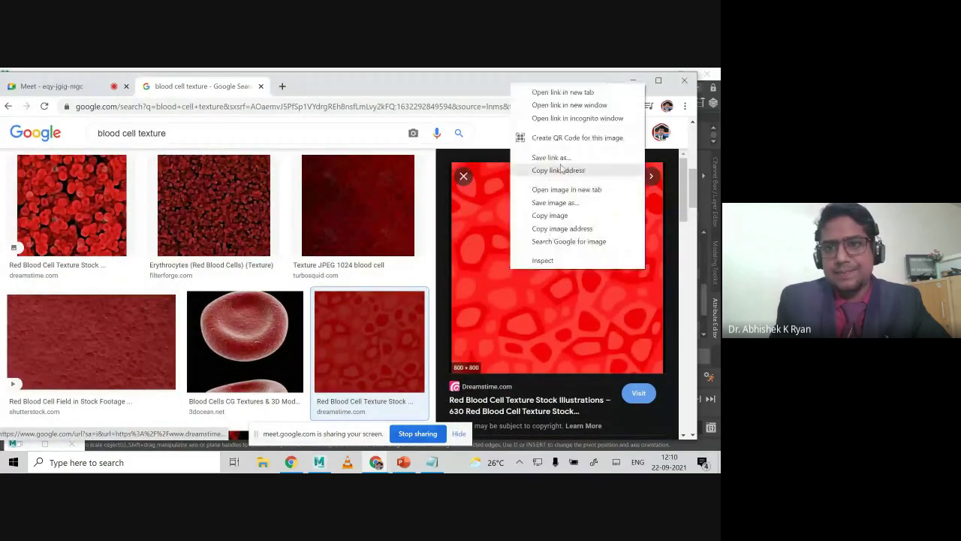
{"action": "left_click", "coordinate": [567, 213]}
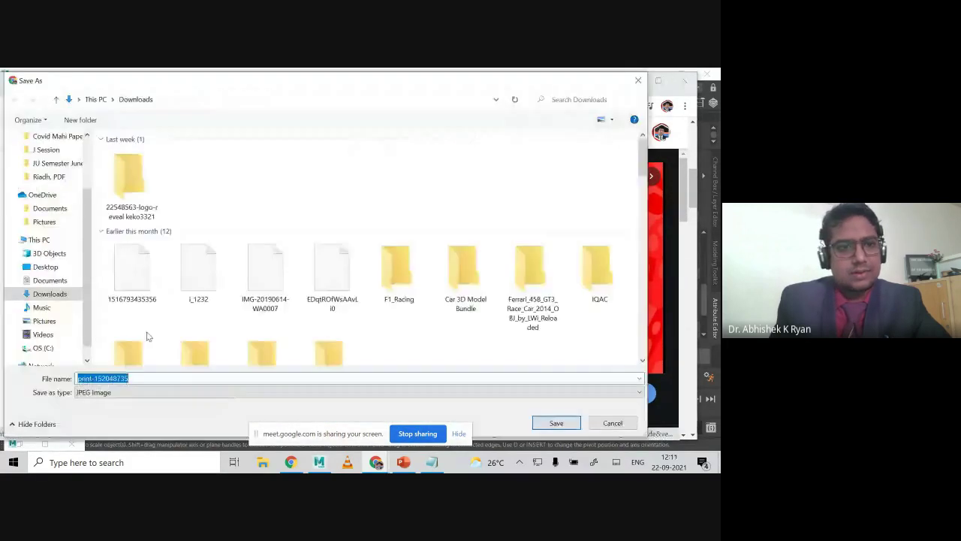
{"action": "left_click", "coordinate": [556, 426]}
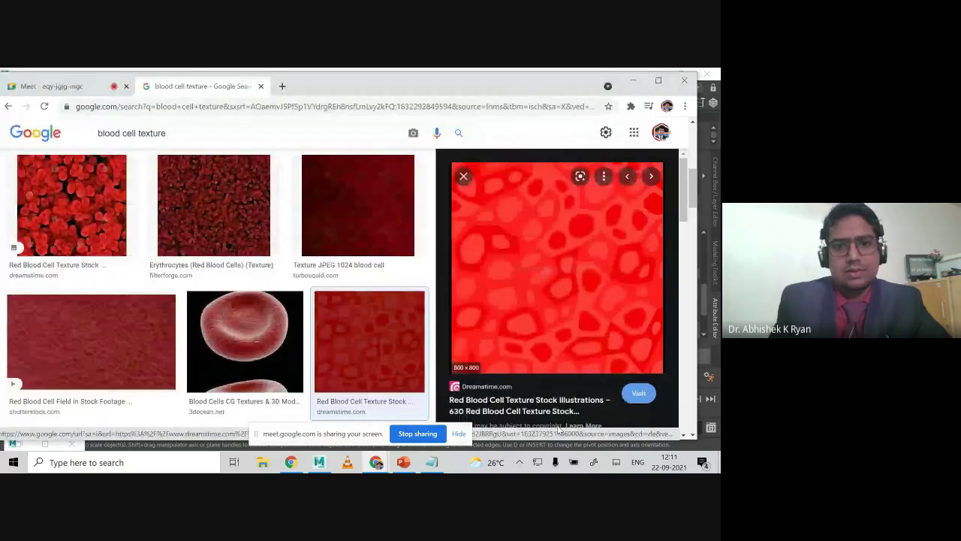
{"action": "left_click", "coordinate": [631, 81]}
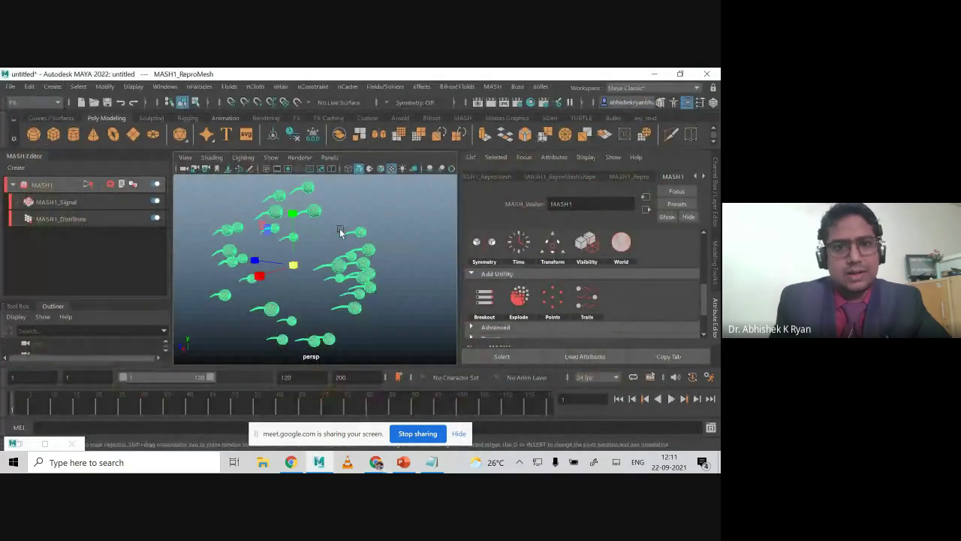
Assign a new Lambert material to the selected spheres and connect a File texture to its Color.
{"action": "right_click", "coordinate": [362, 233]}
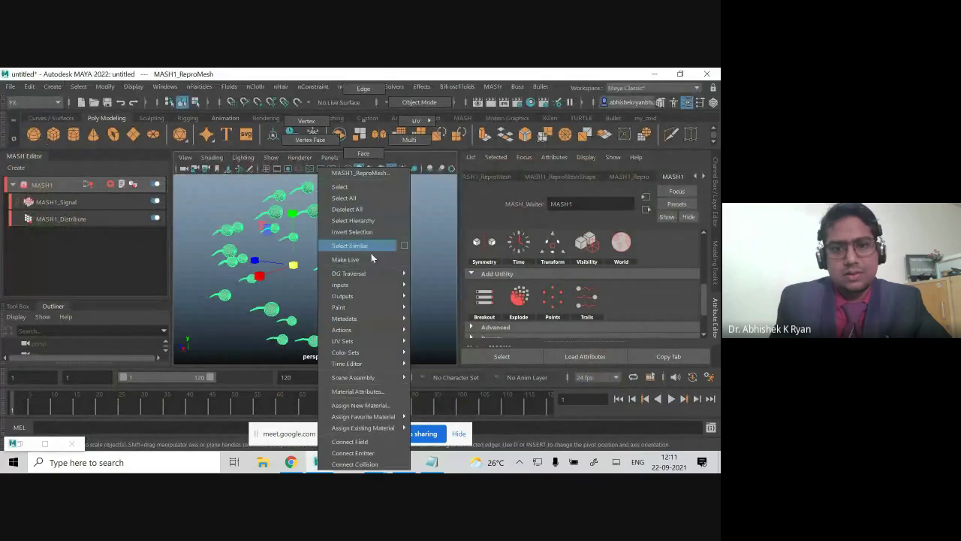
{"action": "left_click", "coordinate": [385, 413]}
{"action": "left_click", "coordinate": [327, 276]}
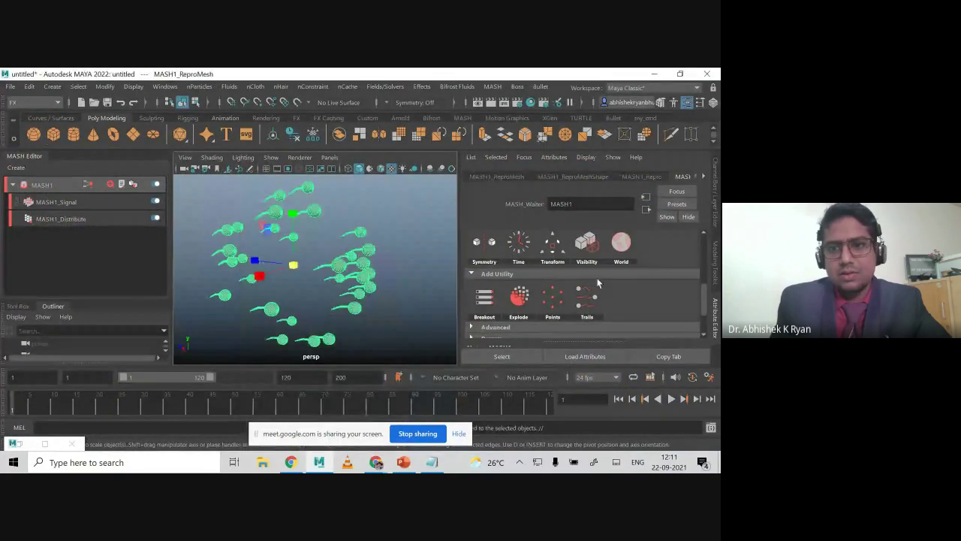
{"action": "left_click", "coordinate": [687, 299]}
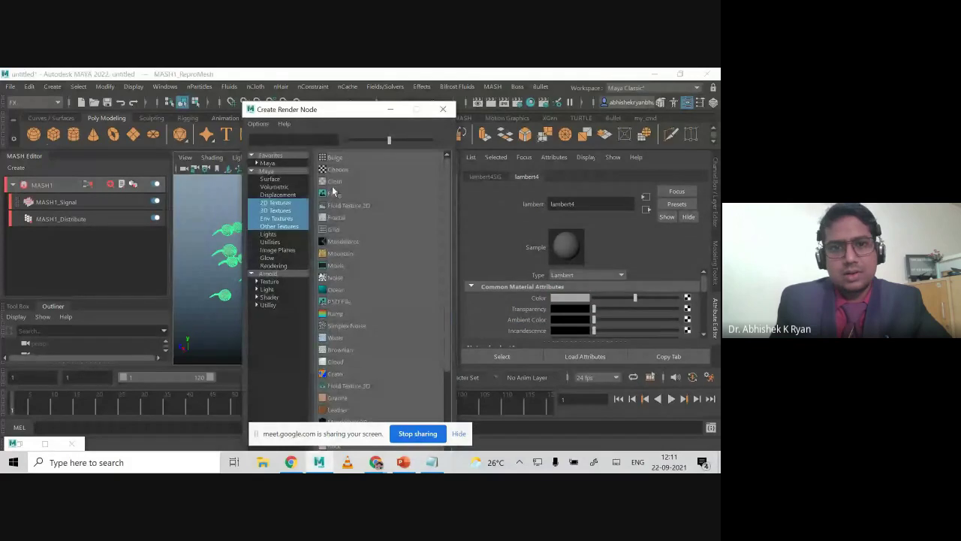
{"action": "left_click", "coordinate": [331, 193]}
Browse for the File texture's image and go to the user's Downloads folder on the C drive.
{"action": "left_click", "coordinate": [690, 326]}
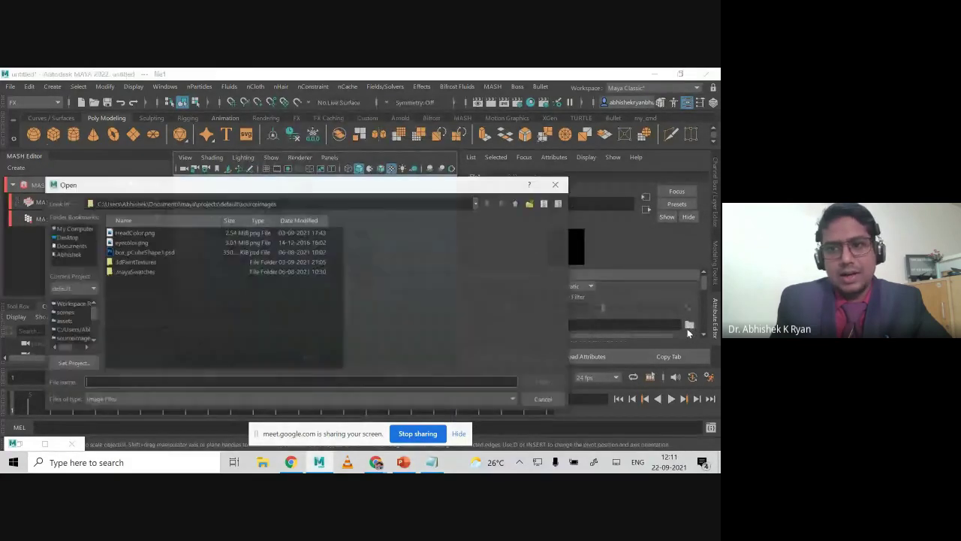
{"action": "left_click", "coordinate": [69, 238]}
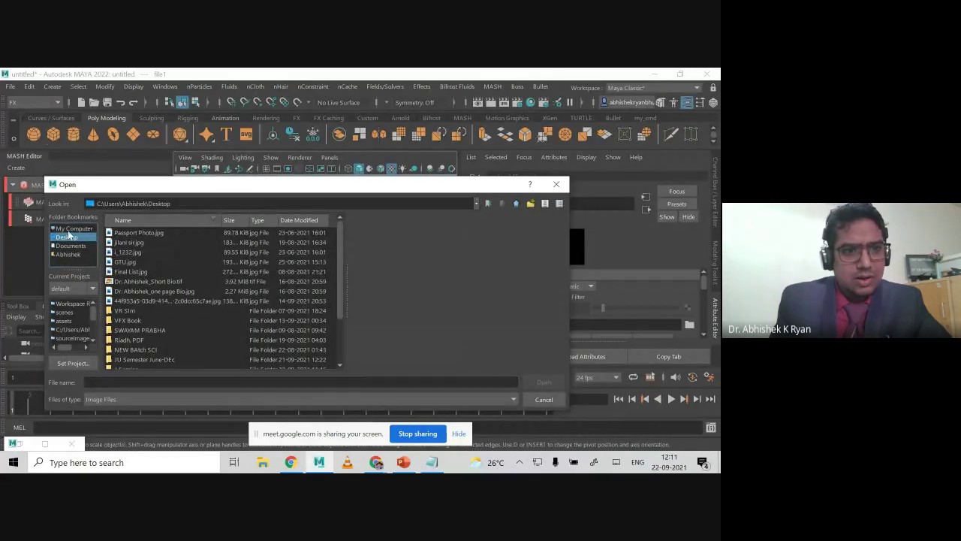
{"action": "left_click", "coordinate": [68, 230]}
{"action": "double_click", "coordinate": [121, 233]}
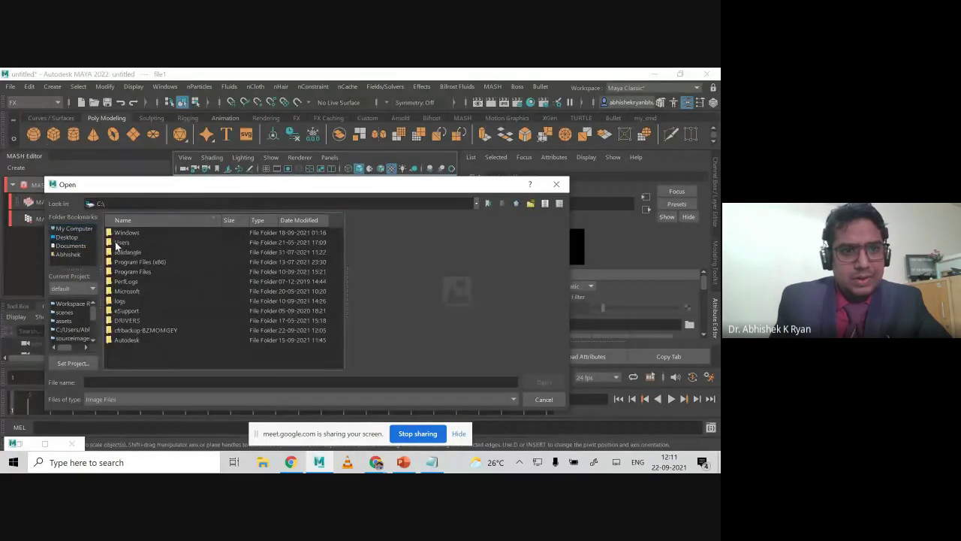
{"action": "double_click", "coordinate": [121, 242]}
{"action": "double_click", "coordinate": [126, 243]}
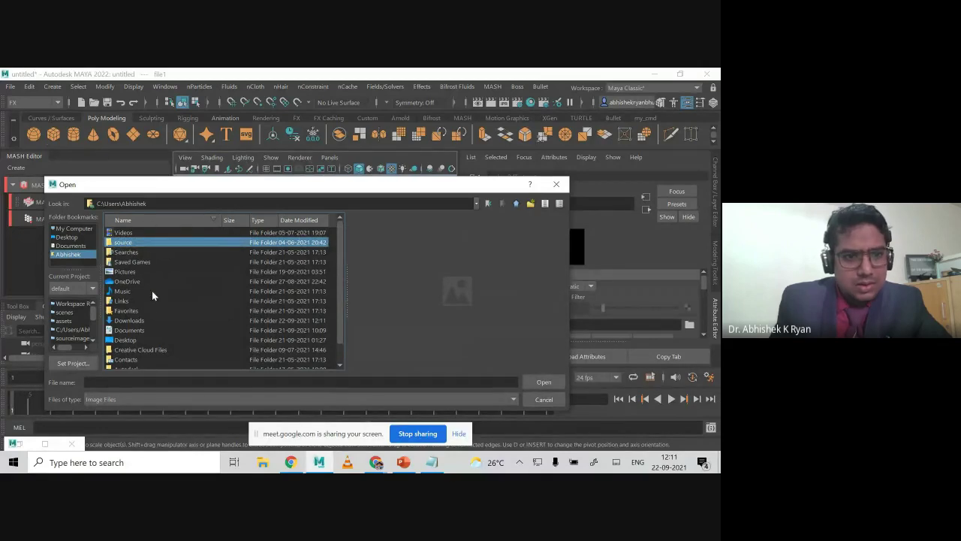
{"action": "left_click", "coordinate": [130, 341]}
{"action": "double_click", "coordinate": [122, 320]}
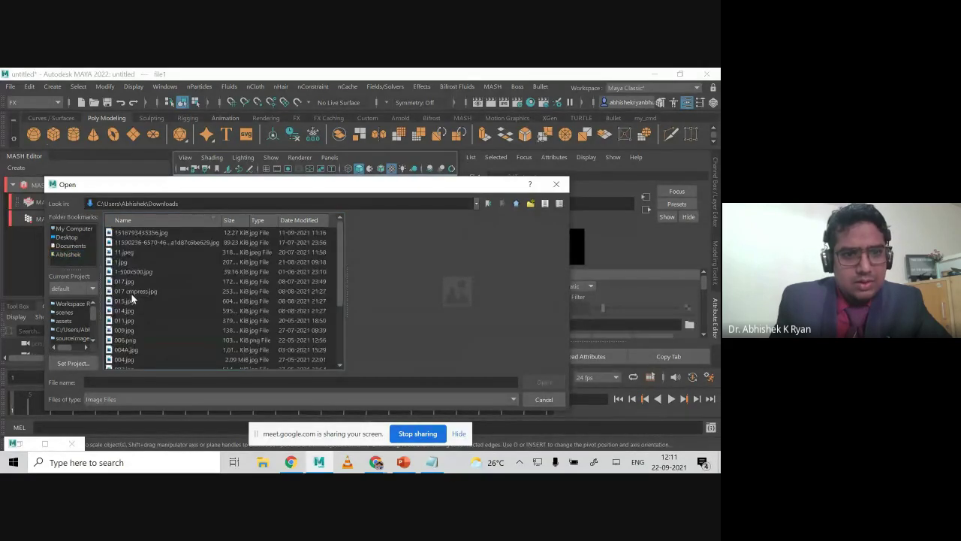
Sort the Downloads files by date modified and load print-152048735.jpg as the spheres' color texture.
{"action": "scroll", "coordinate": [298, 235], "scroll_direction": "up", "scroll_amount": 10}
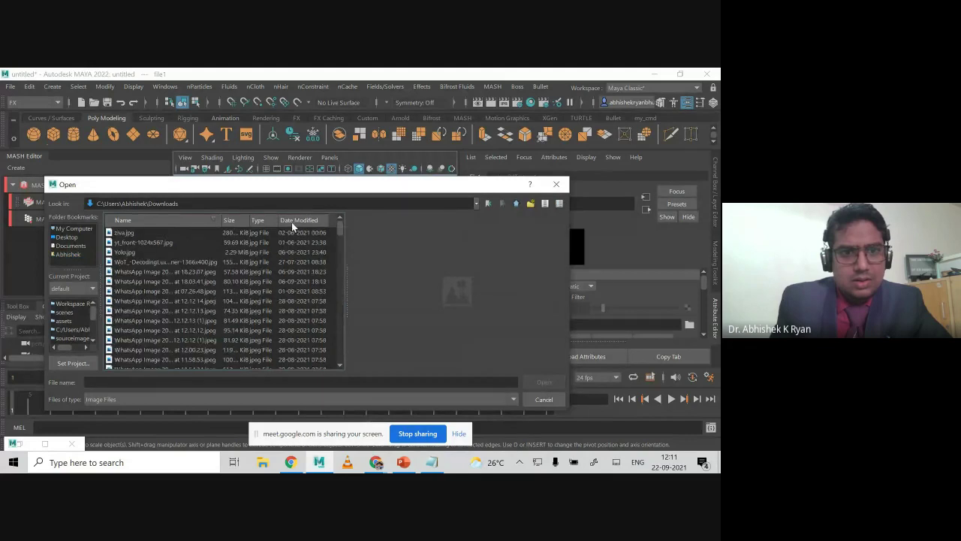
{"action": "left_click", "coordinate": [292, 233]}
{"action": "left_click", "coordinate": [300, 220]}
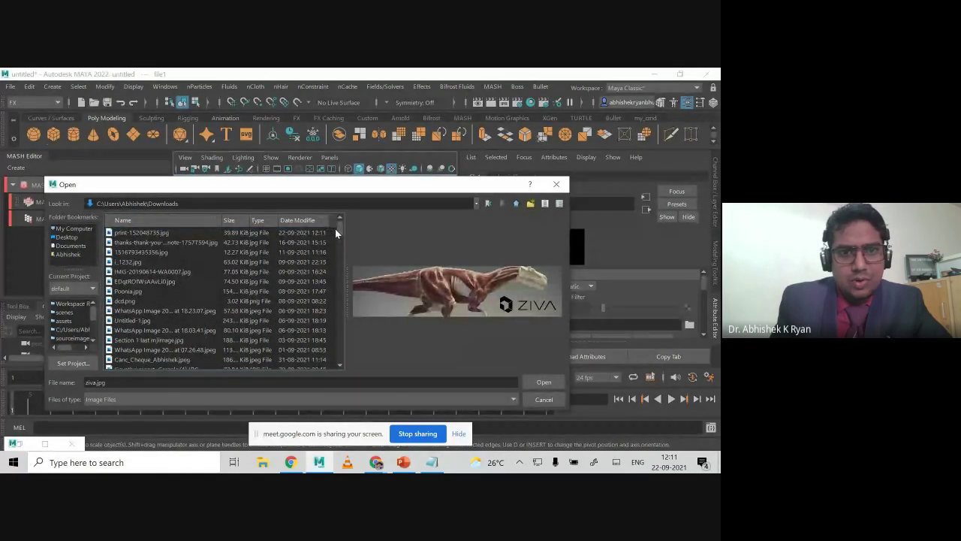
{"action": "left_click", "coordinate": [305, 220]}
{"action": "left_click", "coordinate": [306, 221]}
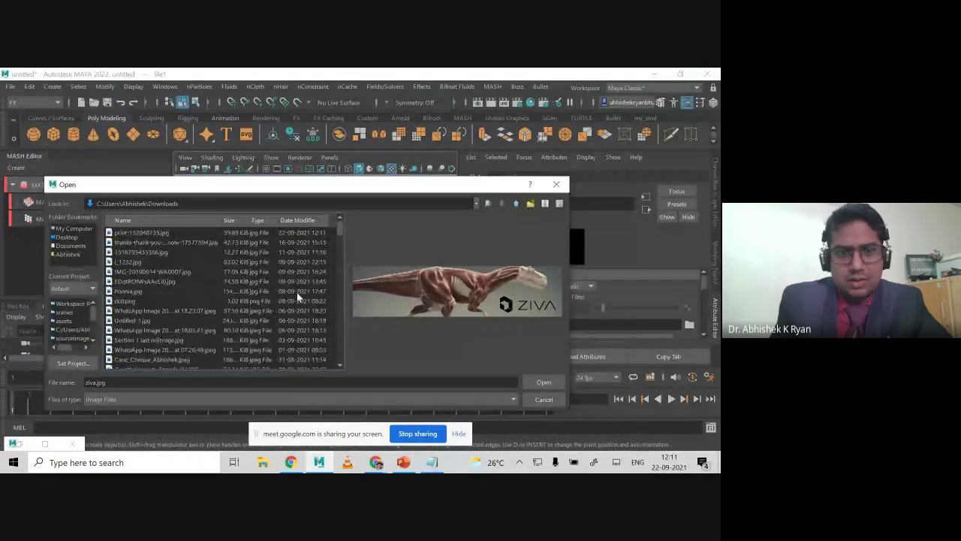
{"action": "left_click", "coordinate": [143, 234]}
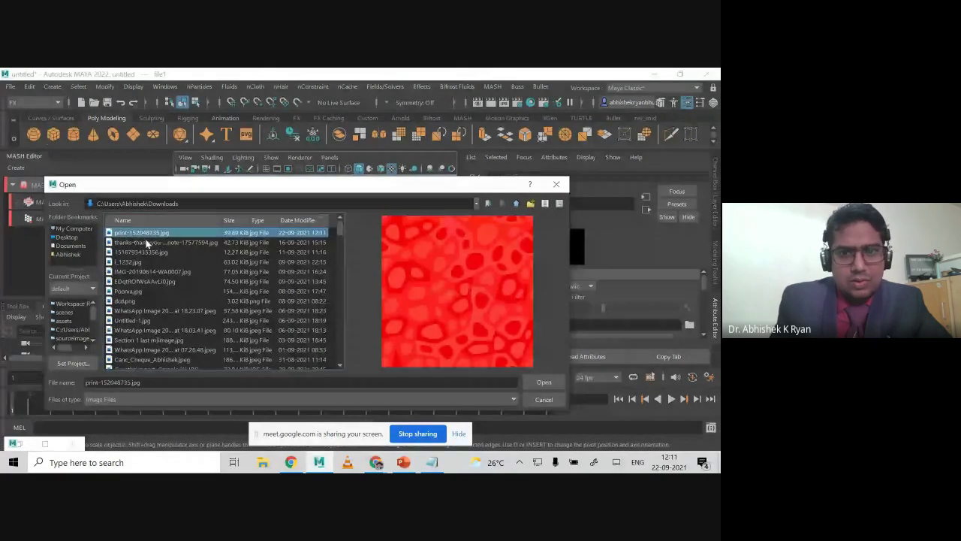
{"action": "left_click", "coordinate": [532, 382]}
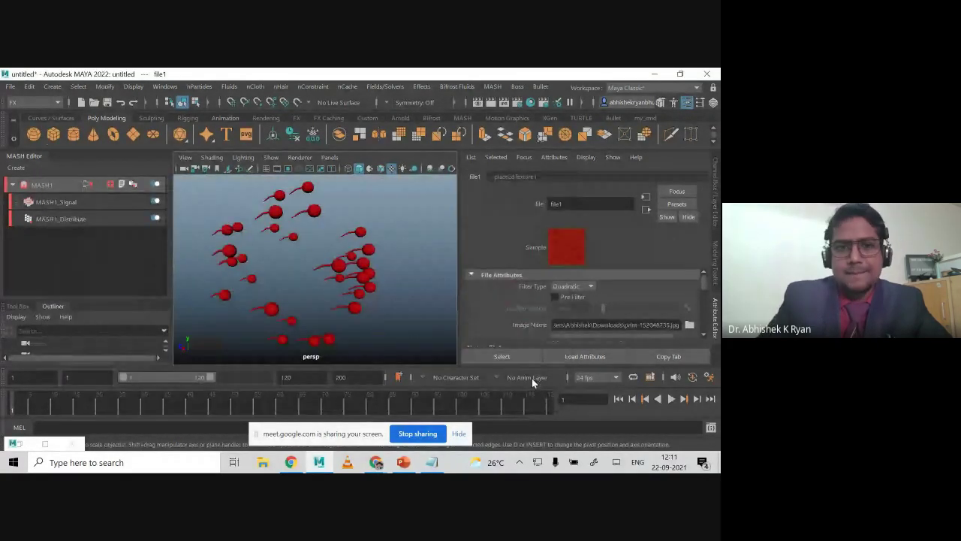
Examine the blood cell texture up close on one distributed sphere, with and without its mesh selected.
{"action": "scroll", "coordinate": [345, 304], "scroll_direction": "up", "scroll_amount": 5}
{"action": "mouse_move", "coordinate": [346, 306]}
{"action": "left_mouse_down", "text": "alt"}
{"action": "mouse_move", "coordinate": [362, 328]}
{"action": "mouse_move", "coordinate": [350, 321]}
{"action": "left_mouse_up", "text": "alt"}
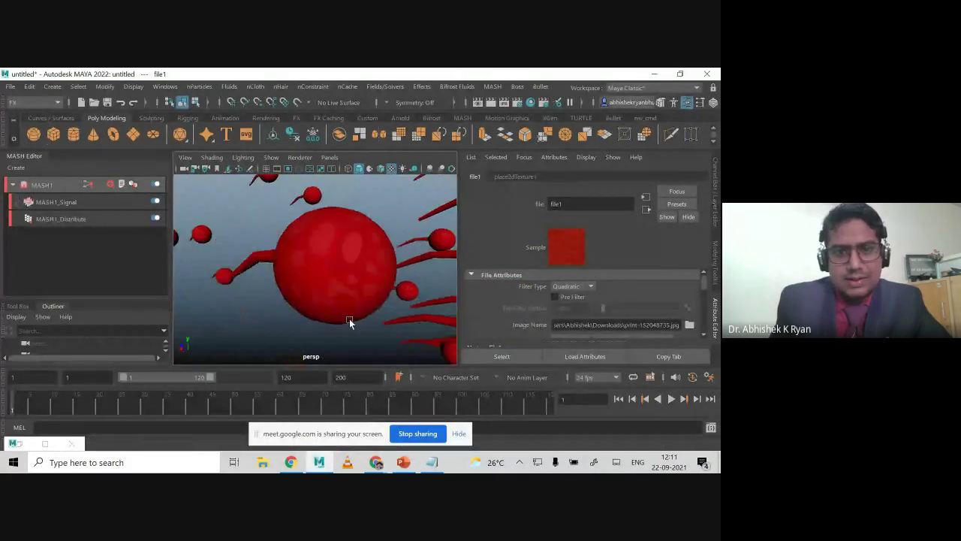
{"action": "scroll", "coordinate": [349, 321], "scroll_direction": "up", "scroll_amount": 3}
{"action": "left_click", "coordinate": [275, 317]}
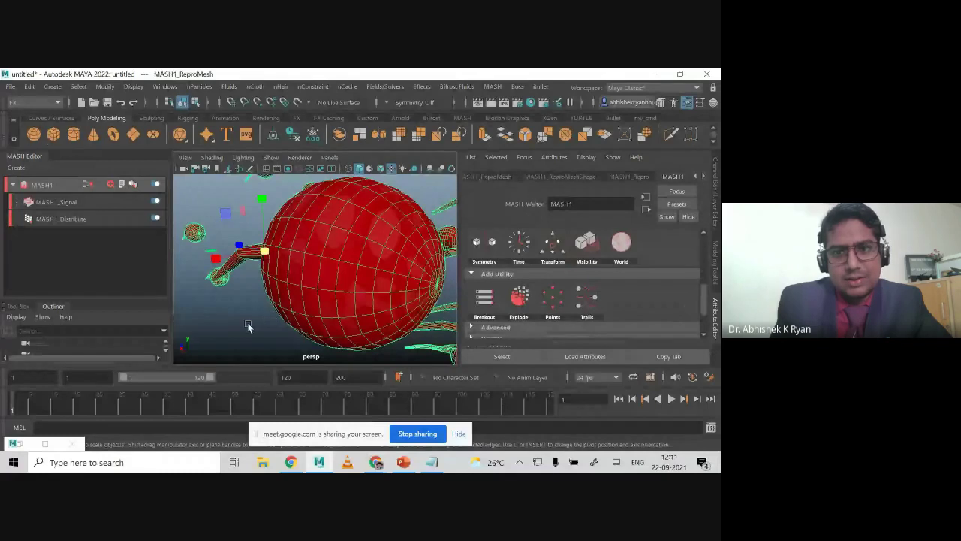
{"action": "left_click", "coordinate": [247, 325]}
{"action": "scroll", "coordinate": [251, 332], "scroll_direction": "up", "scroll_amount": 3}
{"action": "left_click_drag", "start_coordinate": [252, 331], "coordinate": [284, 311], "text": "alt"}
{"action": "scroll", "coordinate": [282, 300], "scroll_direction": "down", "scroll_amount": 5}
{"action": "right_click_drag", "start_coordinate": [283, 311], "coordinate": [307, 315], "text": "alt"}
{"action": "left_click_drag", "start_coordinate": [307, 316], "coordinate": [297, 309], "text": "alt"}
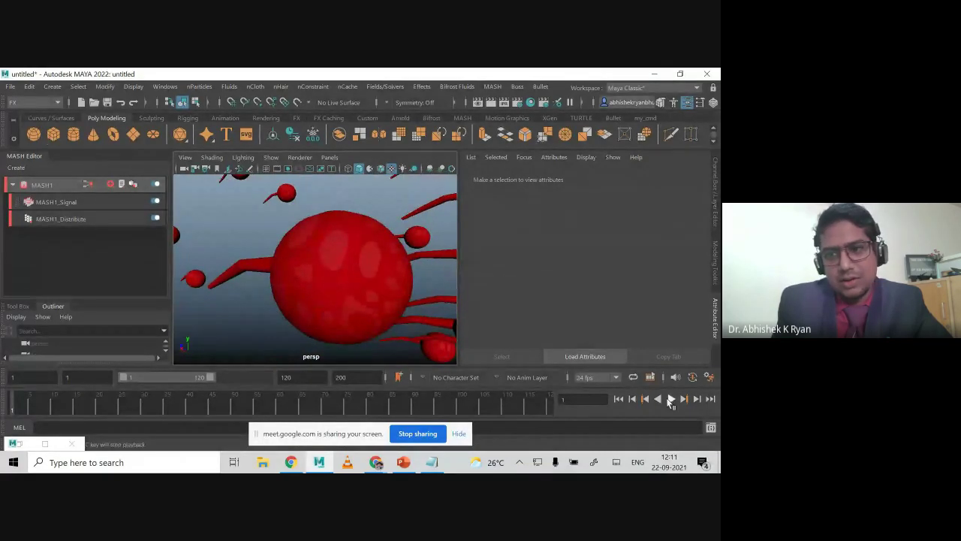
Play the MASH animation up to frame 35 and inspect the texture on the deformed sphere.
{"action": "left_click", "coordinate": [671, 399]}
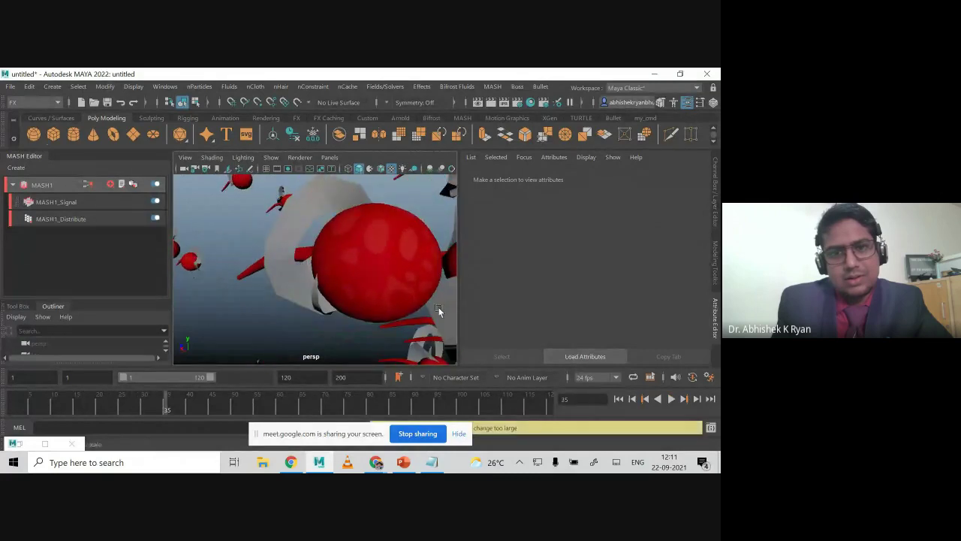
{"action": "left_click_drag", "start_coordinate": [440, 308], "coordinate": [426, 305], "text": "alt"}
{"action": "right_click_drag", "start_coordinate": [426, 305], "coordinate": [431, 311], "text": "alt"}
{"action": "left_click_drag", "start_coordinate": [386, 289], "coordinate": [393, 313], "text": "alt"}
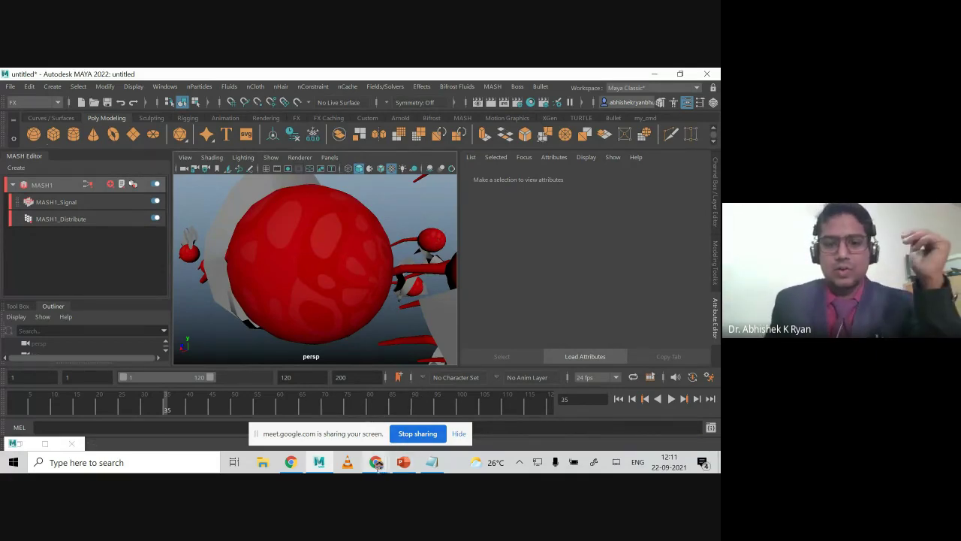
Switch to Chrome, move the Meet tab out of the window, and minimise the image search window to return to Maya.
{"action": "mouse_move", "coordinate": [376, 462]}
{"action": "left_click", "coordinate": [422, 419]}
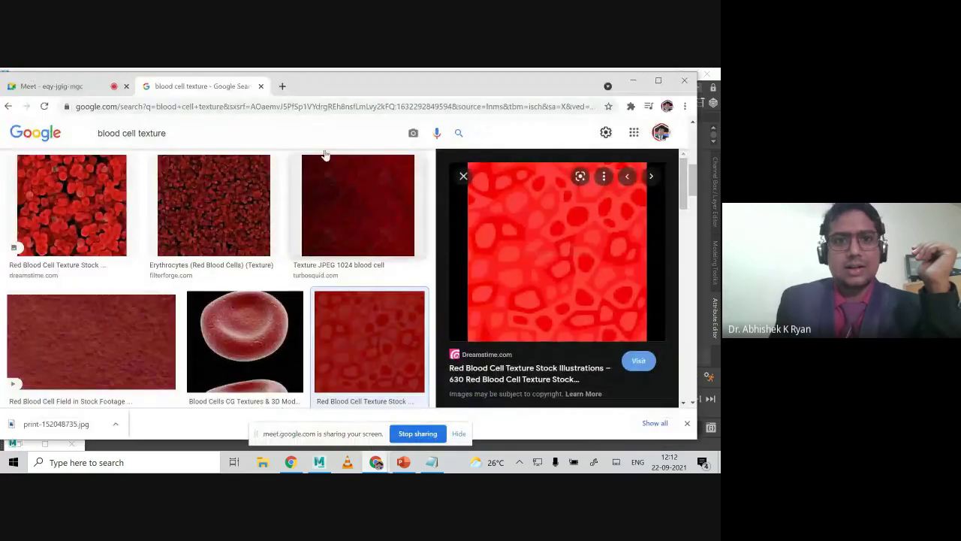
{"action": "left_click", "coordinate": [125, 85]}
{"action": "left_click_drag", "start_coordinate": [69, 91], "coordinate": [263, 472]}
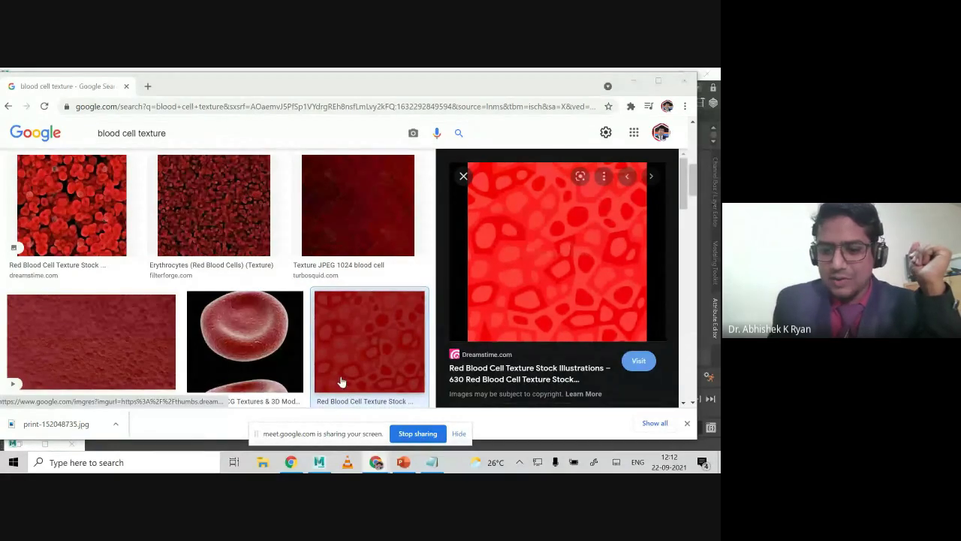
{"action": "left_click", "coordinate": [635, 79]}
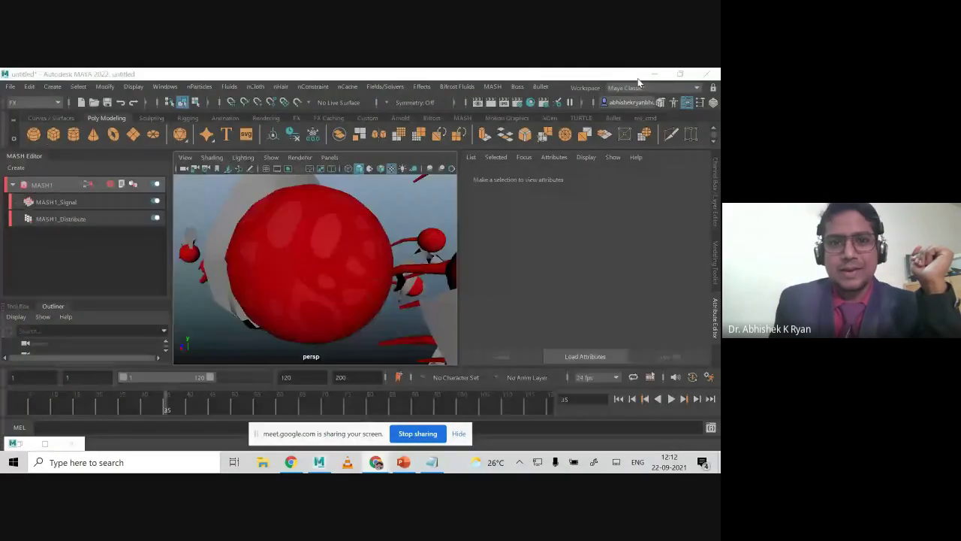
Examine the whole textured sphere distribution at frame 35 from a wider view.
{"action": "scroll", "coordinate": [318, 250], "scroll_direction": "down", "scroll_amount": 6}
{"action": "mouse_move", "coordinate": [319, 253]}
{"action": "left_mouse_down", "text": "alt"}
{"action": "mouse_move", "coordinate": [338, 273]}
{"action": "mouse_move", "coordinate": [326, 263]}
{"action": "left_mouse_up", "text": "alt"}
{"action": "scroll", "coordinate": [315, 272], "scroll_direction": "down", "scroll_amount": 6}
{"action": "scroll", "coordinate": [309, 277], "scroll_direction": "up", "scroll_amount": 7}
{"action": "scroll", "coordinate": [416, 293], "scroll_direction": "down", "scroll_amount": 6}
{"action": "scroll", "coordinate": [256, 270], "scroll_direction": "up", "scroll_amount": 3}
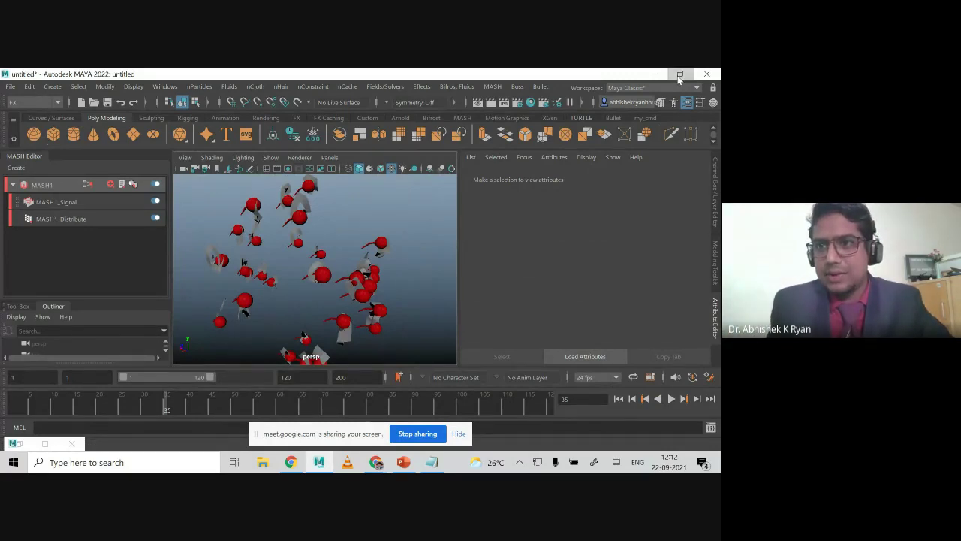
Leave Maya, find the Flowchart 001 JPG among the COVID PRO documents in File Explorer, and open it.
{"action": "left_click", "coordinate": [680, 75]}
{"action": "double_click", "coordinate": [694, 91]}
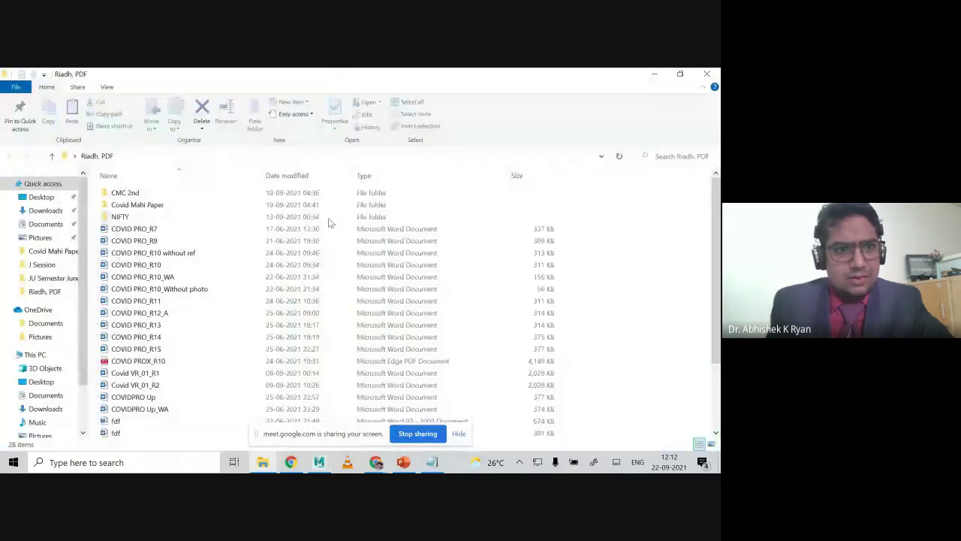
{"action": "scroll", "coordinate": [198, 239], "scroll_direction": "down", "scroll_amount": 3}
{"action": "scroll", "coordinate": [198, 245], "scroll_direction": "down", "scroll_amount": 1}
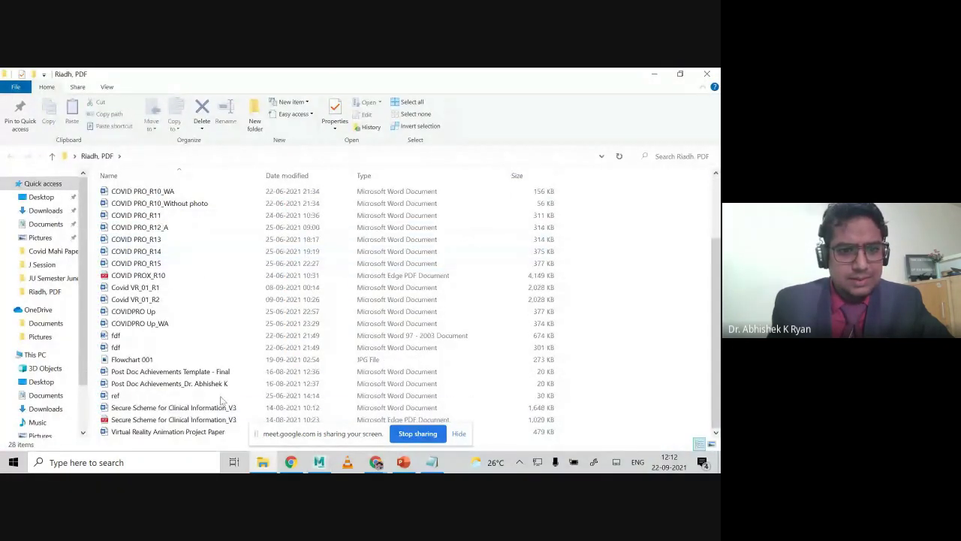
{"action": "left_click", "coordinate": [138, 359]}
{"action": "double_click", "coordinate": [138, 359]}
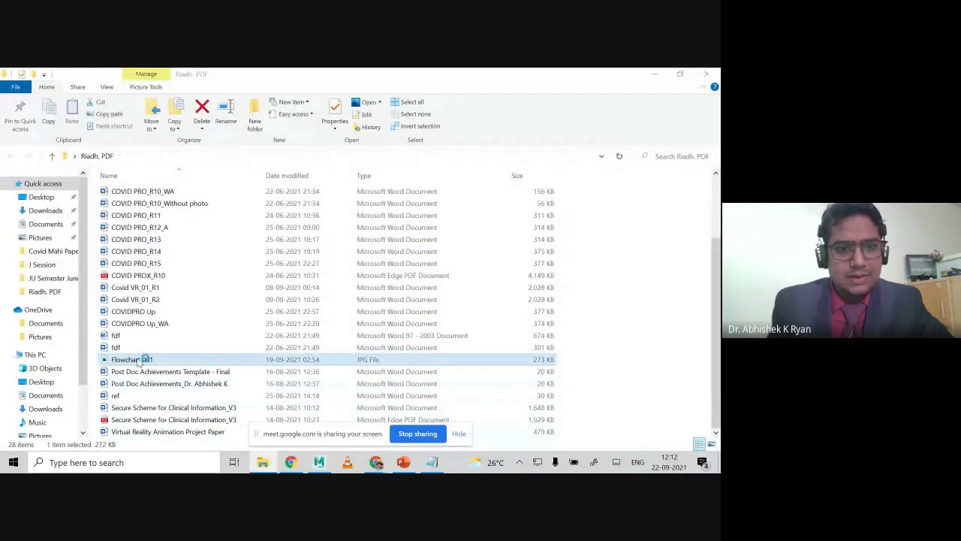